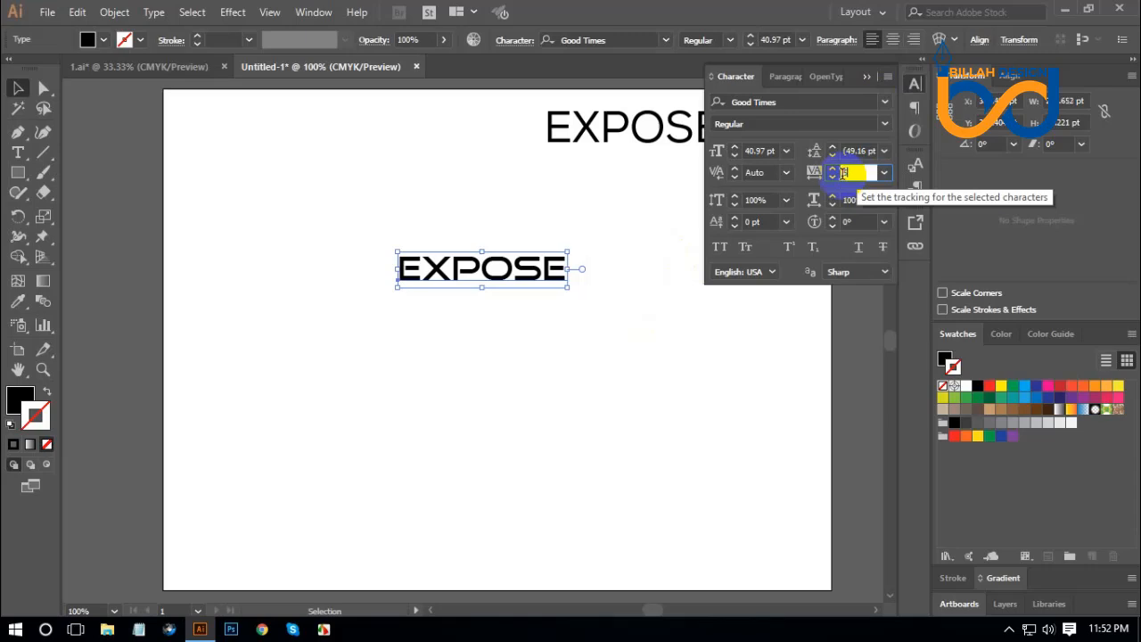
# Widen the letter spacing of the lower EXPOSE text, trying a tracking of 500 and then setting it to 700.
pyautogui.write('500')
pyautogui.press('Return')
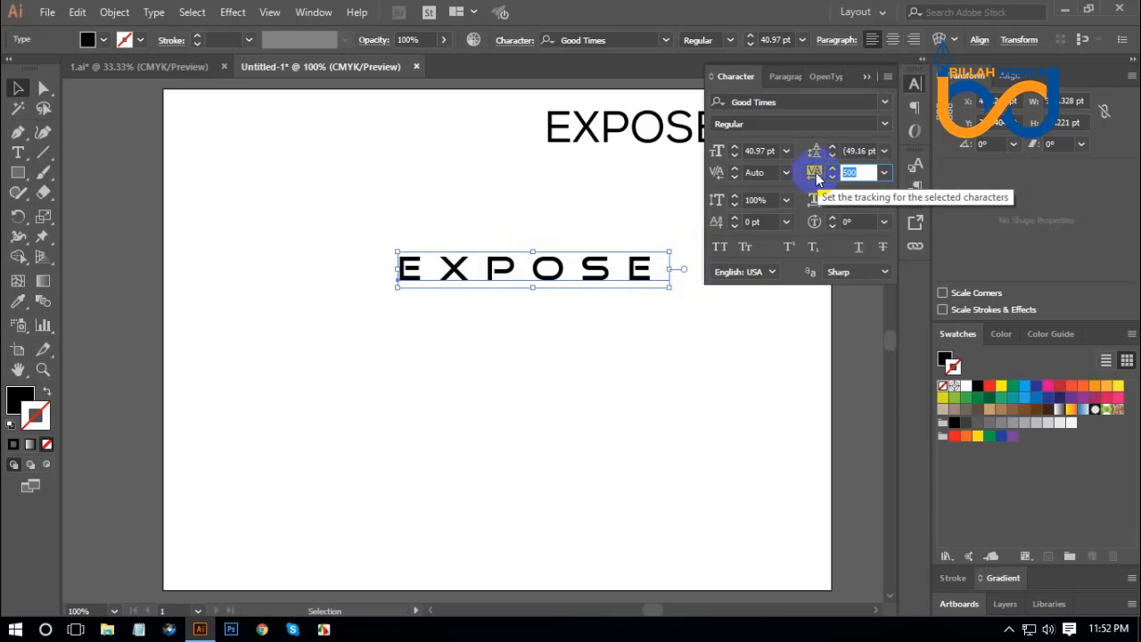
pyautogui.write('700')
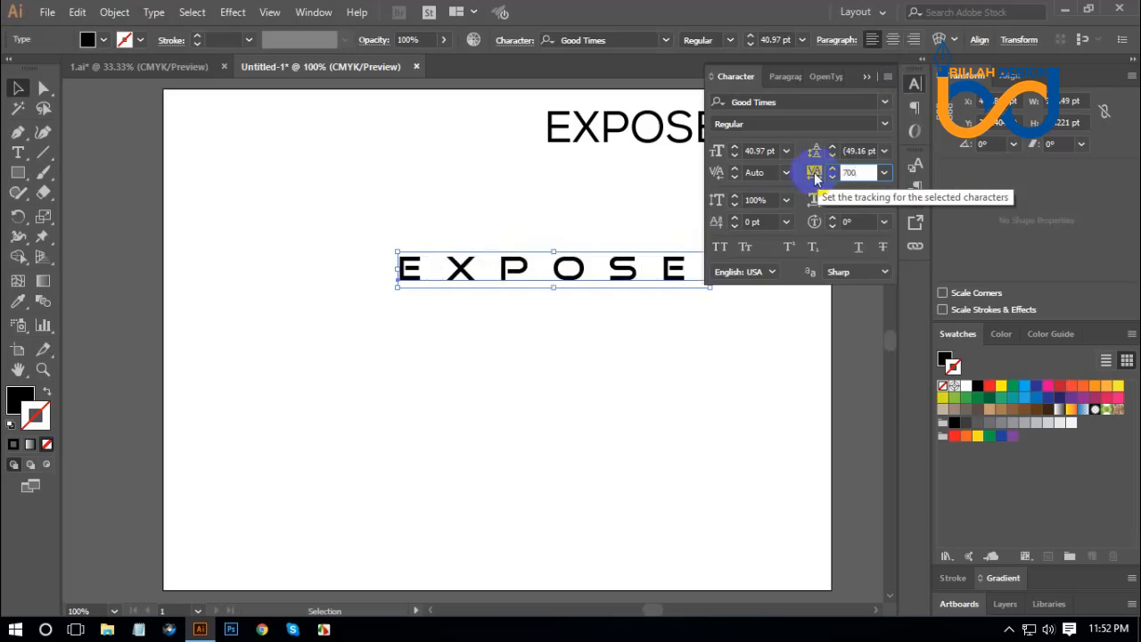
pyautogui.click(912, 89)
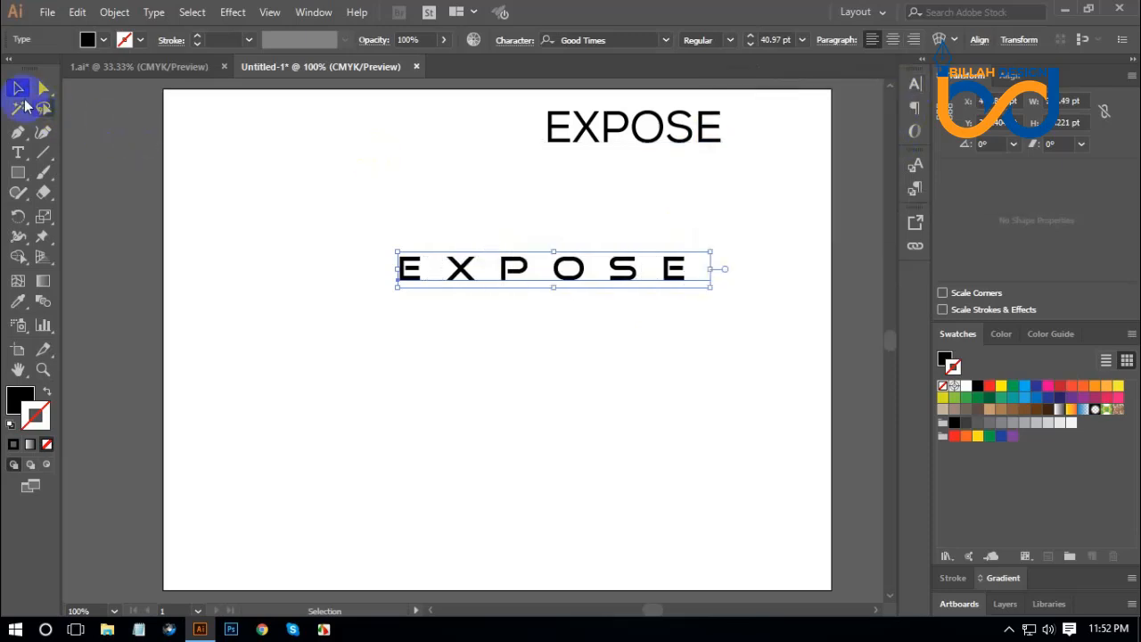
# Scale the widely spaced EXPOSE text down to about 35.7 pt and move it up on the artboard.
pyautogui.click(482, 339)
pyautogui.moveTo(565, 273); pyautogui.dragTo(542, 284)
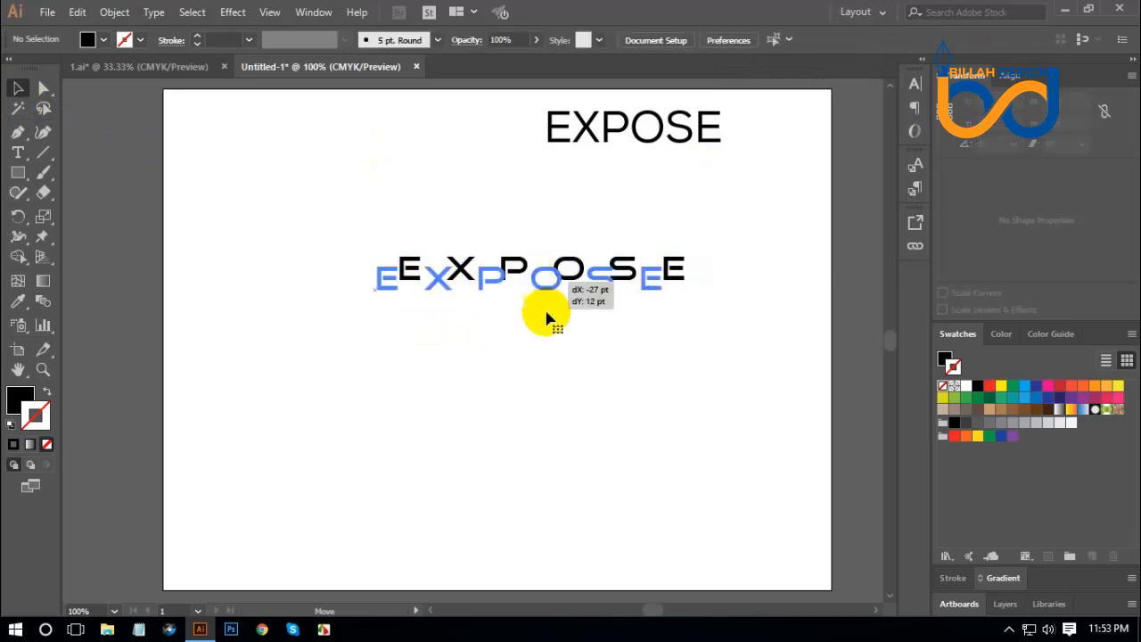
pyautogui.click(518, 339)
pyautogui.moveTo(479, 331); pyautogui.dragTo(591, 240)
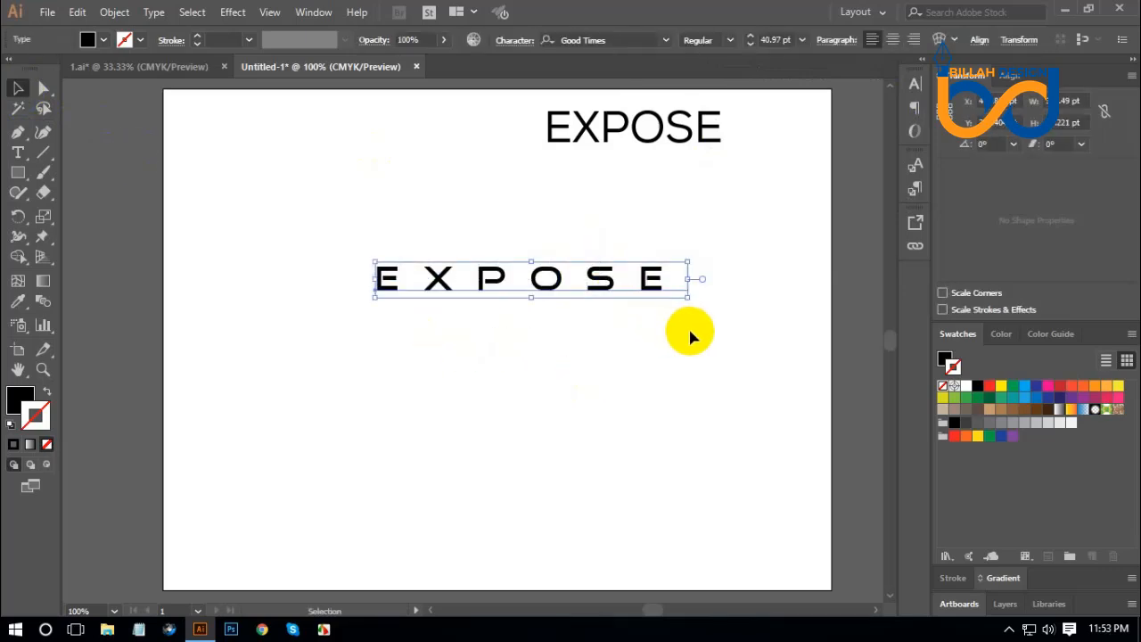
pyautogui.moveTo(683, 279); pyautogui.dragTo(669, 279)
pyautogui.click(610, 328)
pyautogui.moveTo(590, 285); pyautogui.dragTo(579, 242)
# Convert the widely spaced EXPOSE text to outlines and deselect it.
pyautogui.rightClick(579, 242)
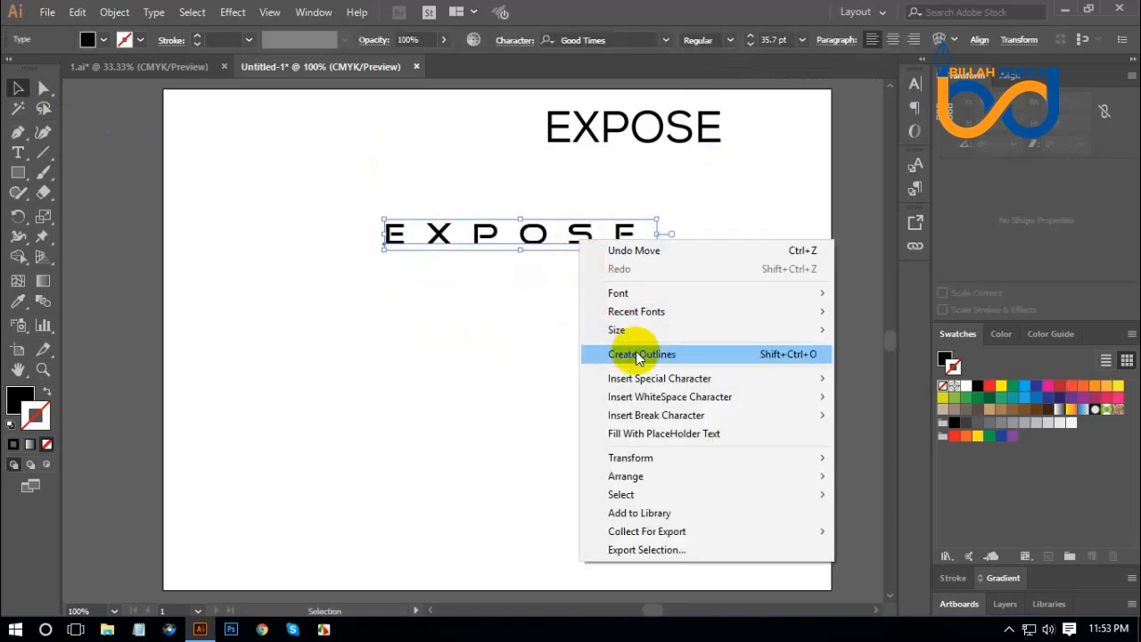
pyautogui.click(593, 351)
pyautogui.click(682, 267)
# Move the Nexa EXPOSE text so it sits centred above the outlined row, near the artboard's upper edge.
pyautogui.moveTo(650, 145); pyautogui.dragTo(550, 158)
pyautogui.click(566, 266)
pyautogui.click(553, 187)
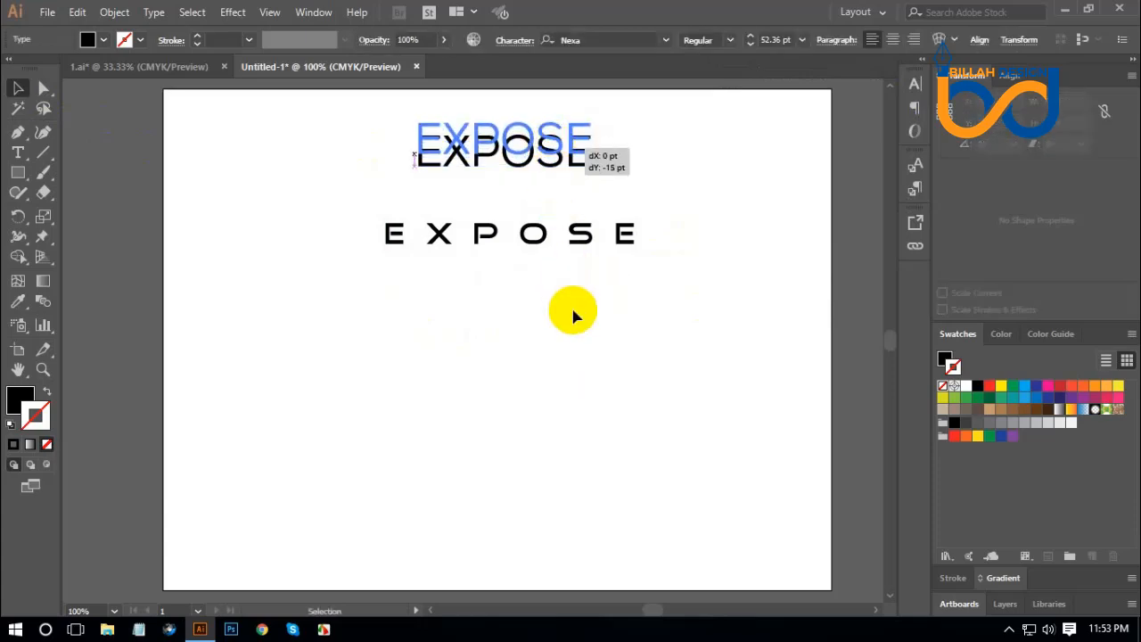
pyautogui.click(571, 308)
# Align the outlined EXPOSE row under the Nexa text and duplicate it as a second row directly beneath.
pyautogui.moveTo(533, 245)
pyautogui.mouseDown()
pyautogui.moveTo(530, 208)
pyautogui.moveTo(527, 246)
pyautogui.mouseUp()
pyautogui.click(567, 319)
pyautogui.click(609, 362)
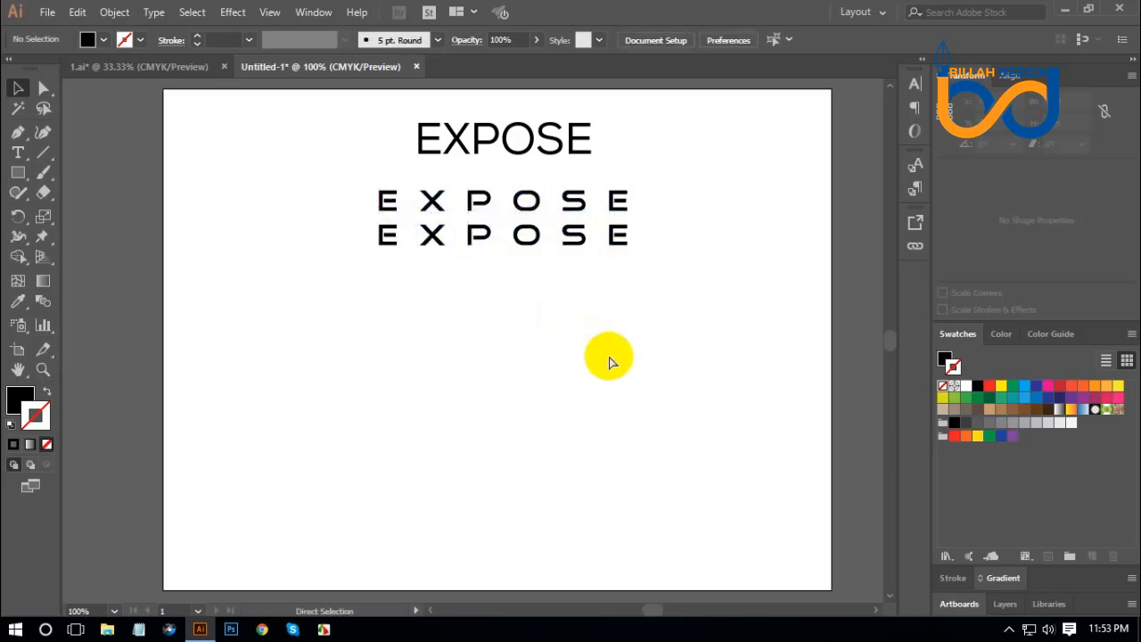
# In the lower row's last E, shift the detached middle bar with Direct Selection until it overlaps the vertical stem.
pyautogui.hotkey('ctrl', '=')
pyautogui.hotkey('ctrl', '=')
pyautogui.moveTo(732, 279); pyautogui.dragTo(681, 434)
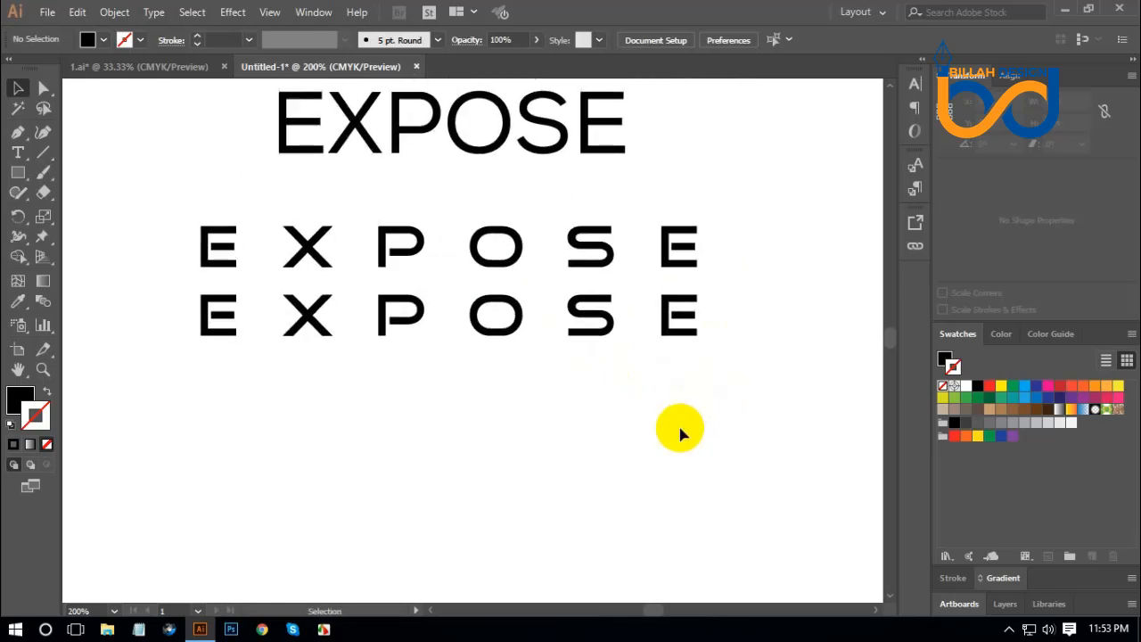
pyautogui.hotkey('ctrl', '=')
pyautogui.moveTo(784, 396); pyautogui.dragTo(690, 440)
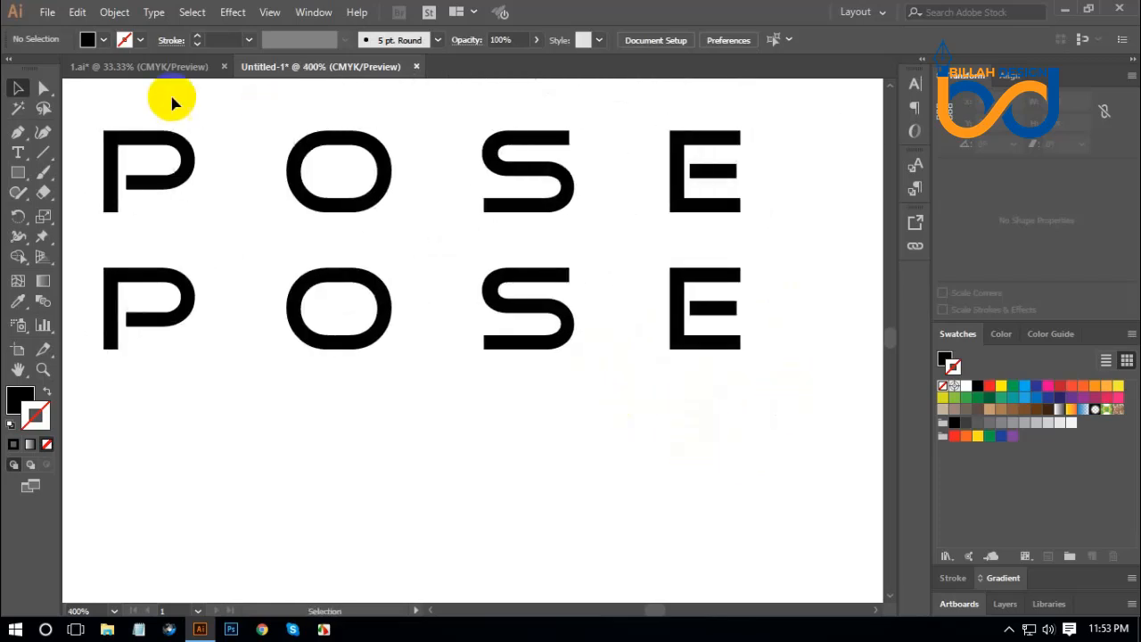
pyautogui.click(43, 87)
pyautogui.hotkey('ctrl', '=')
pyautogui.hotkey('ctrl', '=')
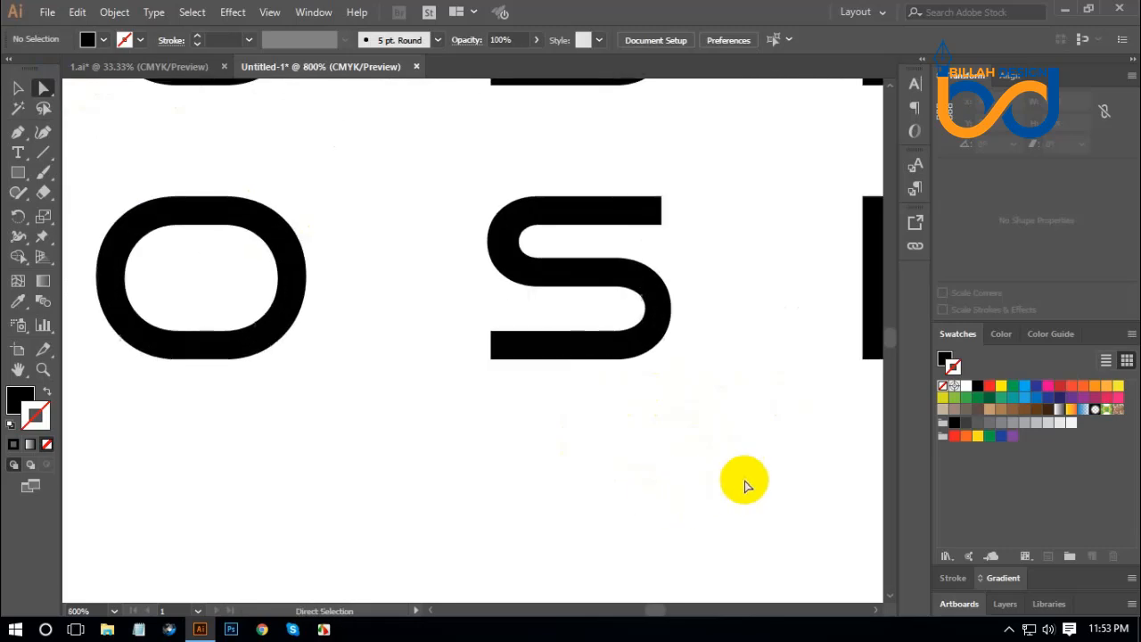
pyautogui.moveTo(782, 308); pyautogui.dragTo(530, 324)
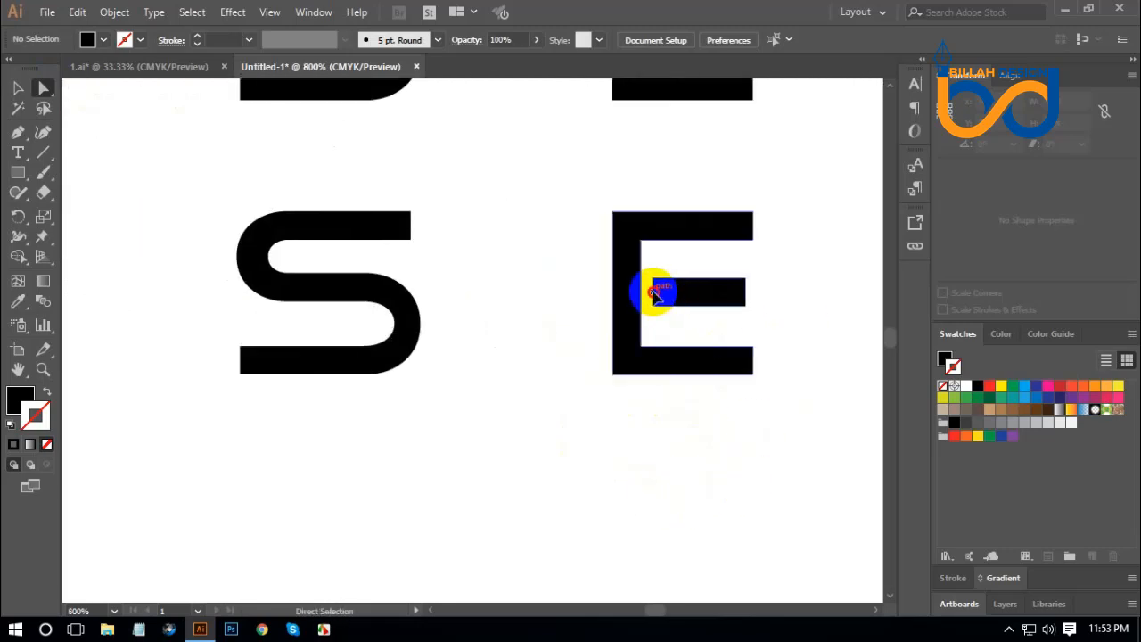
pyautogui.moveTo(656, 294); pyautogui.dragTo(628, 293)
# Unite the last E's middle bar and outer shape into one path with Pathfinder.
pyautogui.moveTo(601, 416); pyautogui.dragTo(808, 223)
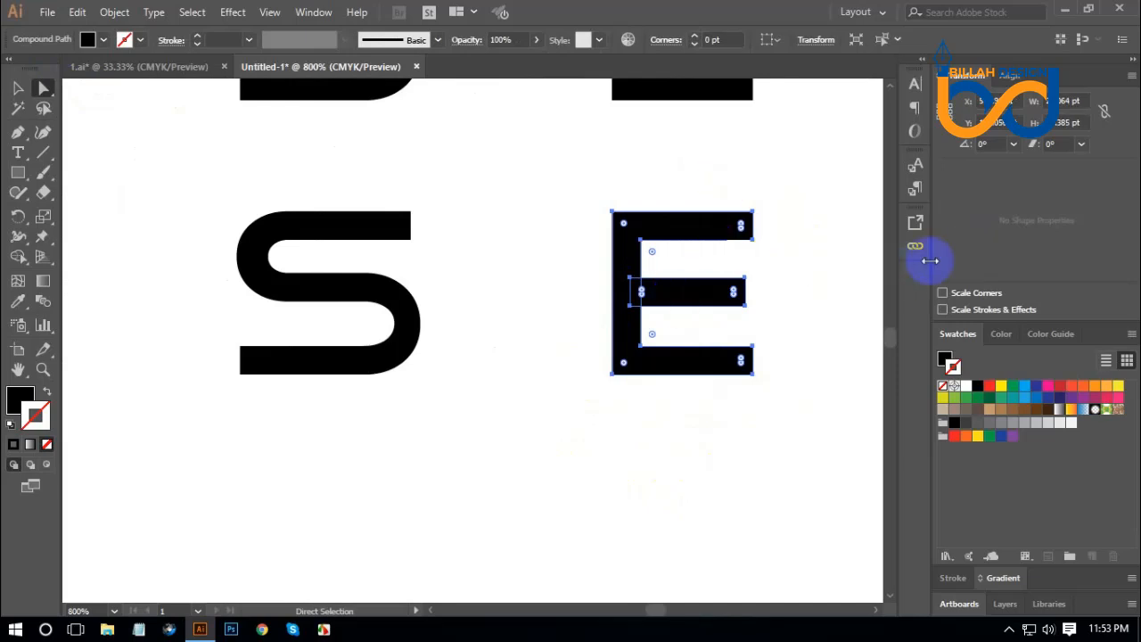
pyautogui.click(319, 14)
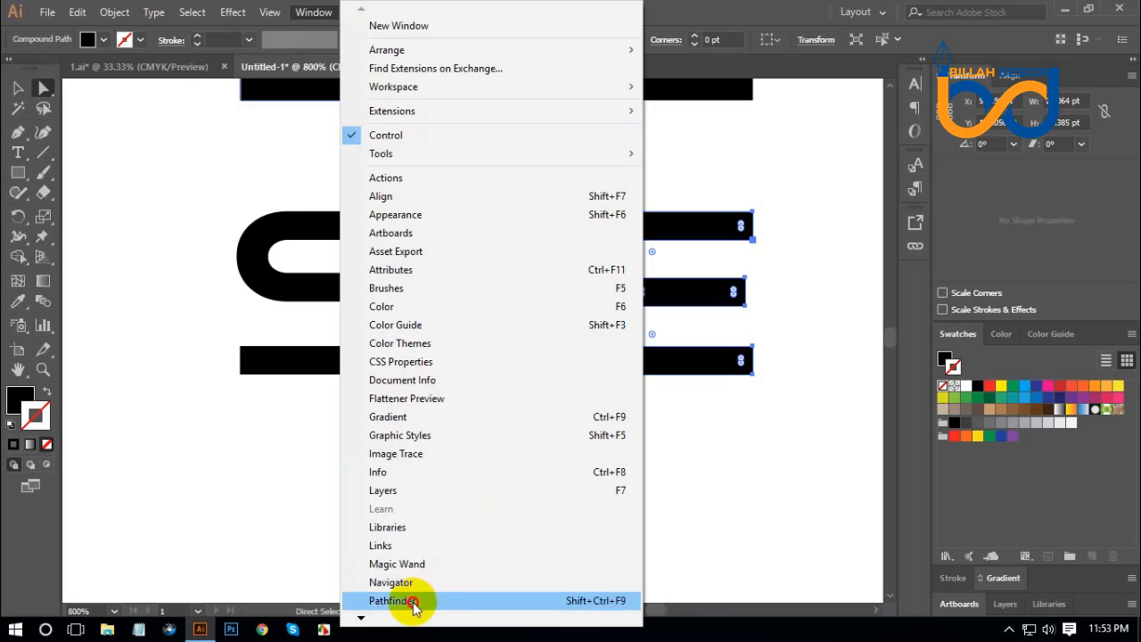
pyautogui.click(420, 599)
pyautogui.moveTo(1073, 589); pyautogui.dragTo(921, 291)
pyautogui.click(917, 283)
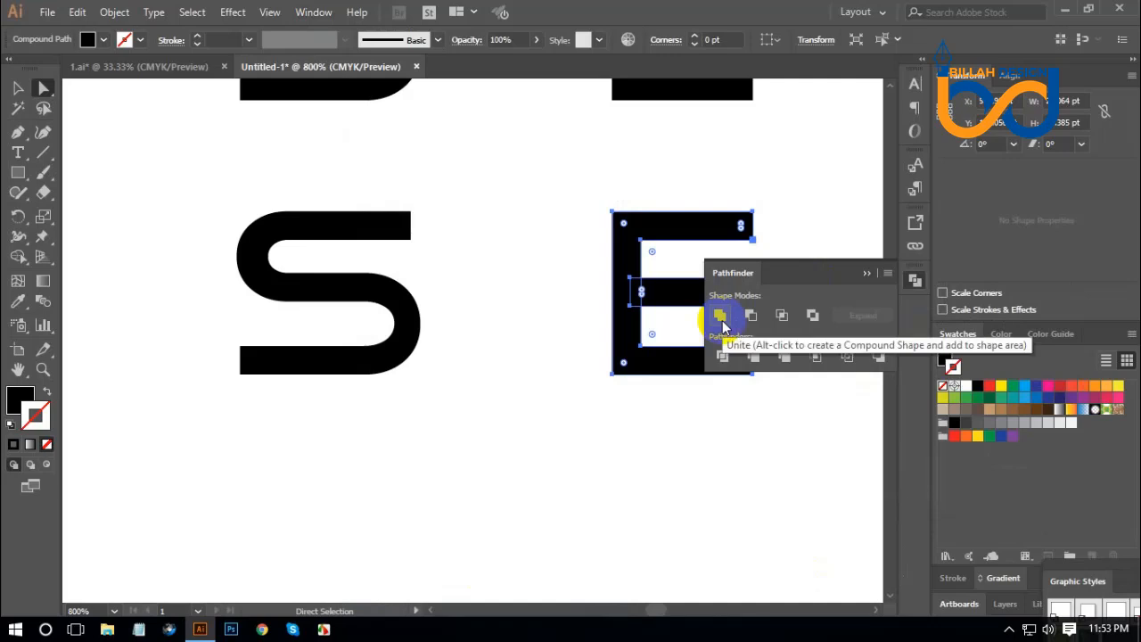
pyautogui.click(720, 317)
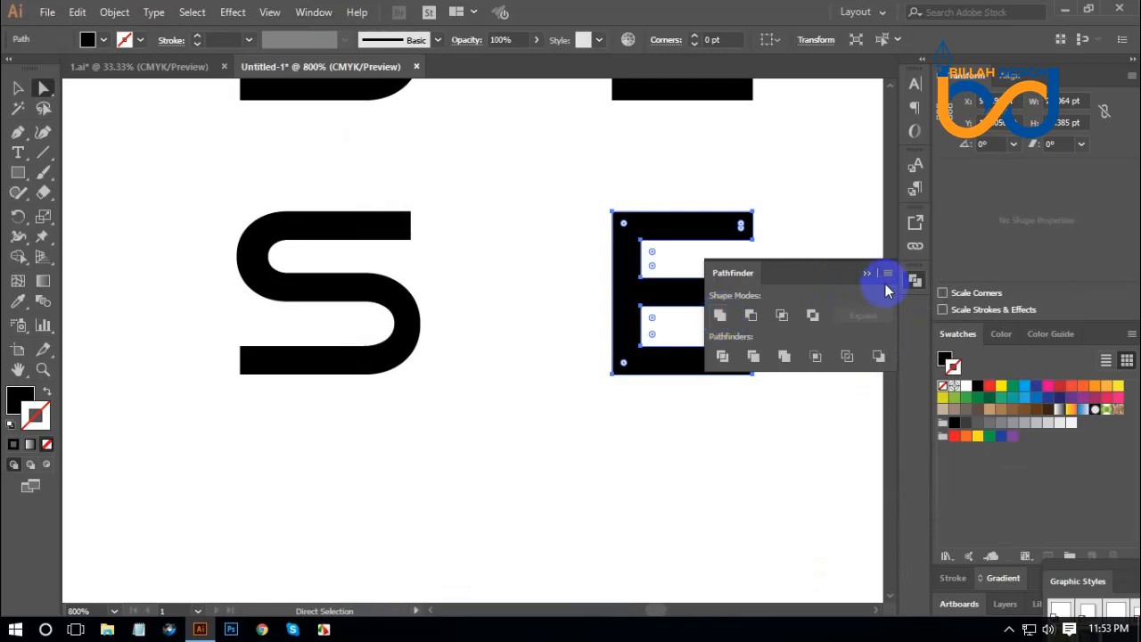
pyautogui.click(916, 283)
pyautogui.click(637, 452)
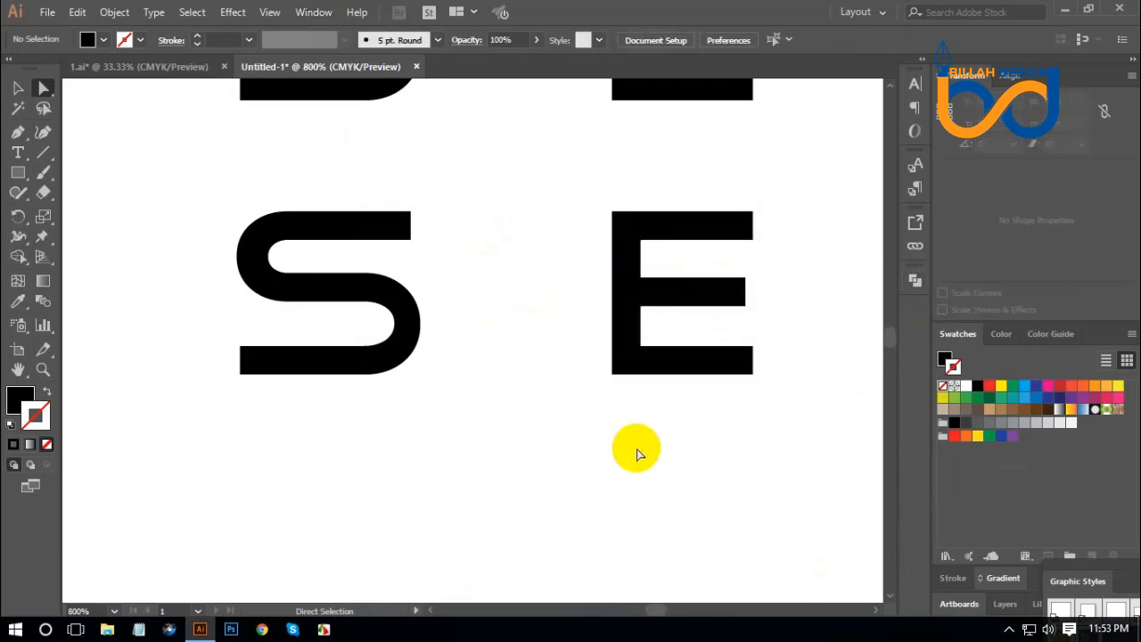
# Pull the E's upper inner stem edge outward past the outer side, opening a gap below the top bar.
pyautogui.click(649, 261)
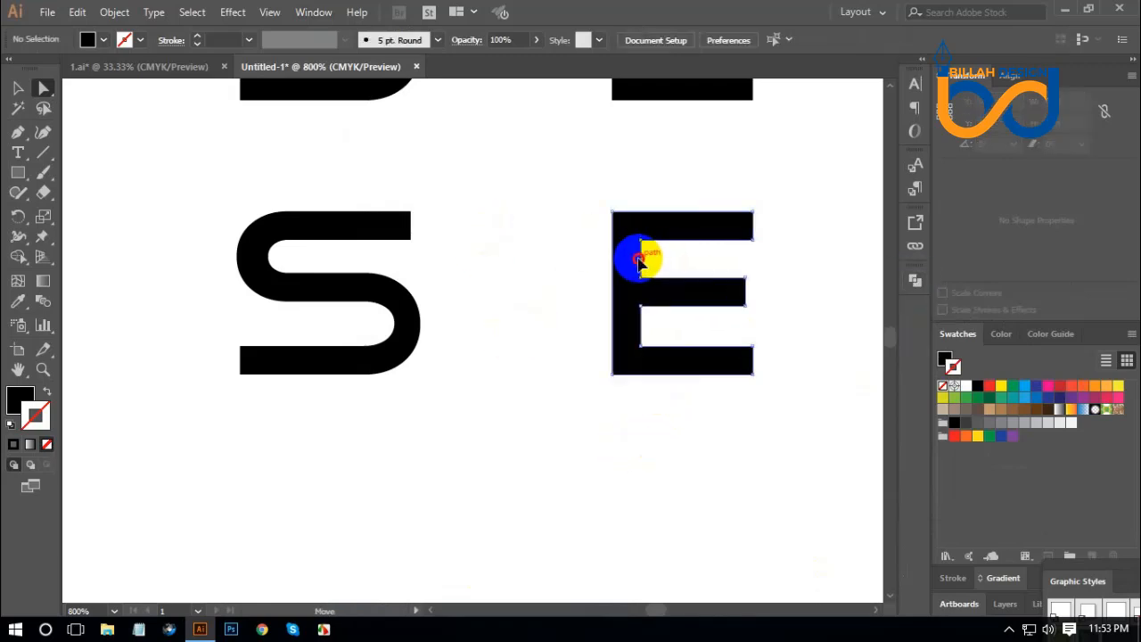
pyautogui.click(652, 258)
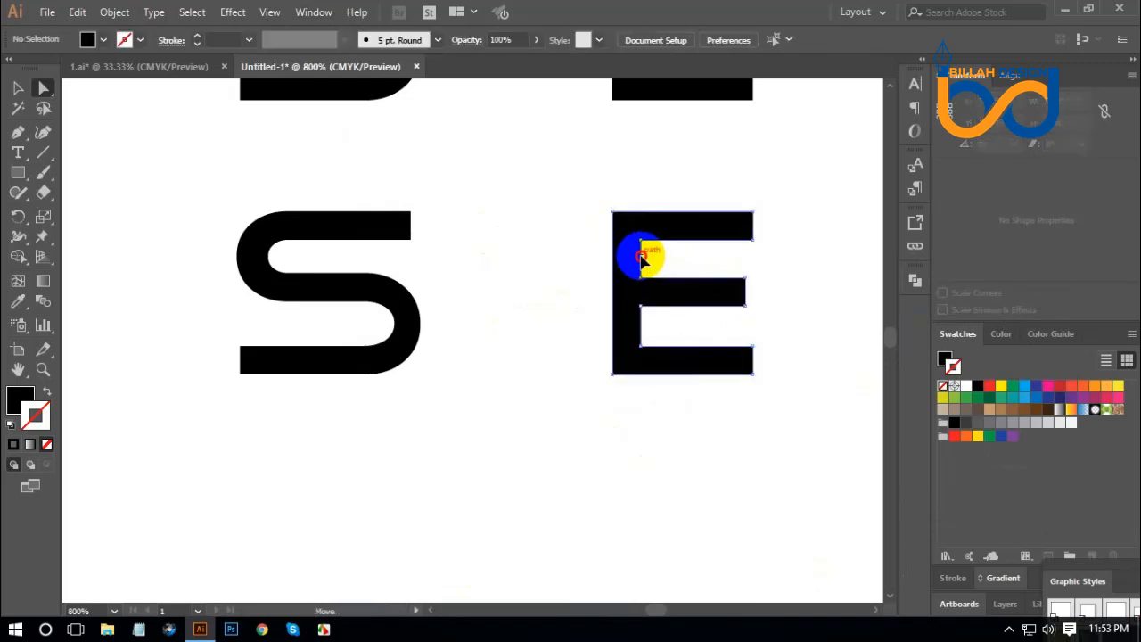
pyautogui.moveTo(642, 258); pyautogui.dragTo(557, 258)
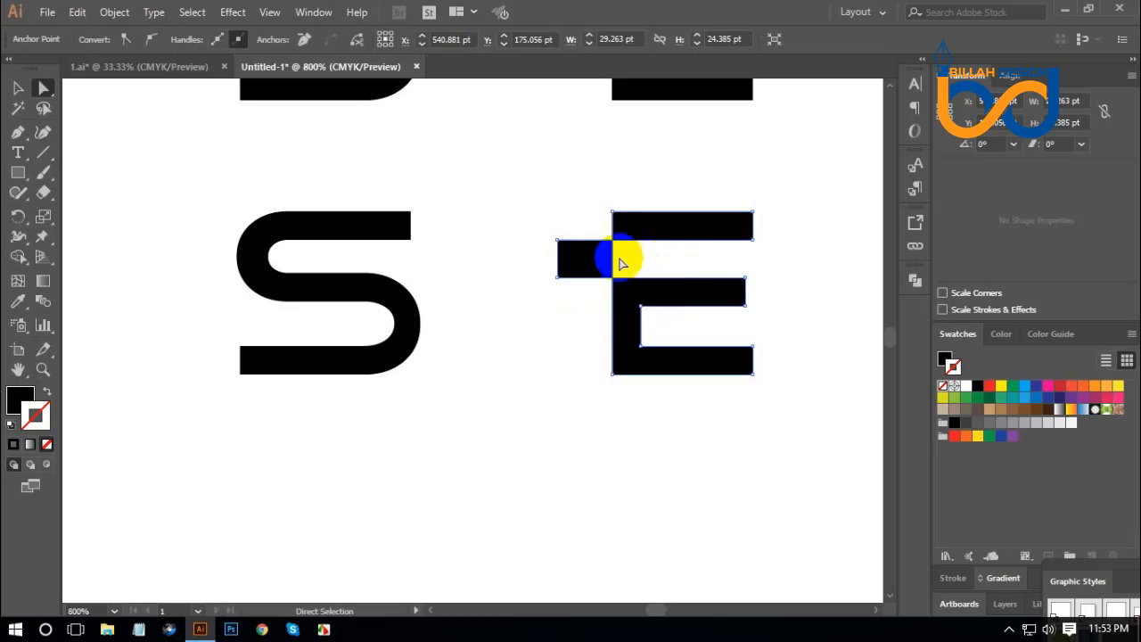
# Divide the modified E with Pathfinder and delete the block protruding from its stem.
pyautogui.click(915, 281)
pyautogui.click(723, 355)
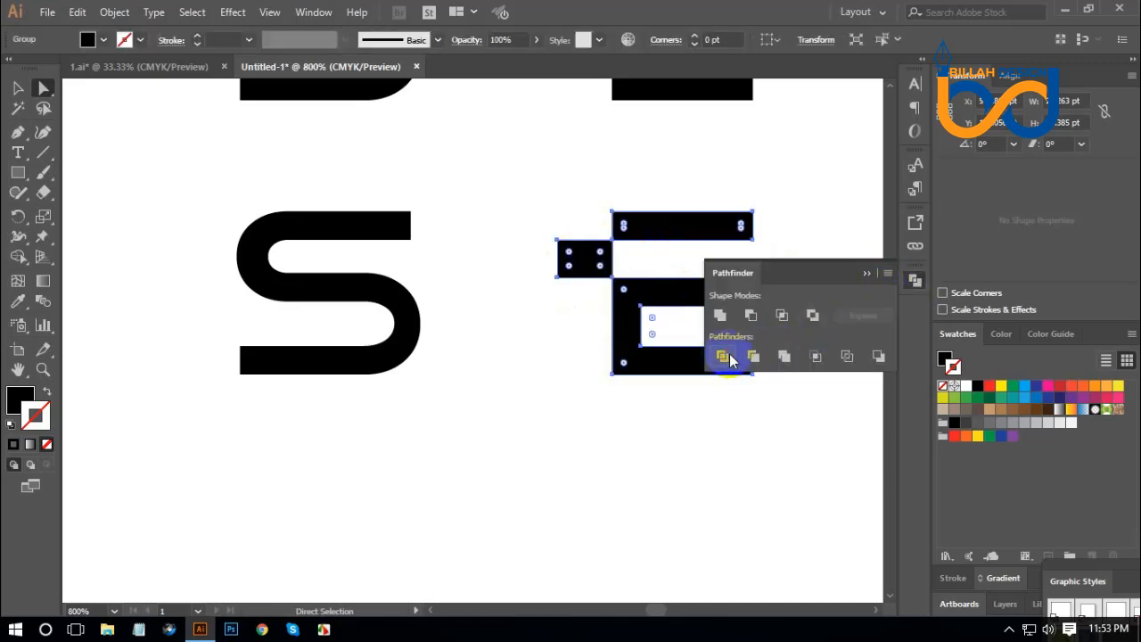
pyautogui.click(916, 282)
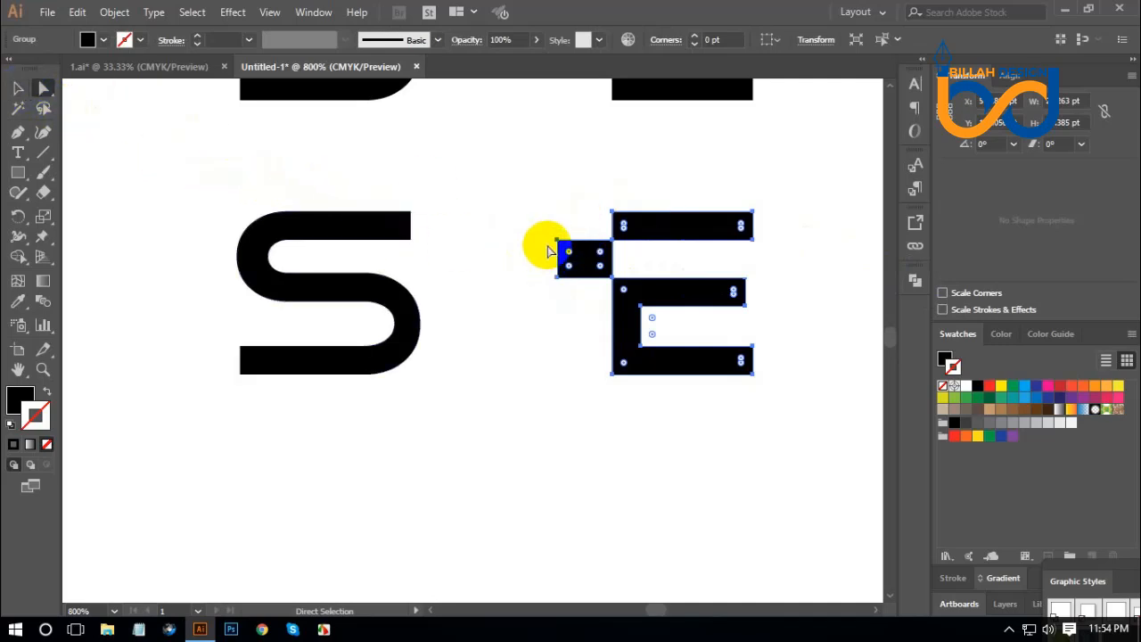
pyautogui.click(785, 244)
pyautogui.moveTo(583, 256); pyautogui.dragTo(528, 305)
pyautogui.click(629, 446)
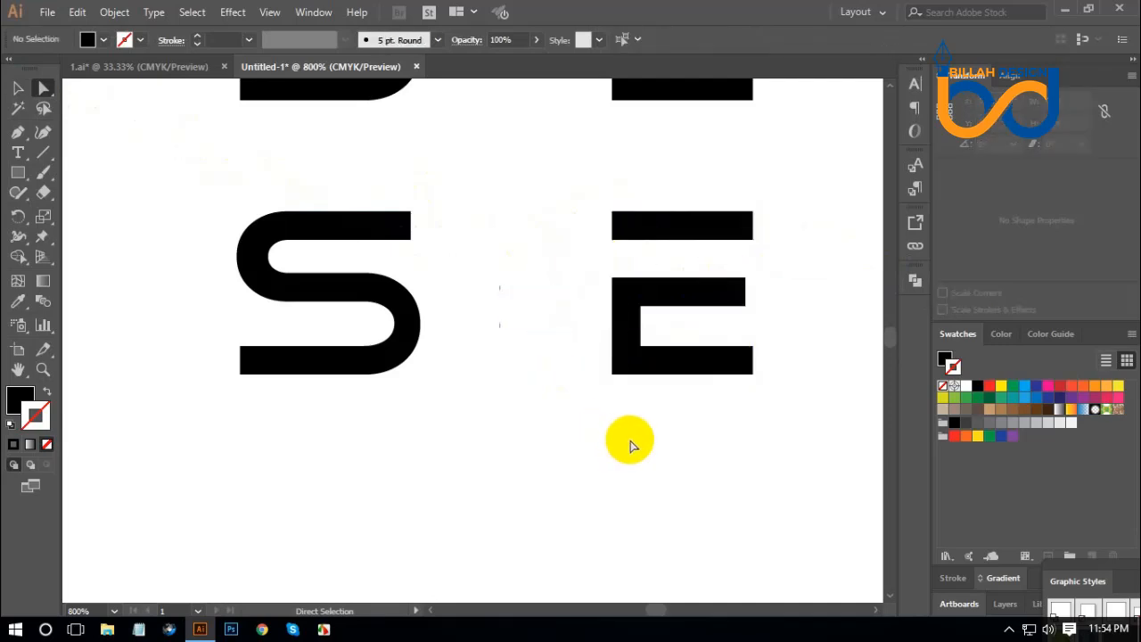
# Fill the first E of the lower EXPOSE row with red to mark it for replacement.
pyautogui.hotkey('ctrl', '-')
pyautogui.hotkey('ctrl', '-')
pyautogui.hotkey('ctrl', '-')
pyautogui.hotkey('ctrl', '-')
pyautogui.hotkey('ctrl', '-')
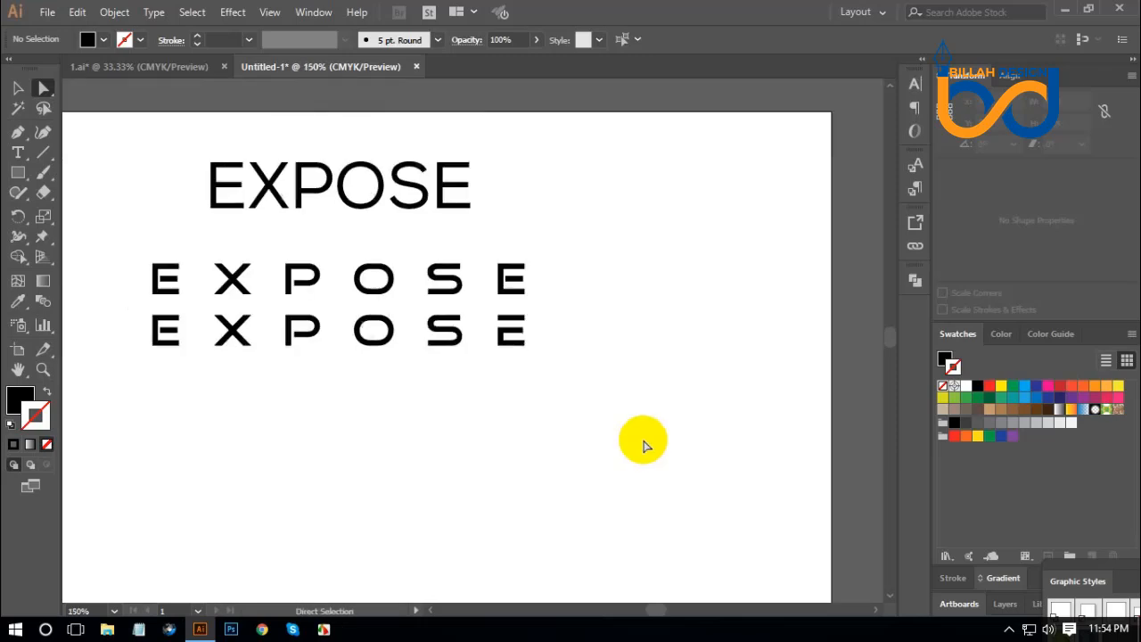
pyautogui.moveTo(444, 425); pyautogui.dragTo(541, 403)
pyautogui.click(43, 88)
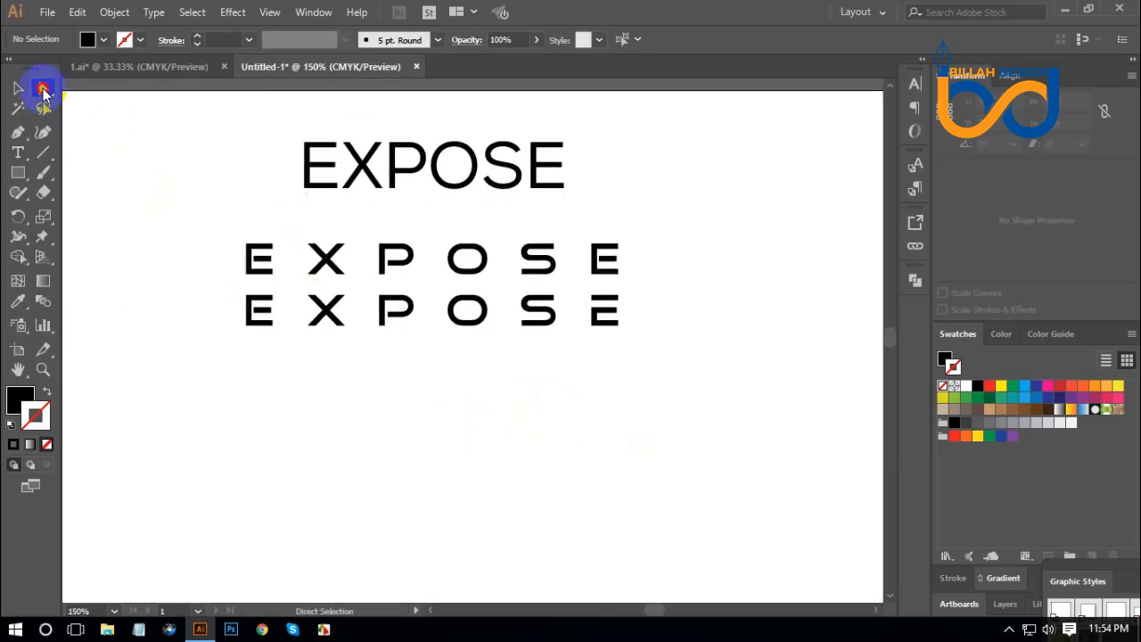
pyautogui.moveTo(430, 389); pyautogui.dragTo(453, 390)
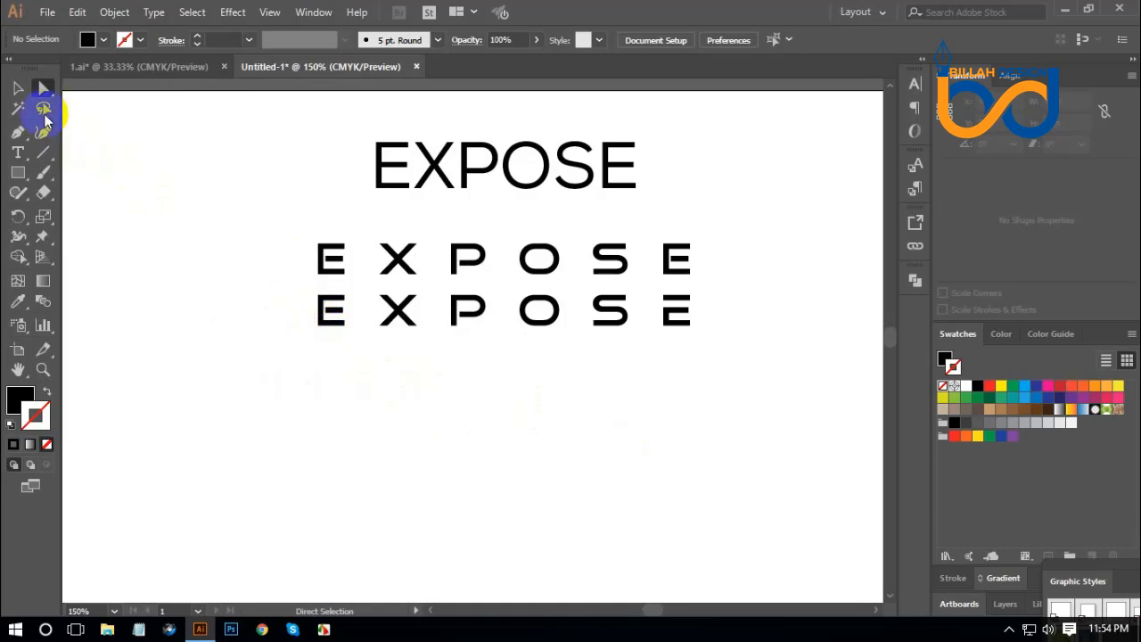
pyautogui.click(328, 307)
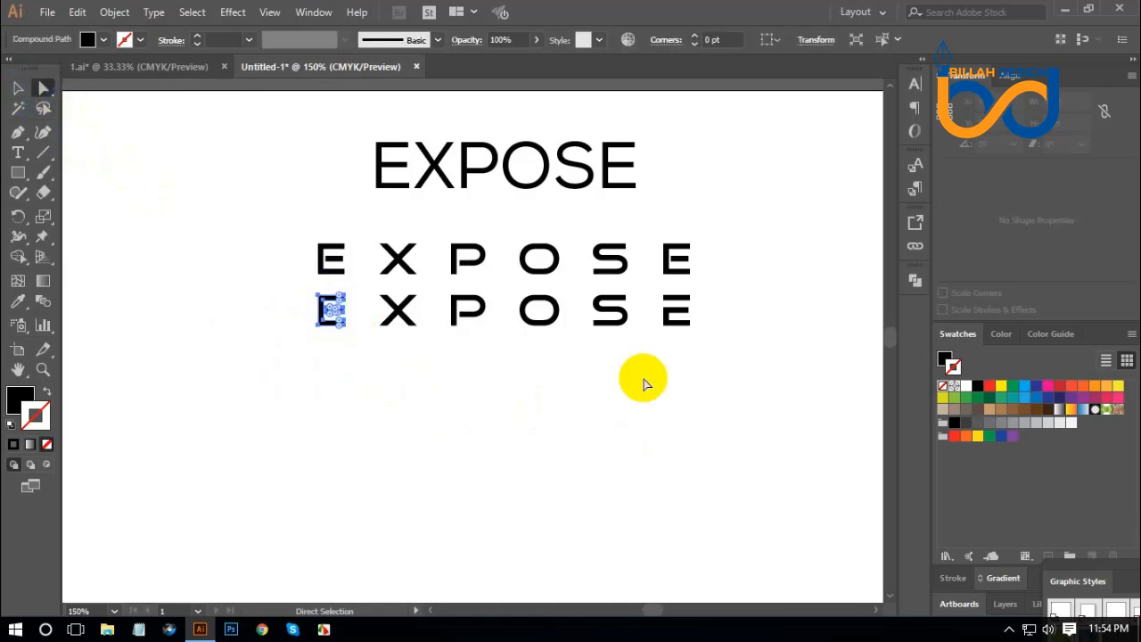
pyautogui.moveTo(985, 393); pyautogui.dragTo(941, 362)
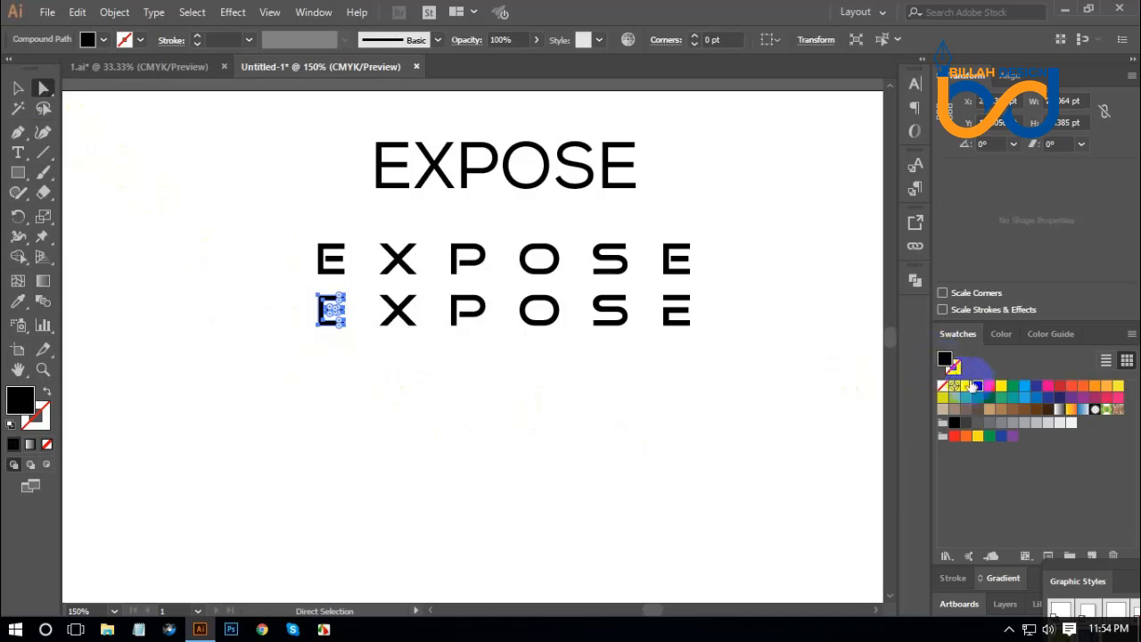
pyautogui.click(989, 387)
pyautogui.click(692, 466)
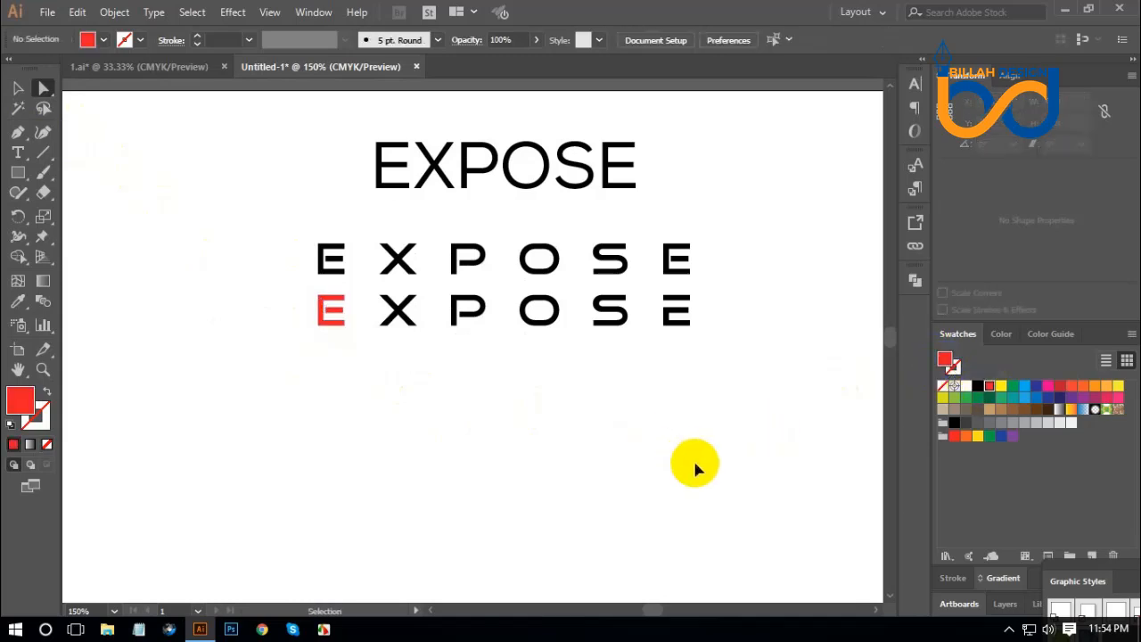
# Copy the modified last E exactly over the red first E of the lower row.
pyautogui.hotkey('ctrl', '+')
pyautogui.hotkey('ctrl', '+')
pyautogui.moveTo(743, 380); pyautogui.dragTo(861, 257)
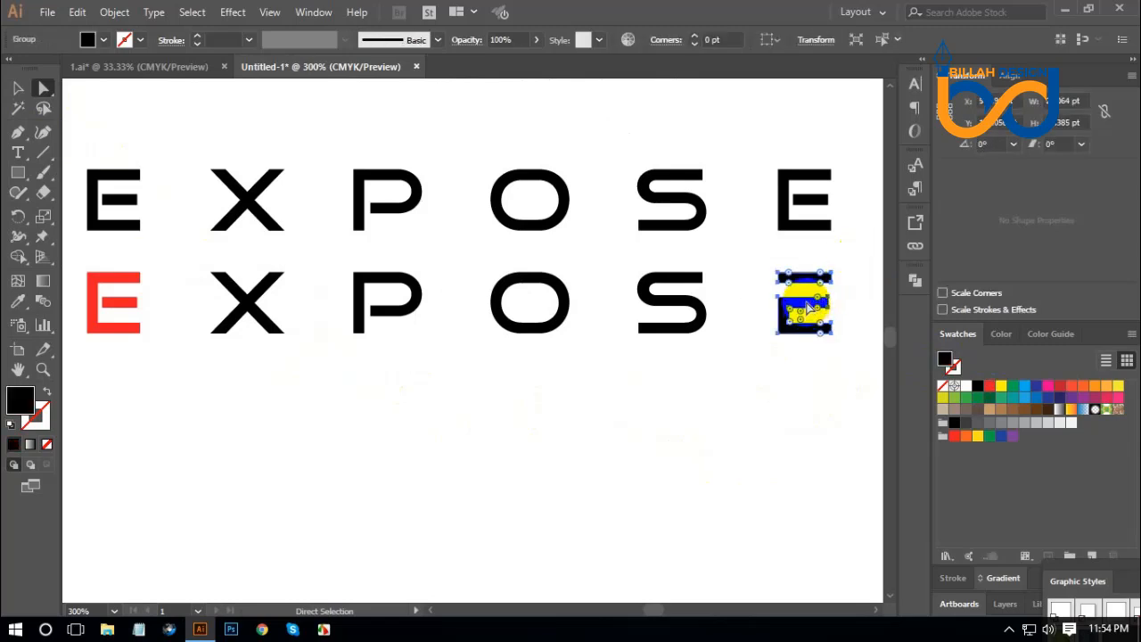
pyautogui.moveTo(808, 307); pyautogui.dragTo(121, 290)
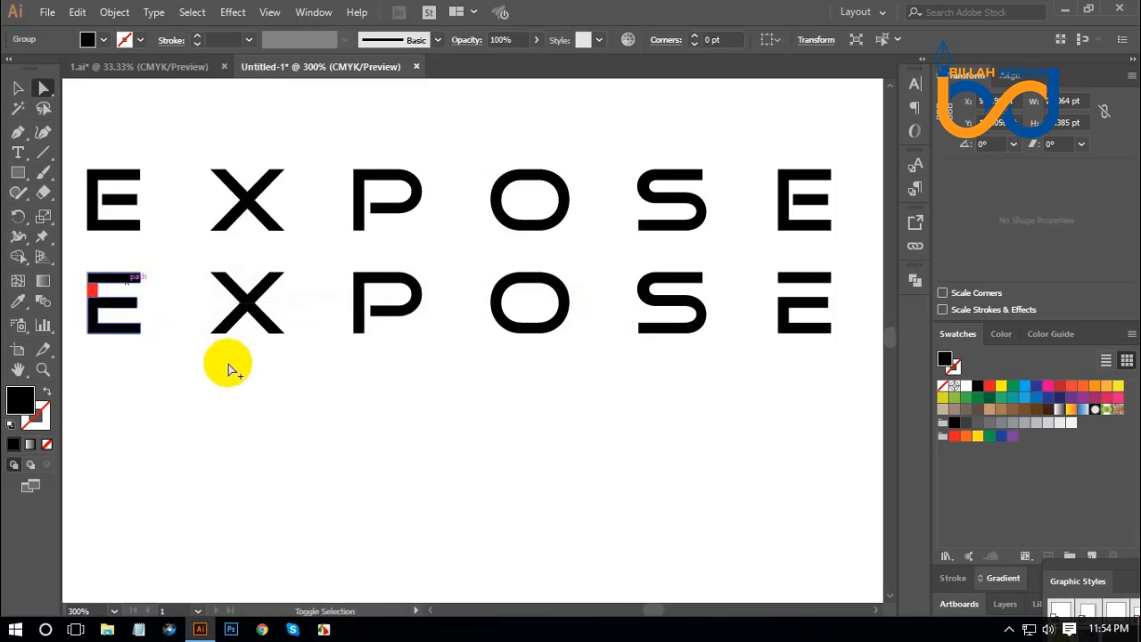
pyautogui.click(293, 417)
# Pull the red E out from behind the copied E and delete it.
pyautogui.hscroll(-2, 189, 375)
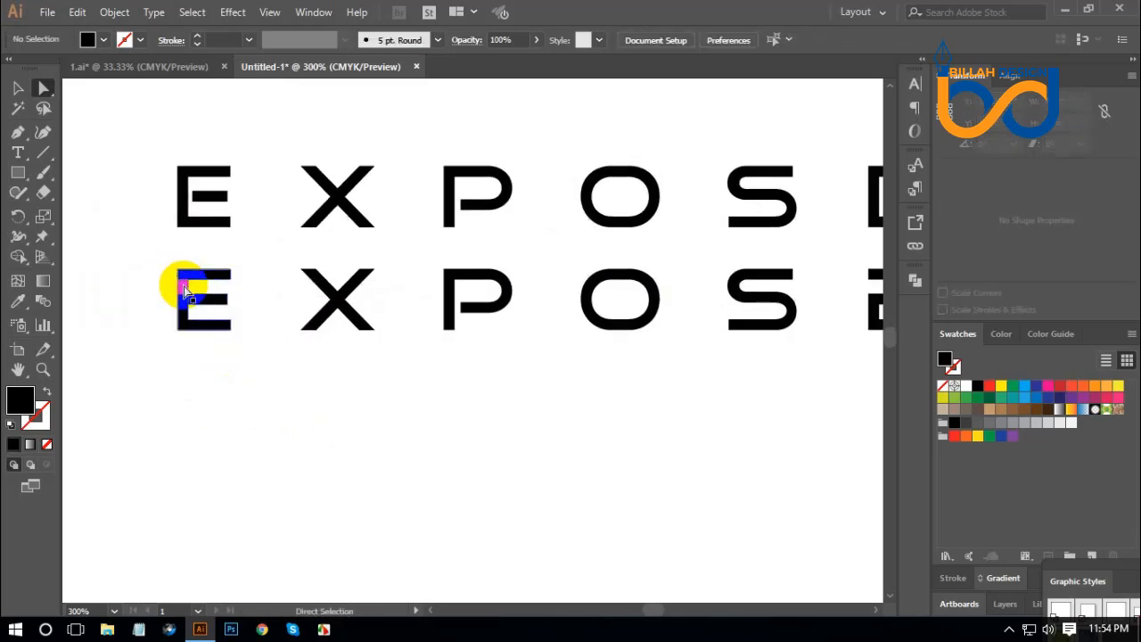
pyautogui.moveTo(184, 286); pyautogui.dragTo(375, 431)
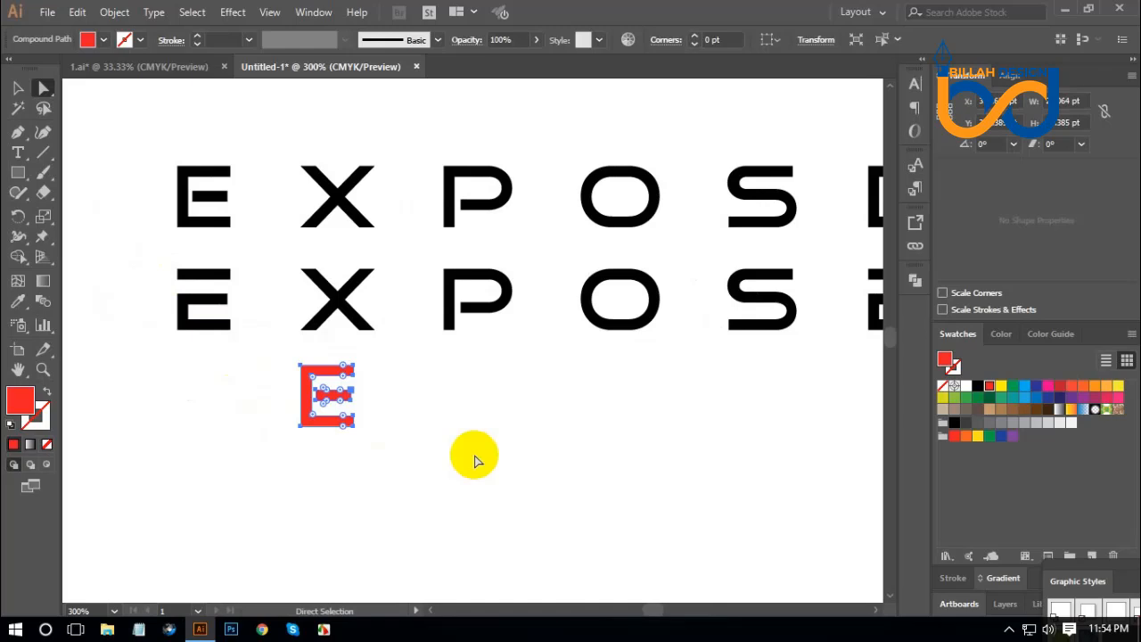
pyautogui.press('Delete')
pyautogui.click(517, 466)
pyautogui.hotkey('ctrl', '1')
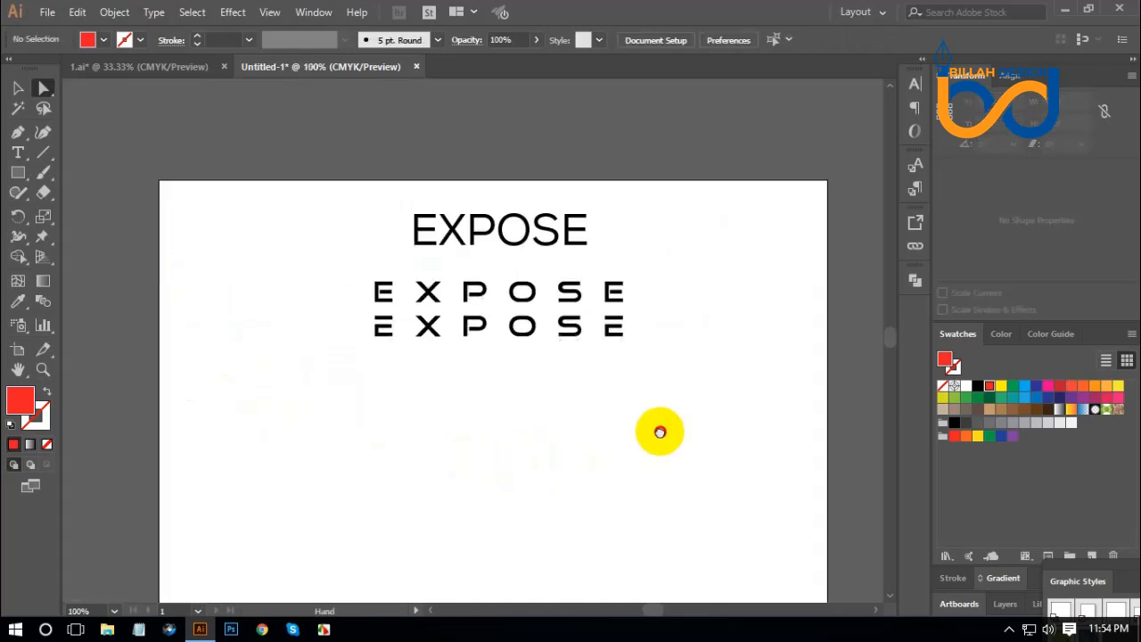
pyautogui.click(21, 90)
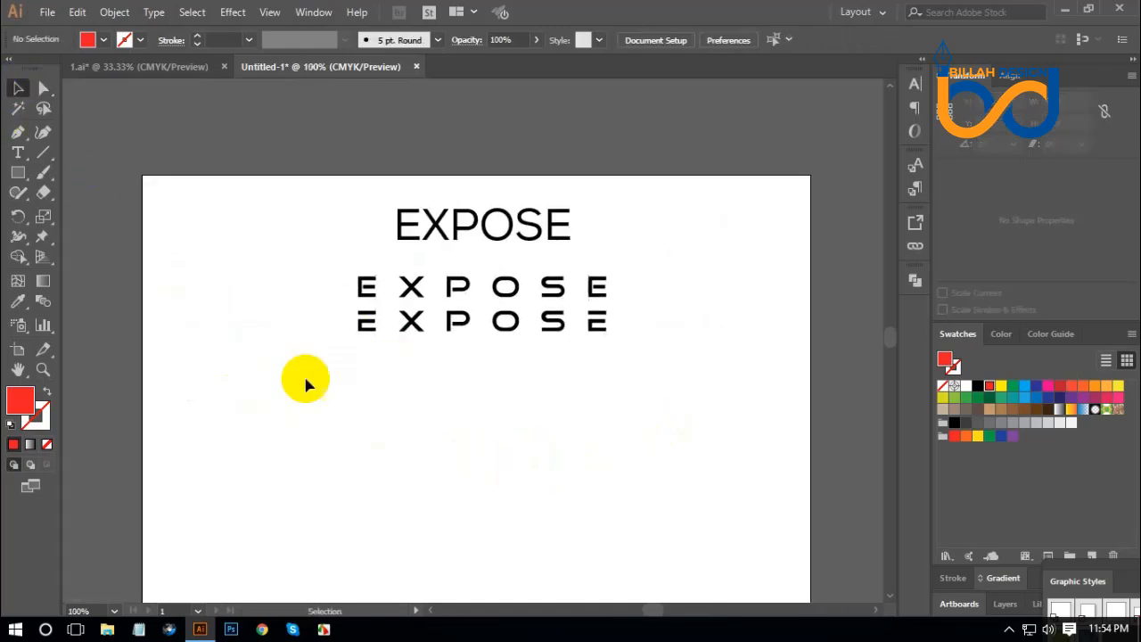
# Move the unmodified widely spaced EXPOSE row up to separate it from the modified row below.
pyautogui.click(408, 328)
pyautogui.click(589, 446)
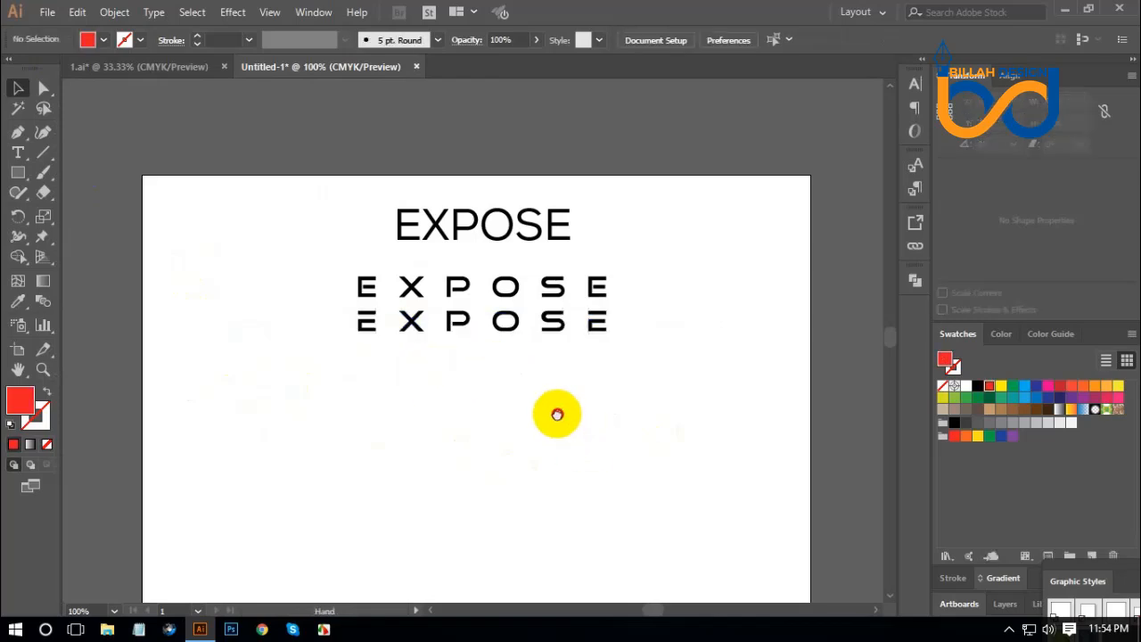
pyautogui.moveTo(558, 414); pyautogui.dragTo(556, 418)
pyautogui.moveTo(465, 316); pyautogui.dragTo(467, 264)
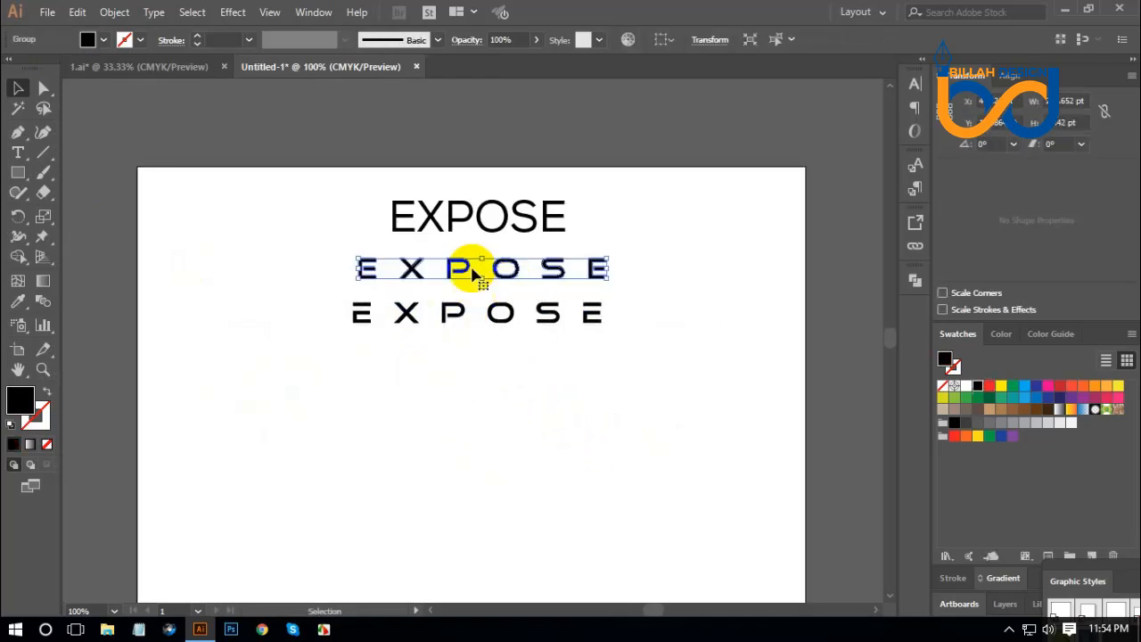
pyautogui.click(514, 374)
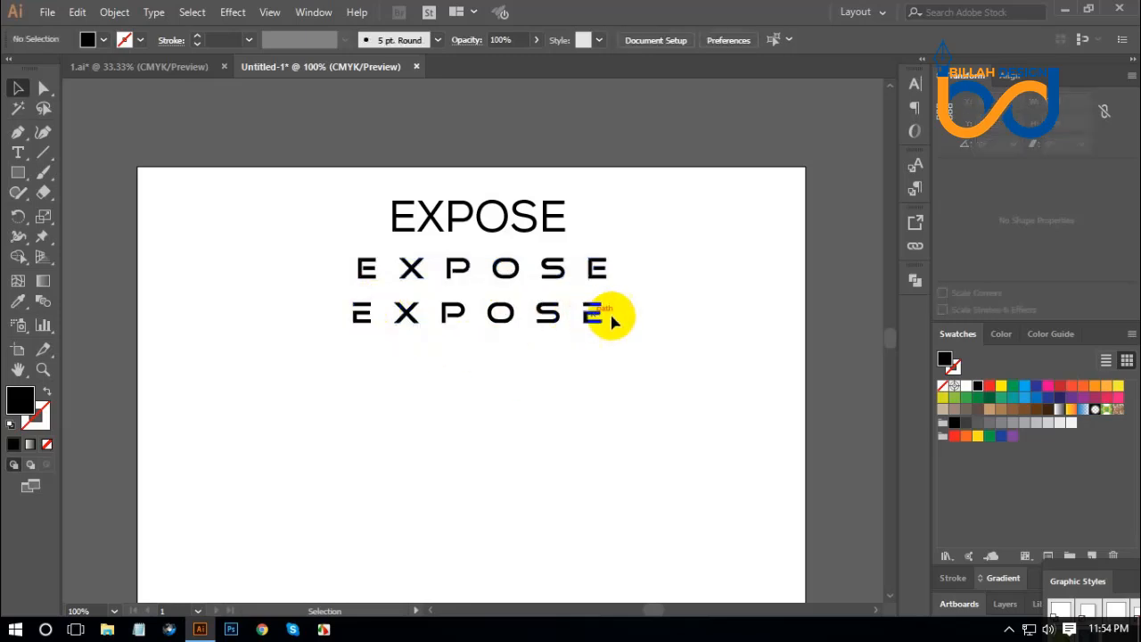
pyautogui.click(597, 398)
# Fill the detached top bars of both Es in the lower row with light blue.
pyautogui.hotkey('ctrl', '=')
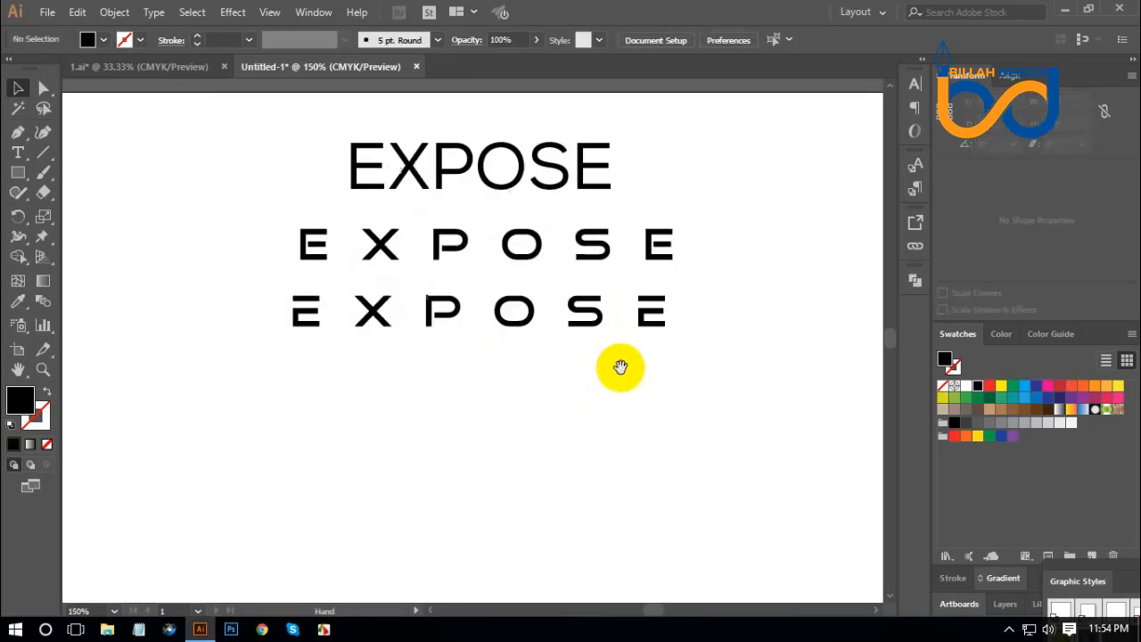
pyautogui.click(48, 91)
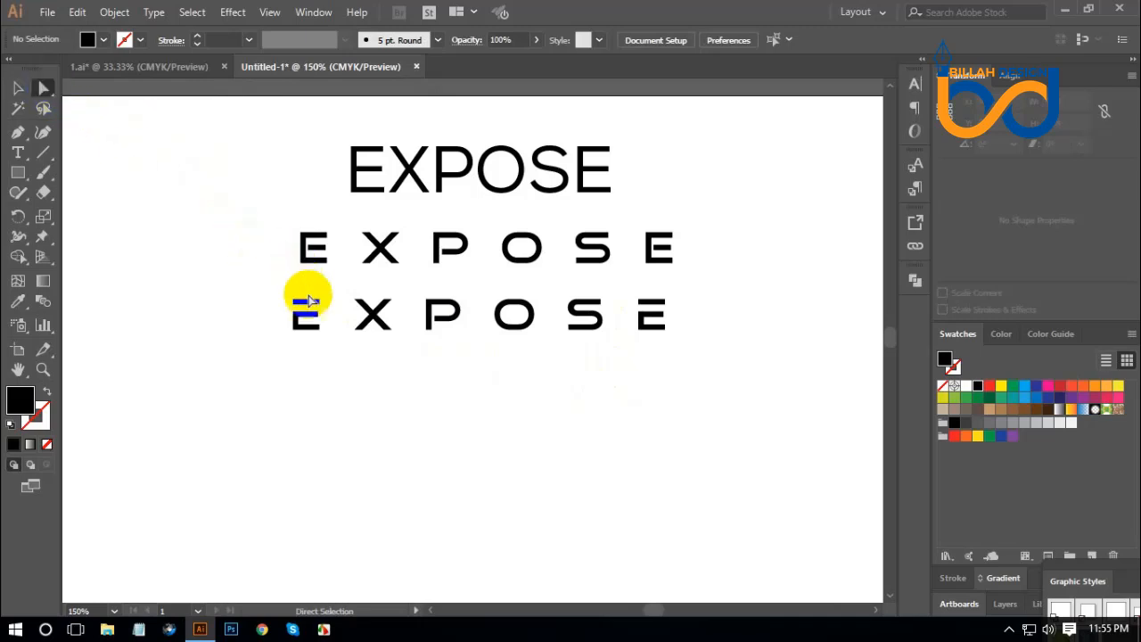
pyautogui.click(316, 303)
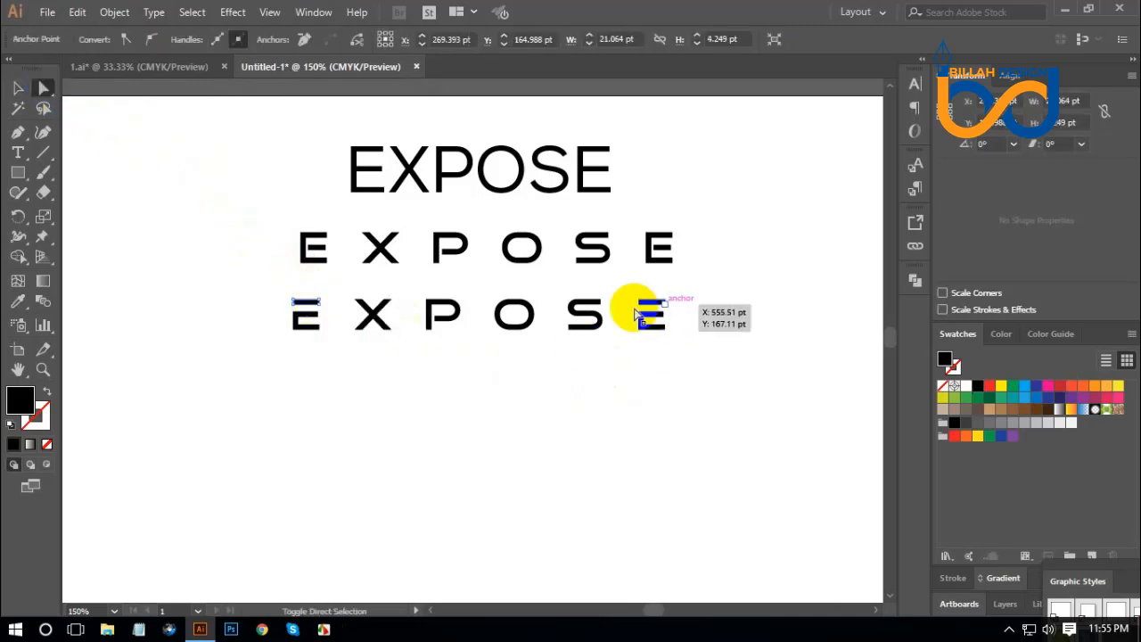
pyautogui.click(357, 364)
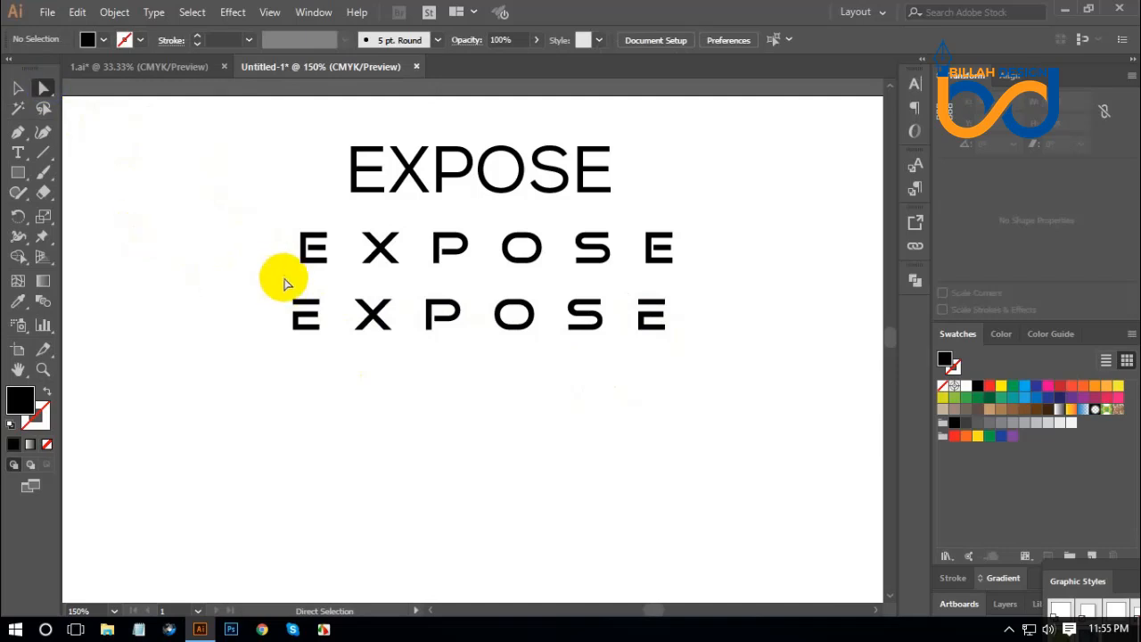
pyautogui.click(303, 301)
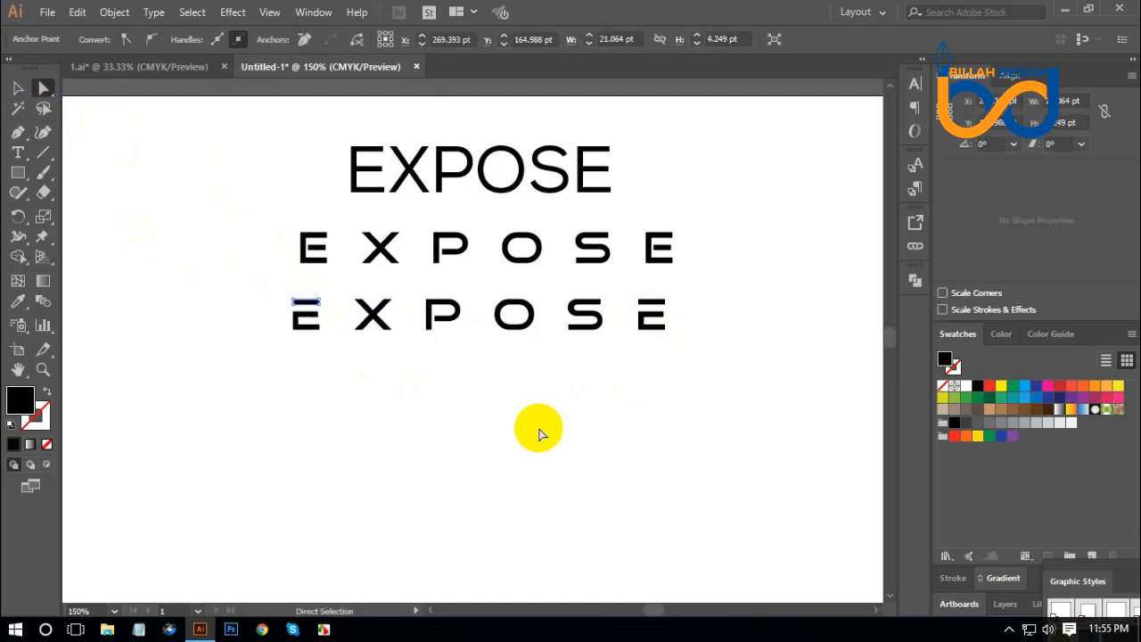
pyautogui.keyDown('shift'); pyautogui.click(657, 304); pyautogui.keyUp('shift')
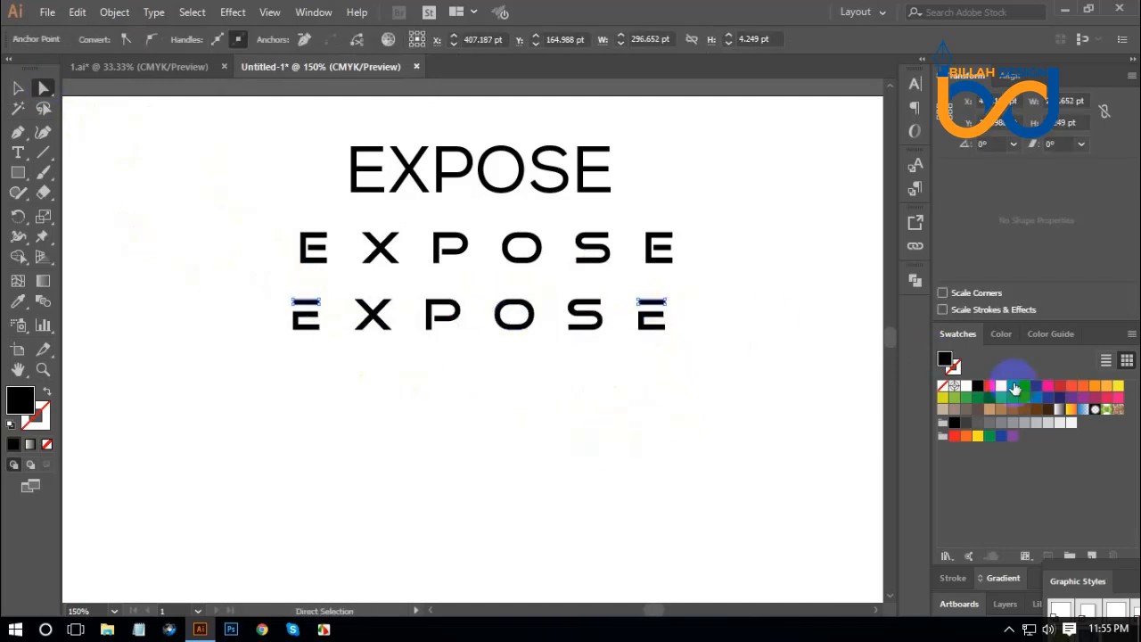
pyautogui.click(568, 387)
# Fill all letter parts of the lower row except the light blue bars with a dark blue swatch.
pyautogui.moveTo(264, 352); pyautogui.dragTo(683, 323)
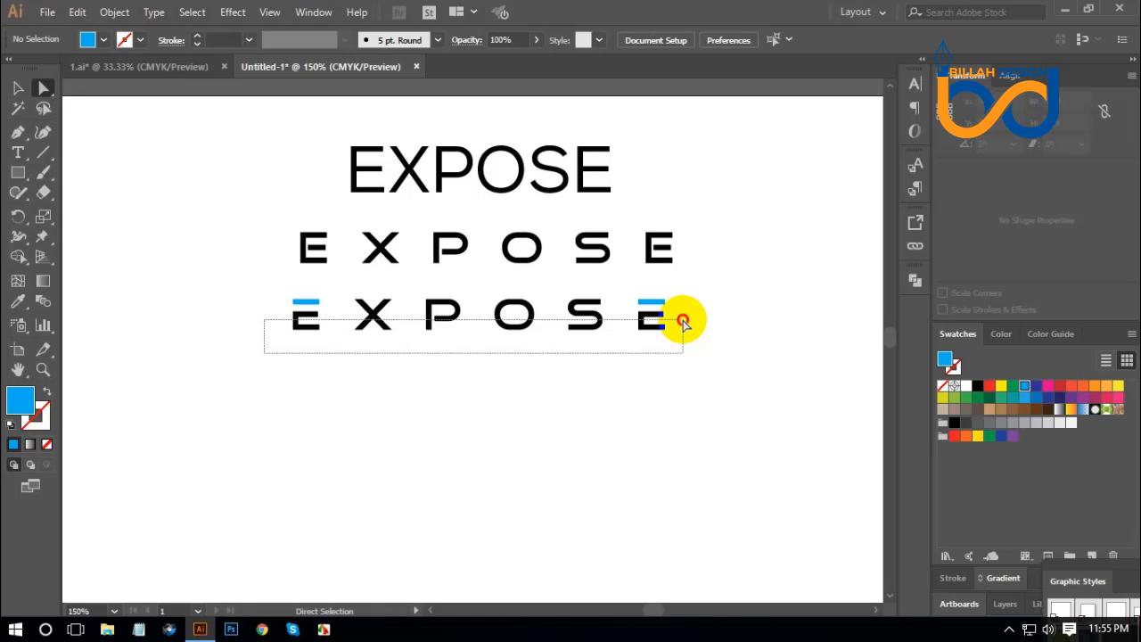
pyautogui.moveTo(683, 323); pyautogui.dragTo(684, 323)
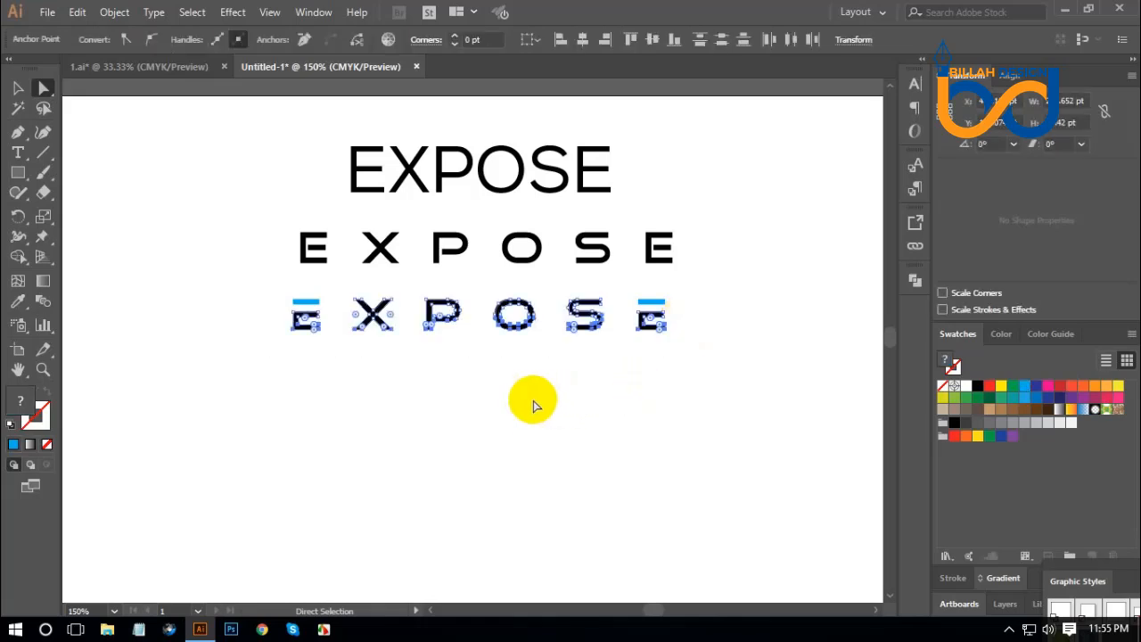
pyautogui.click(967, 423)
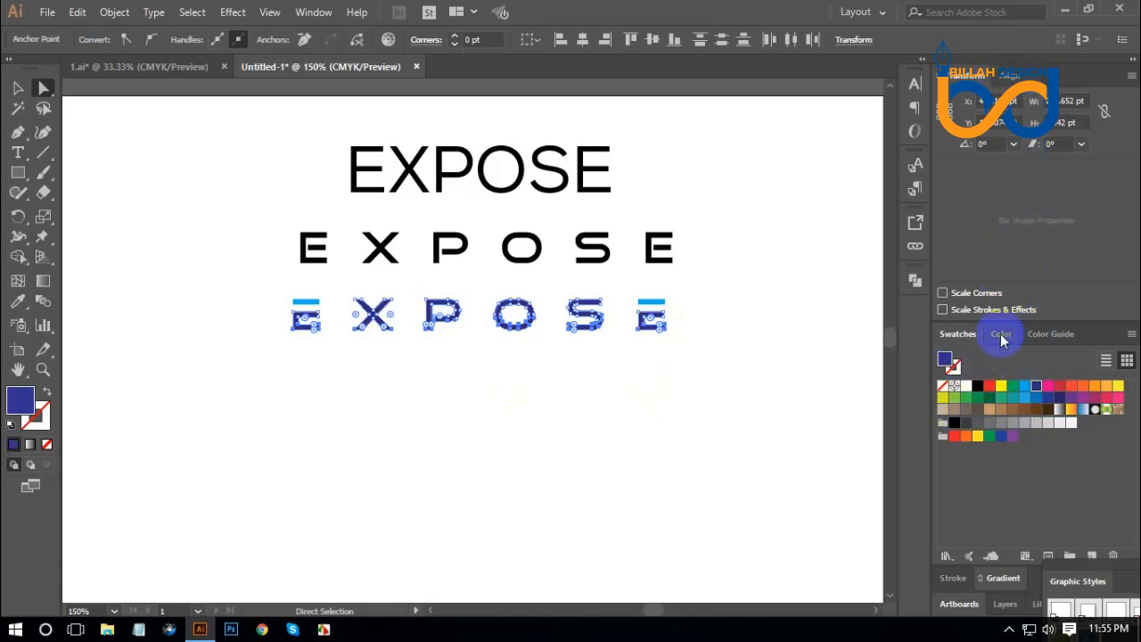
# Dock the Color panel beside Transform and Align and mix the letters' fill to C 100, M 63, Y 0, K 24.
pyautogui.moveTo(1001, 337); pyautogui.dragTo(1022, 93)
pyautogui.click(1031, 76)
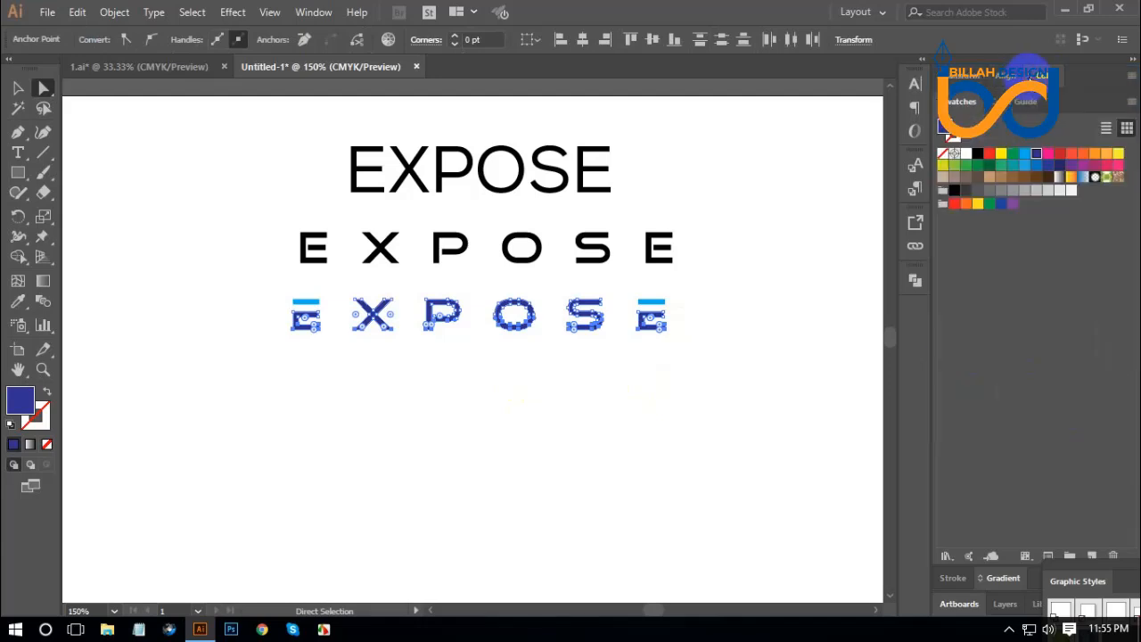
pyautogui.click(1031, 77)
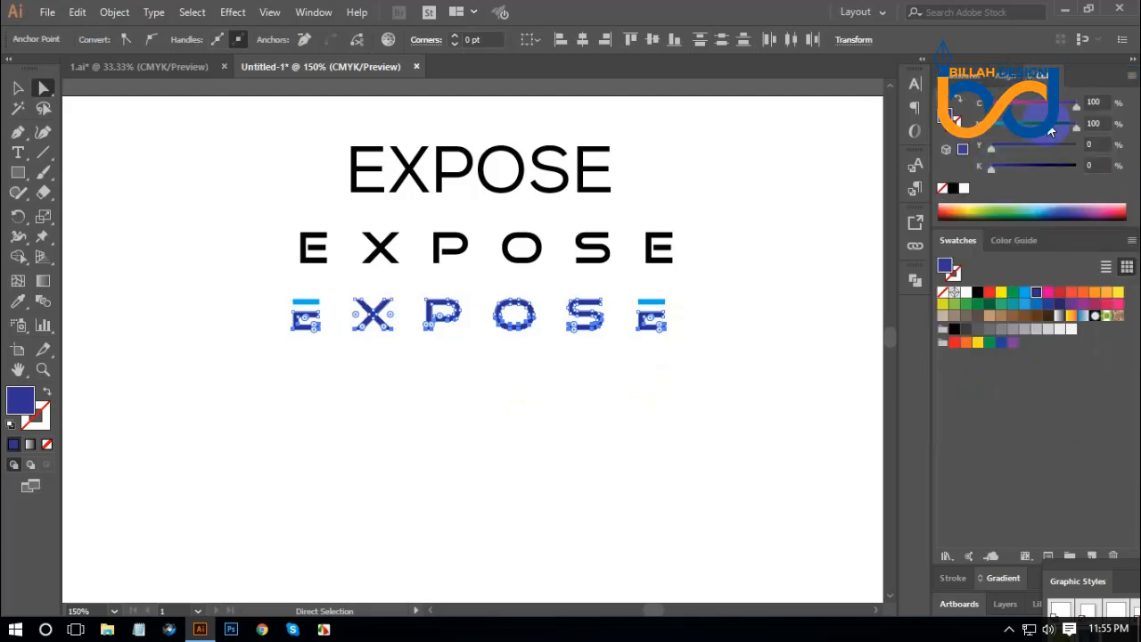
pyautogui.moveTo(1052, 132); pyautogui.dragTo(1019, 162)
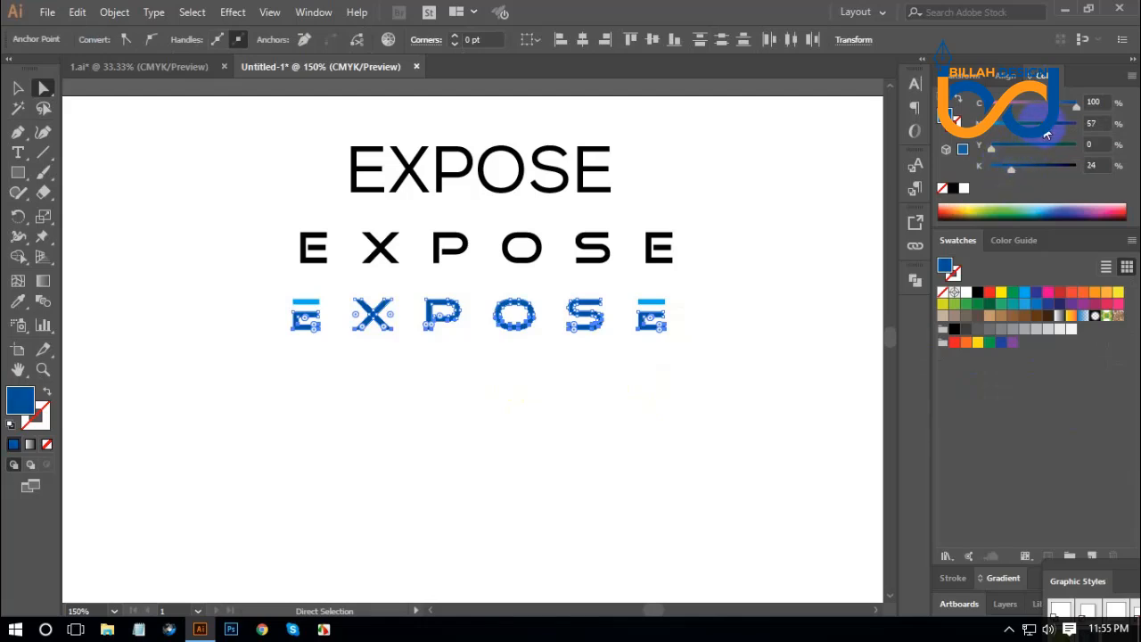
pyautogui.click(617, 424)
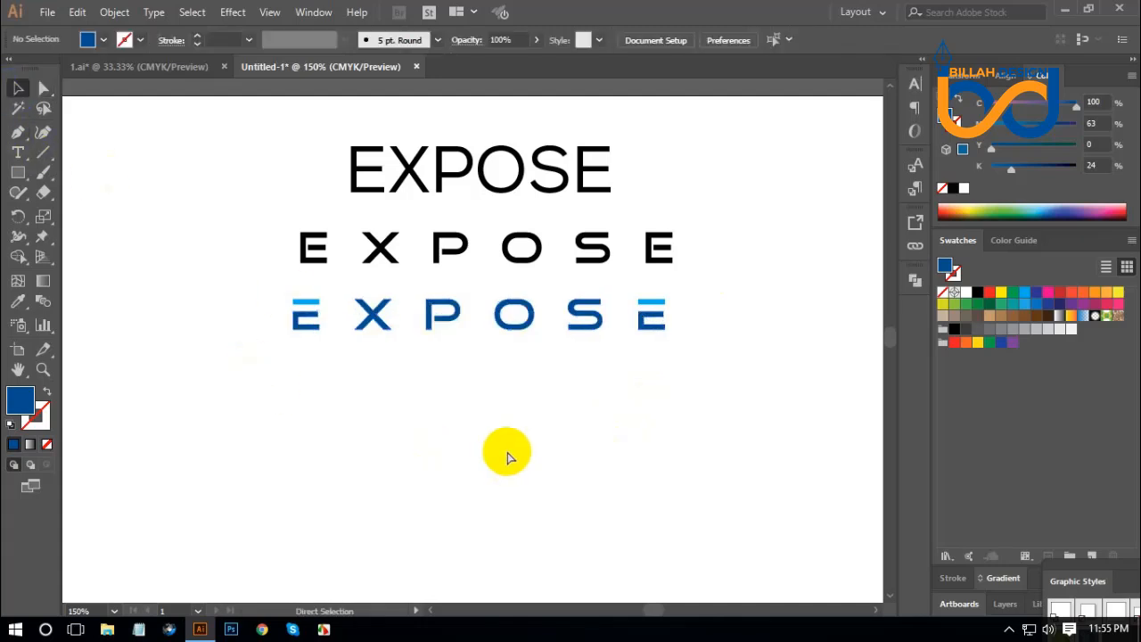
# Place a copy of the plain EXPOSE text below the blue wordmark.
pyautogui.hotkey('ctrl', '-')
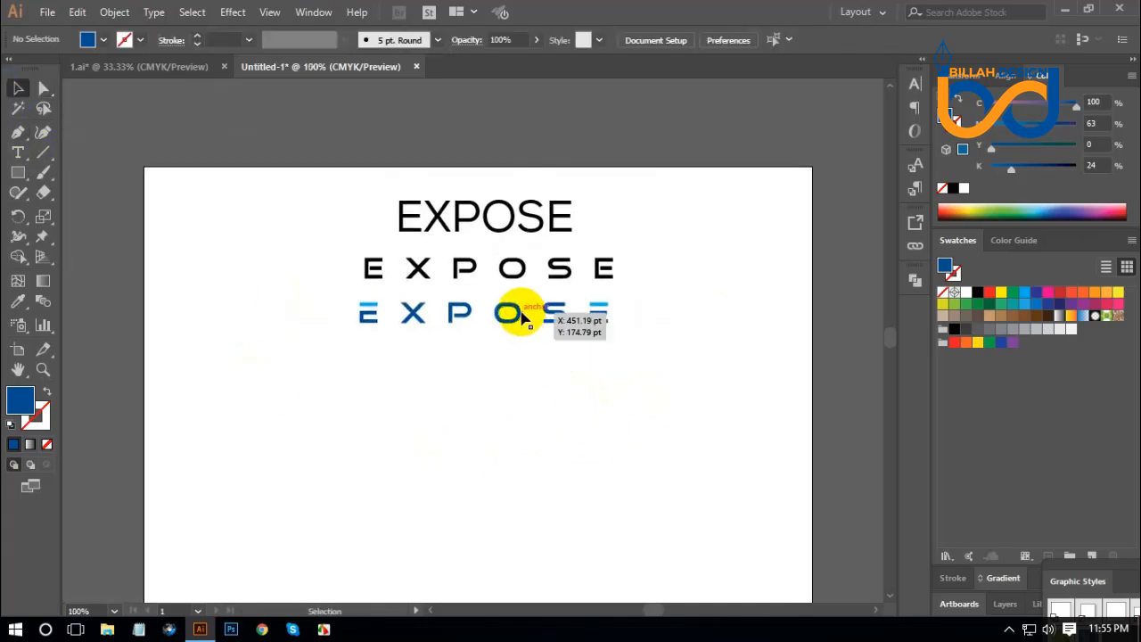
pyautogui.click(521, 312)
pyautogui.click(541, 373)
pyautogui.moveTo(511, 221); pyautogui.dragTo(514, 377)
pyautogui.click(668, 446)
# Move the original plain text above the artboard and both spaced rows to the artboard's upper-left corner.
pyautogui.moveTo(319, 174); pyautogui.dragTo(562, 292)
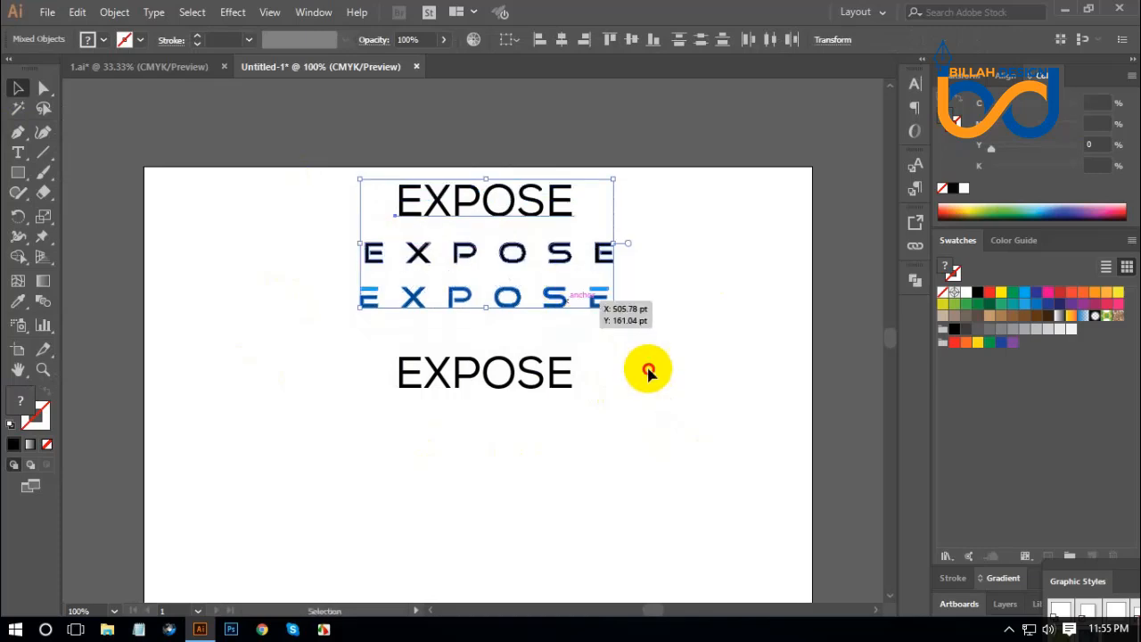
pyautogui.click(650, 369)
pyautogui.moveTo(544, 207); pyautogui.dragTo(542, 145)
pyautogui.click(721, 288)
pyautogui.moveTo(357, 225); pyautogui.dragTo(475, 250)
pyautogui.click(539, 305)
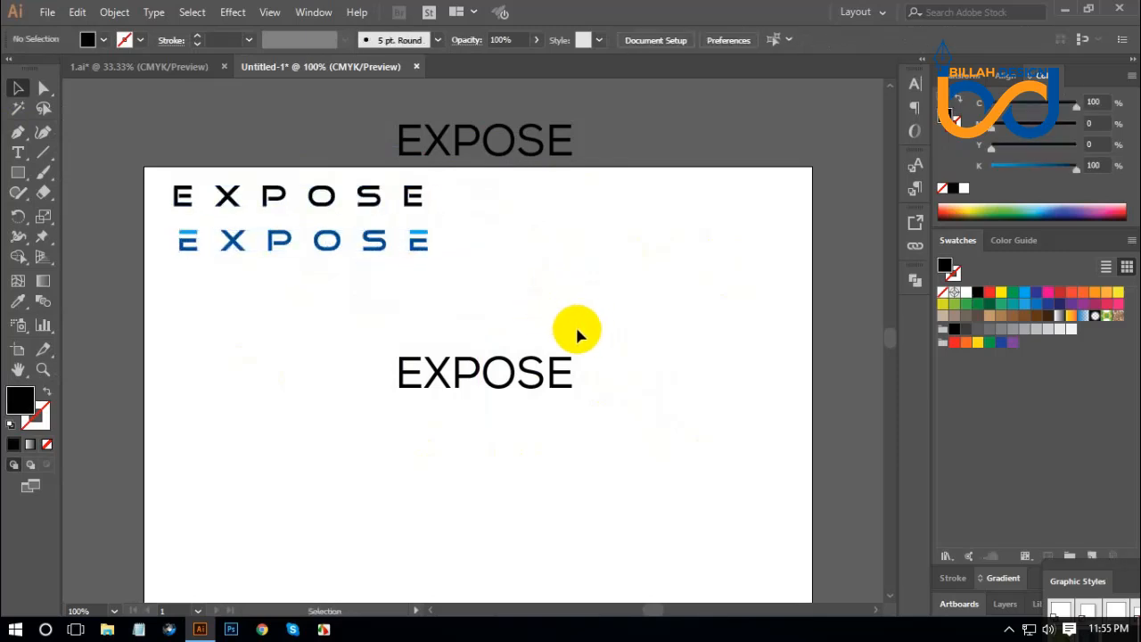
# Shift the copied EXPOSE text to the artboard's open area and set its font to Ethnocentric.
pyautogui.moveTo(553, 320); pyautogui.dragTo(563, 319)
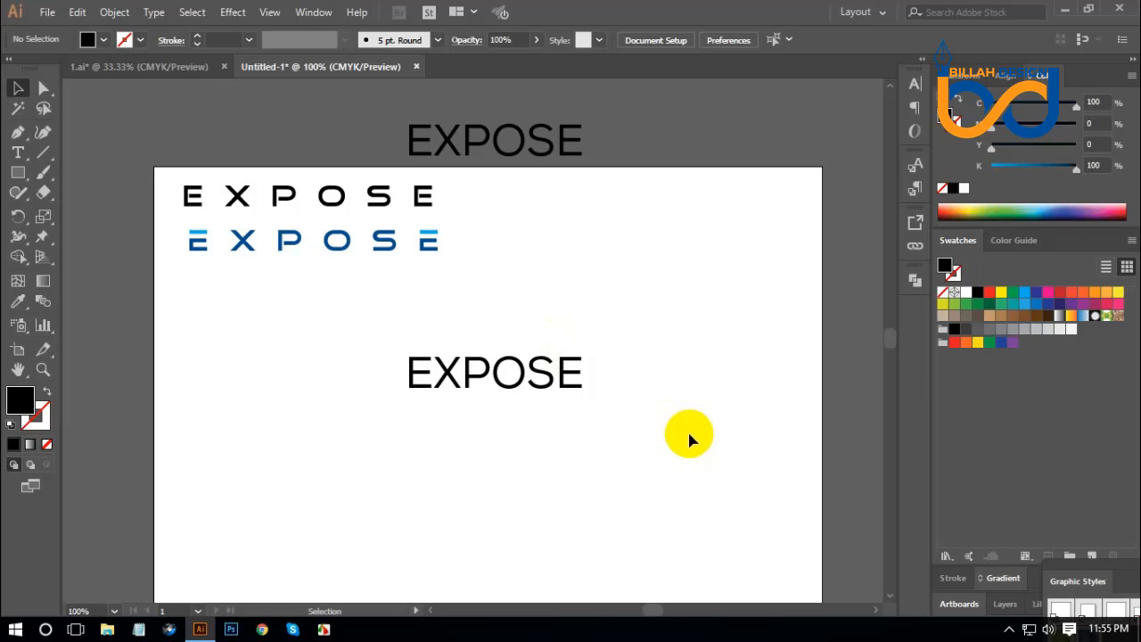
pyautogui.moveTo(683, 440); pyautogui.dragTo(647, 436)
pyautogui.moveTo(532, 365); pyautogui.dragTo(610, 339)
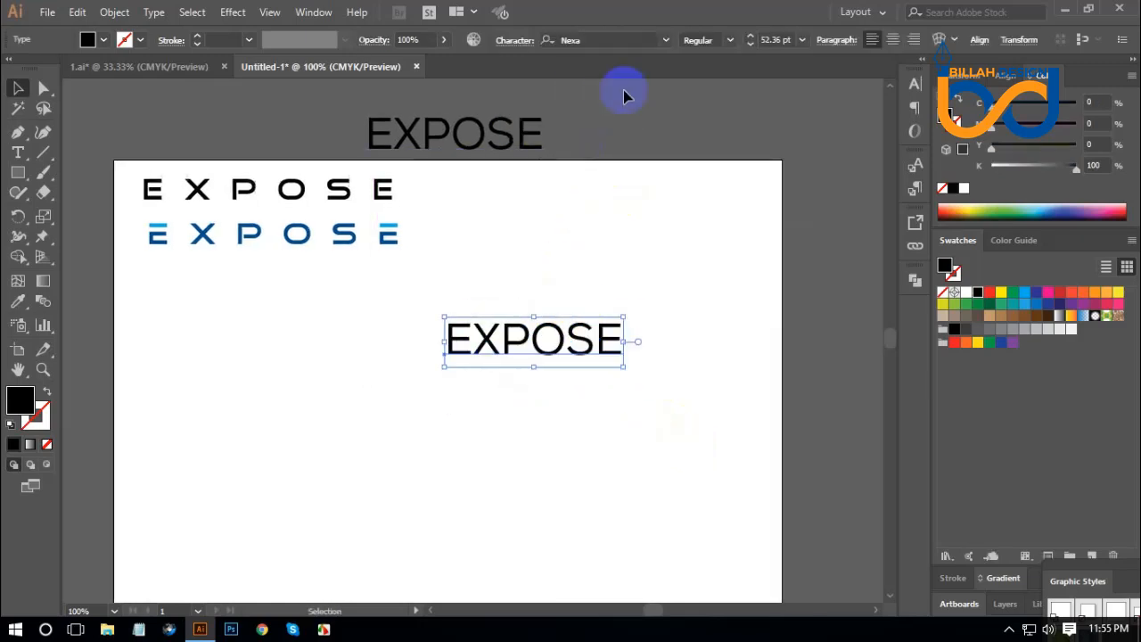
pyautogui.click(600, 39)
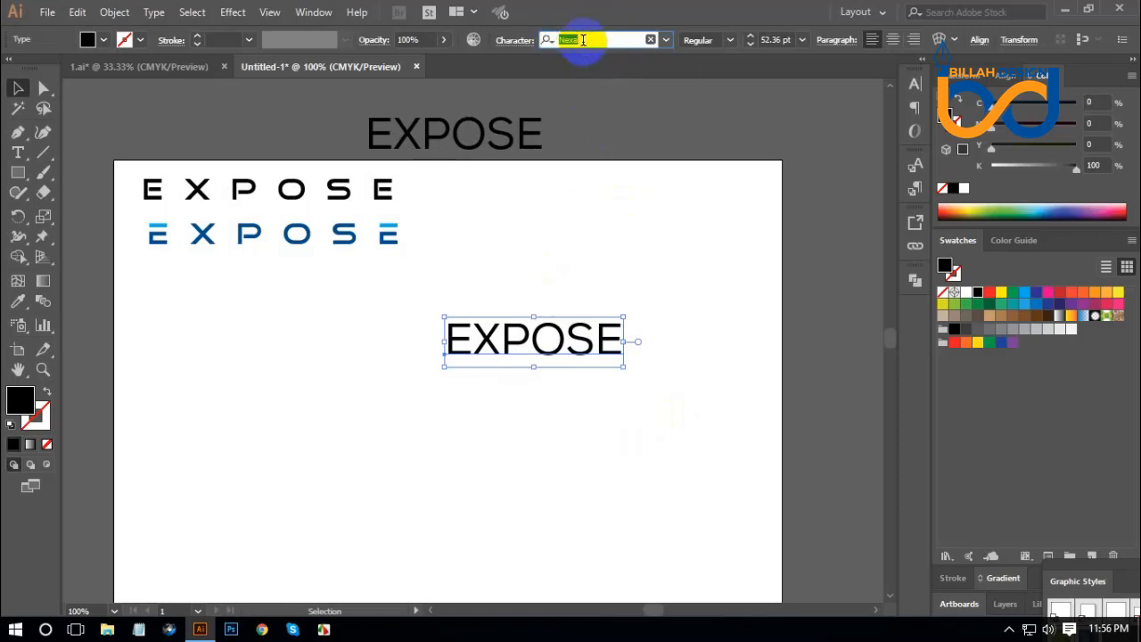
pyautogui.write('th')
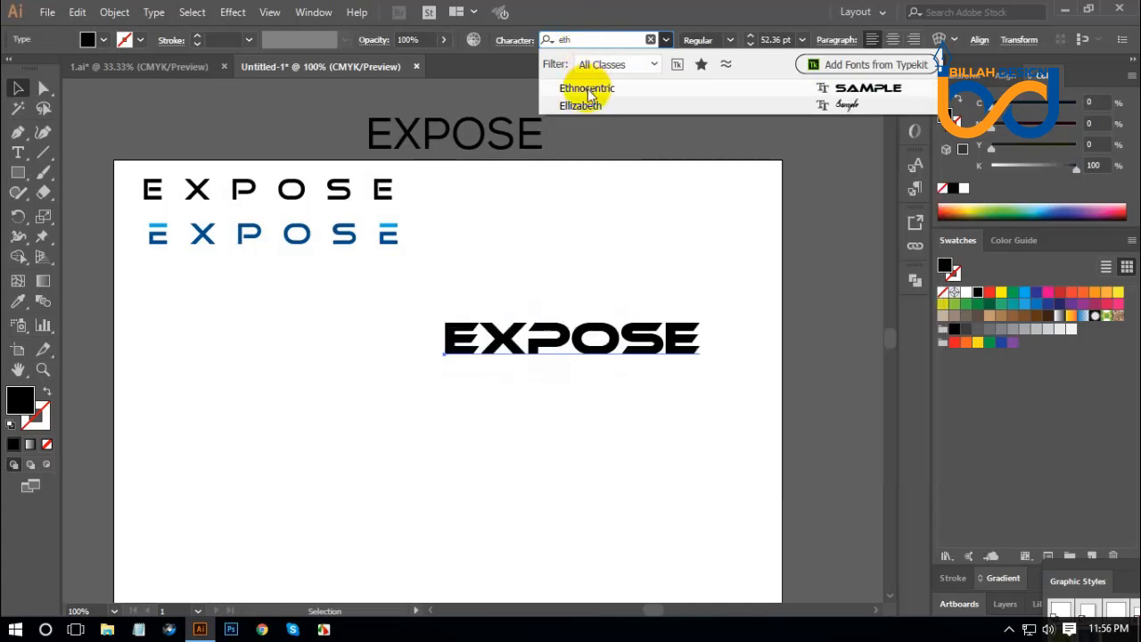
pyautogui.click(616, 92)
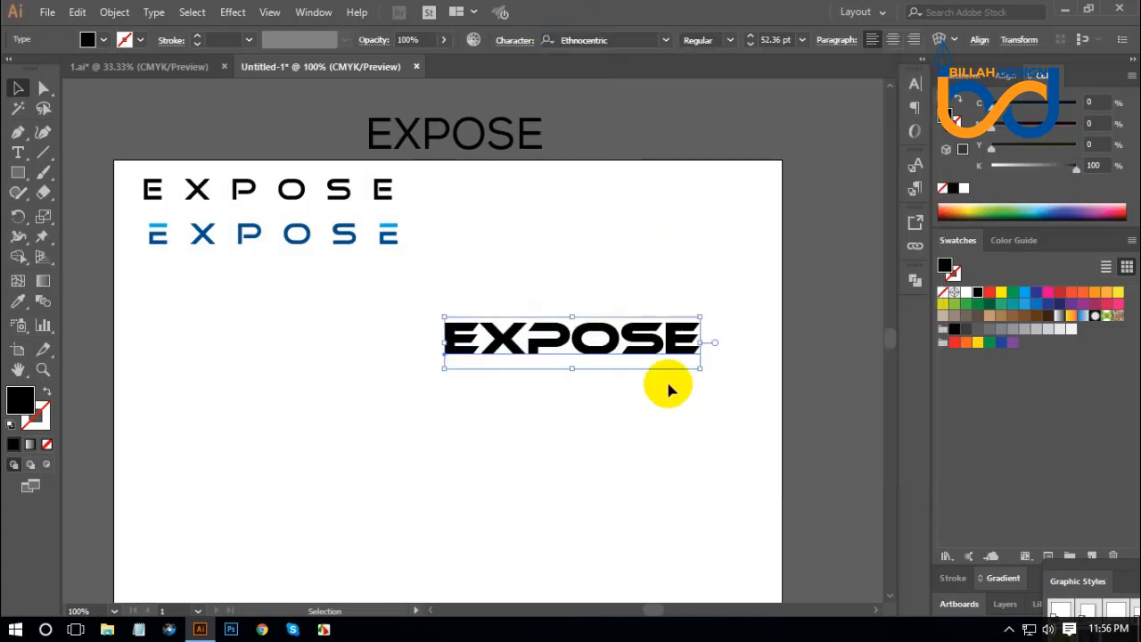
# Convert the Ethnocentric EXPOSE text to outlines and enlarge it across the middle of the artboard.
pyautogui.moveTo(651, 357); pyautogui.dragTo(587, 317)
pyautogui.rightClick(593, 327)
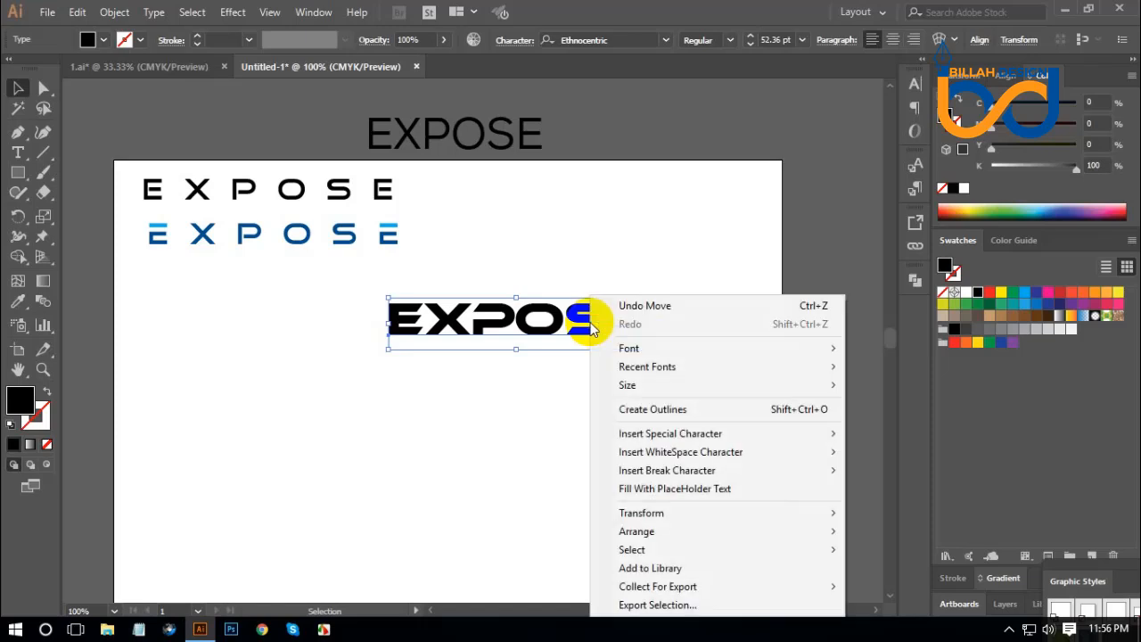
pyautogui.click(655, 409)
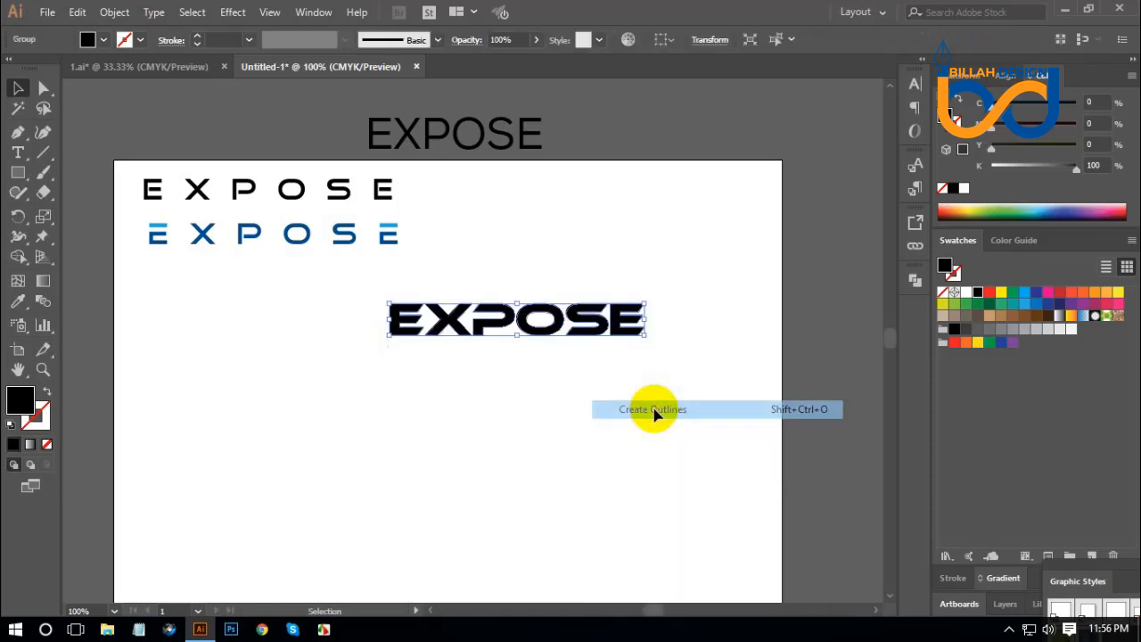
pyautogui.moveTo(586, 339); pyautogui.dragTo(696, 390)
pyautogui.click(639, 483)
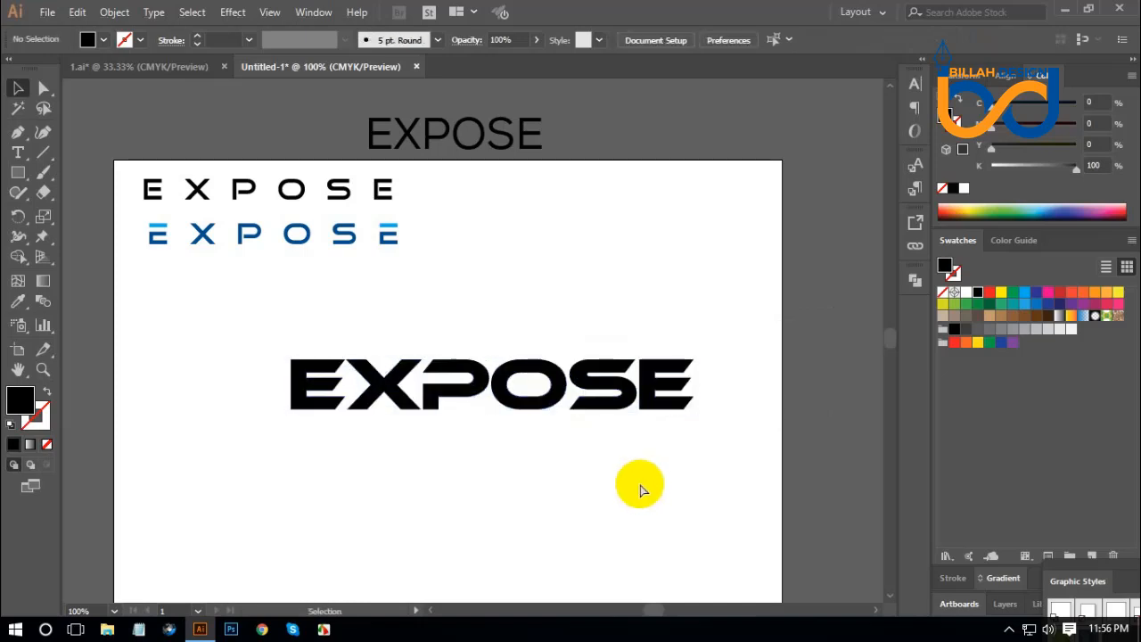
# Ungroup the outlined Ethnocentric EXPOSE into separate letters.
pyautogui.hotkey('ctrl', '+')
pyautogui.hotkey('ctrl', '+')
pyautogui.scroll(-3, 593, 464)
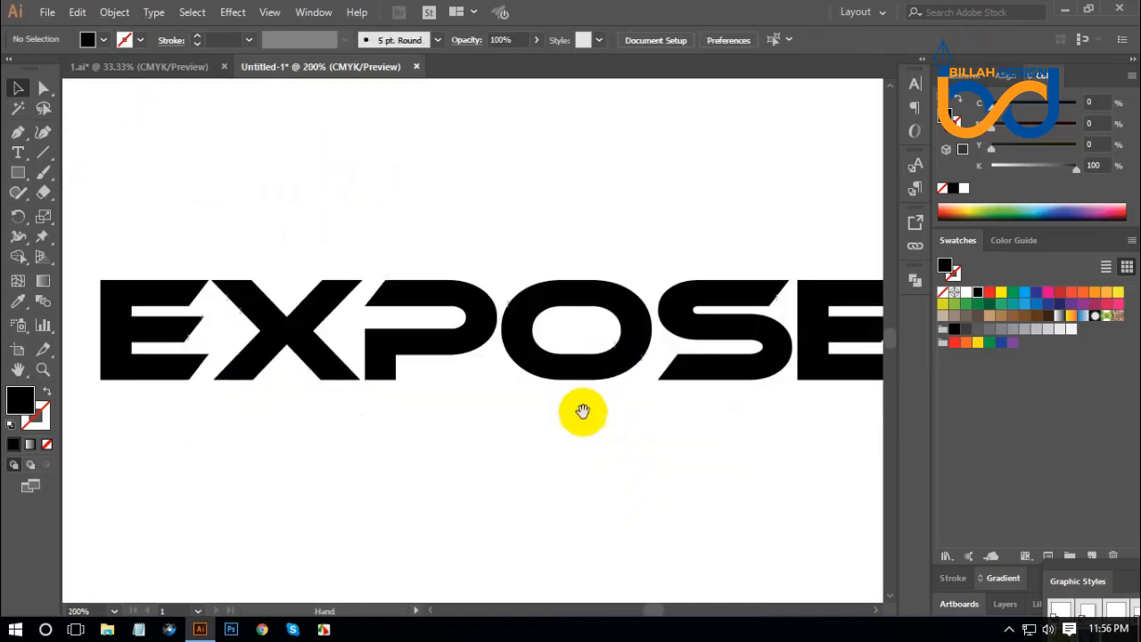
pyautogui.click(571, 366)
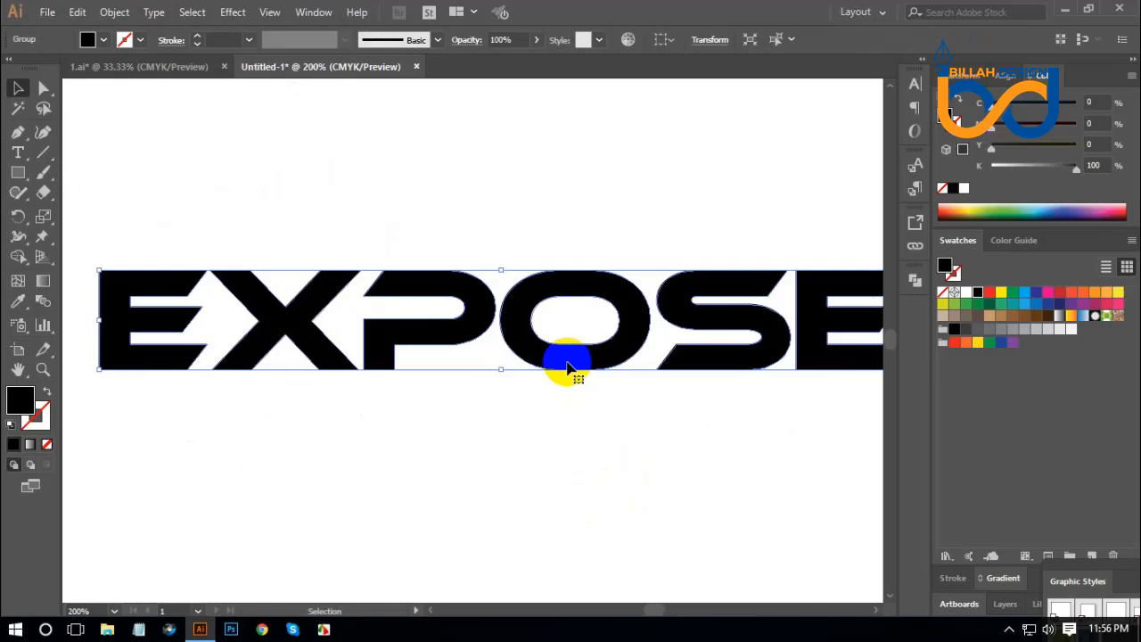
pyautogui.rightClick(567, 368)
pyautogui.click(616, 235)
pyautogui.click(579, 484)
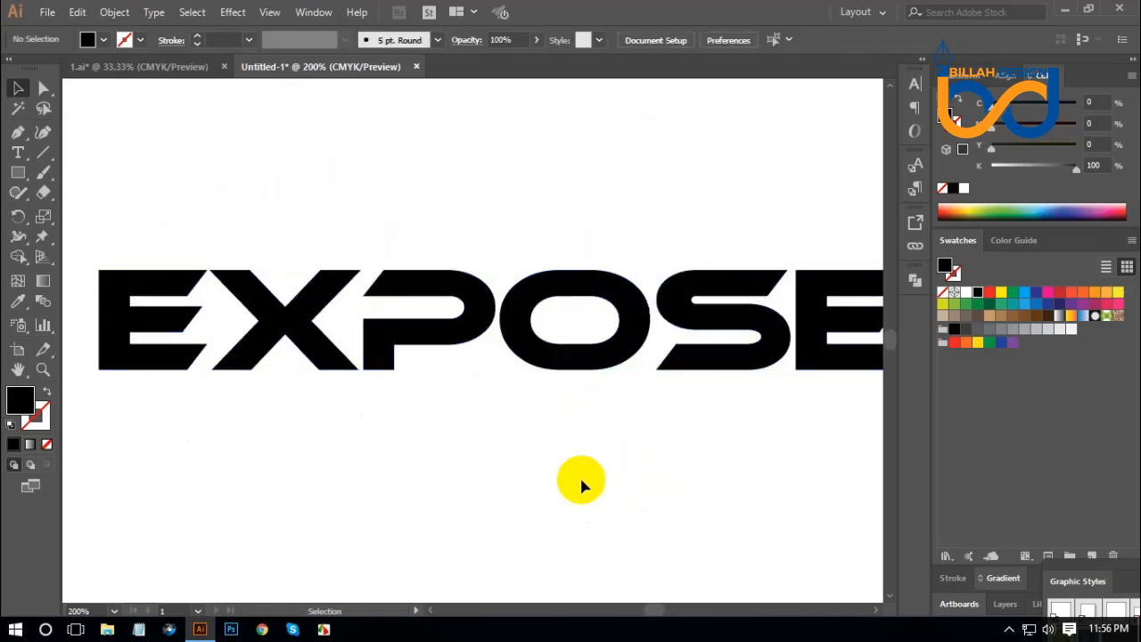
# Extend the upper notch of the first E leftward through its stem and past the letter's outer edge.
pyautogui.hscroll(-1, 502, 434)
pyautogui.hscroll(-2, 446, 450)
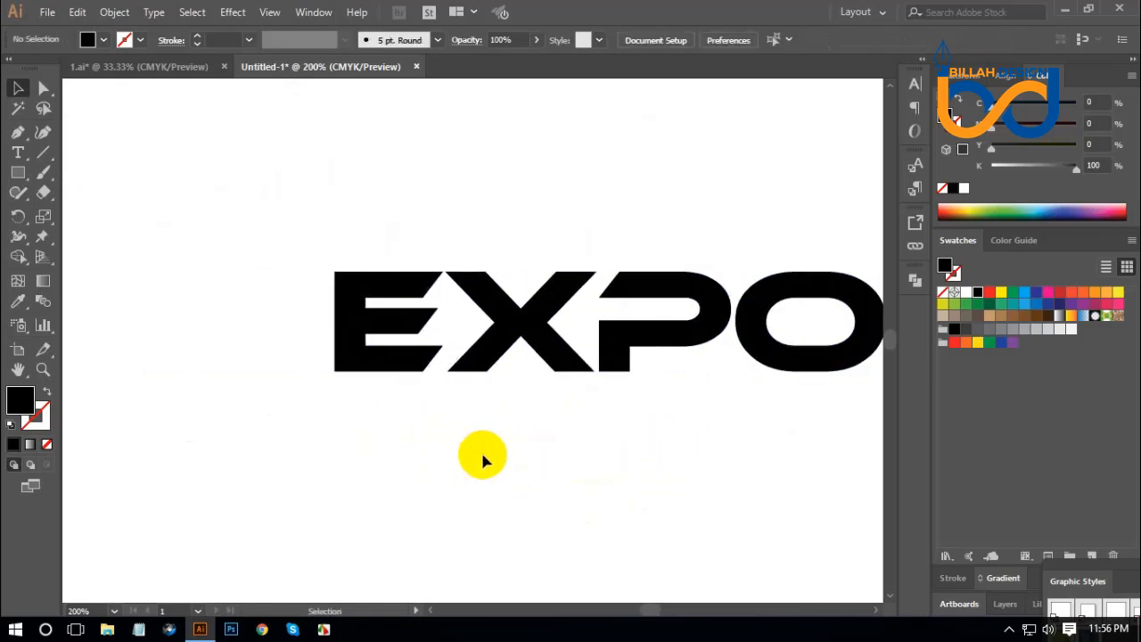
pyautogui.hotkey('ctrl', '+')
pyautogui.moveTo(287, 227); pyautogui.dragTo(344, 264)
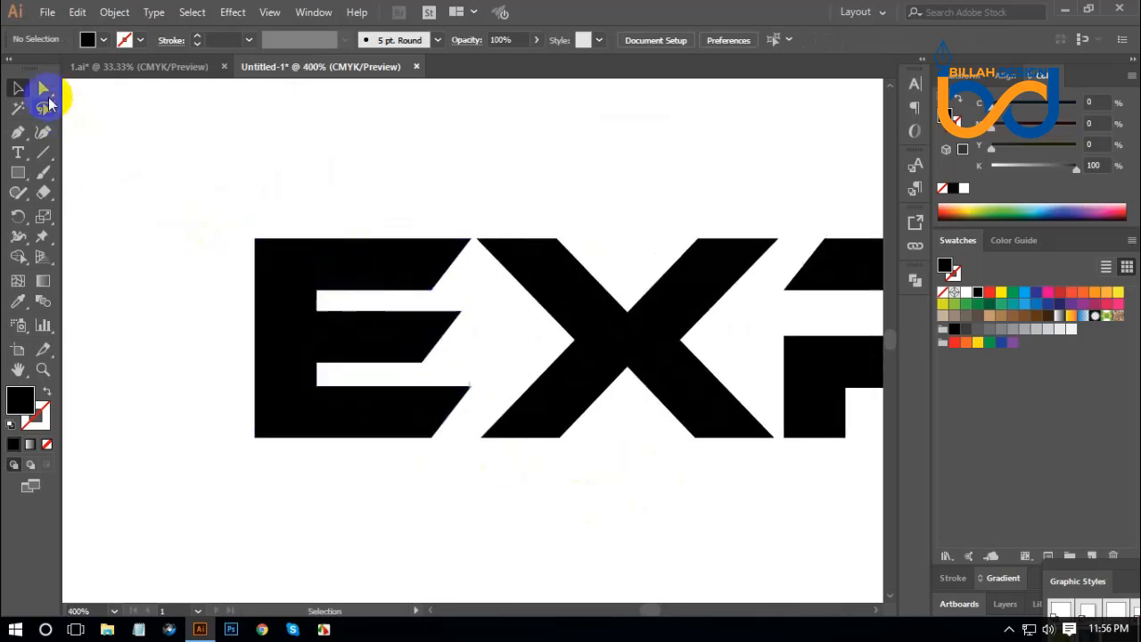
pyautogui.click(45, 91)
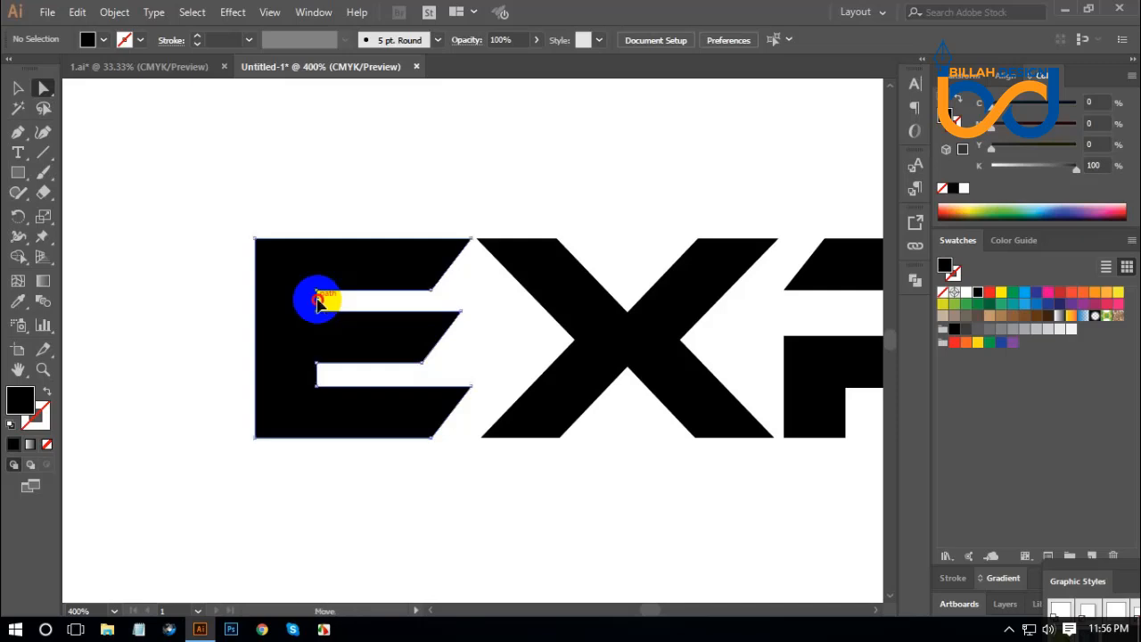
pyautogui.moveTo(318, 304); pyautogui.dragTo(204, 303)
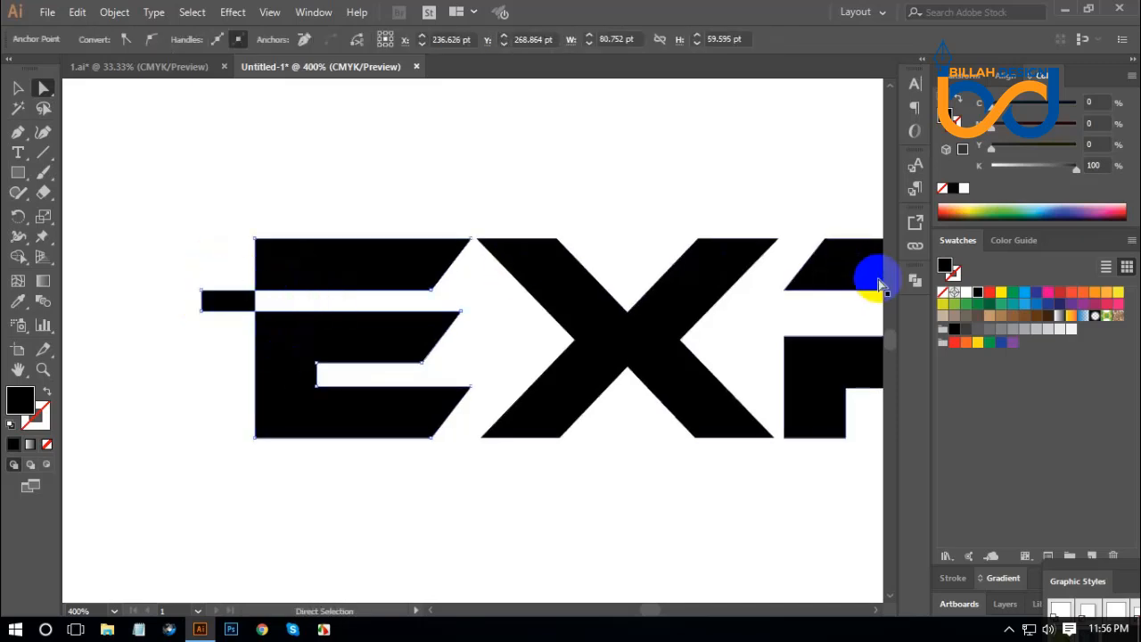
# Divide the first E with Pathfinder and delete the small leftover block outside its stem.
pyautogui.click(913, 284)
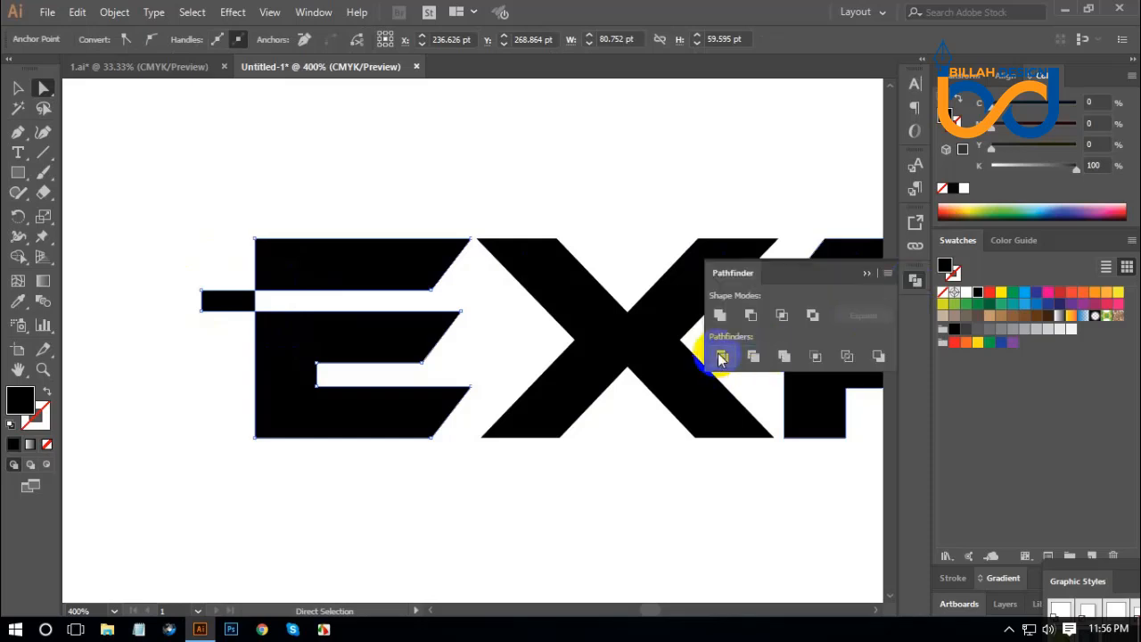
pyautogui.click(723, 356)
pyautogui.click(917, 282)
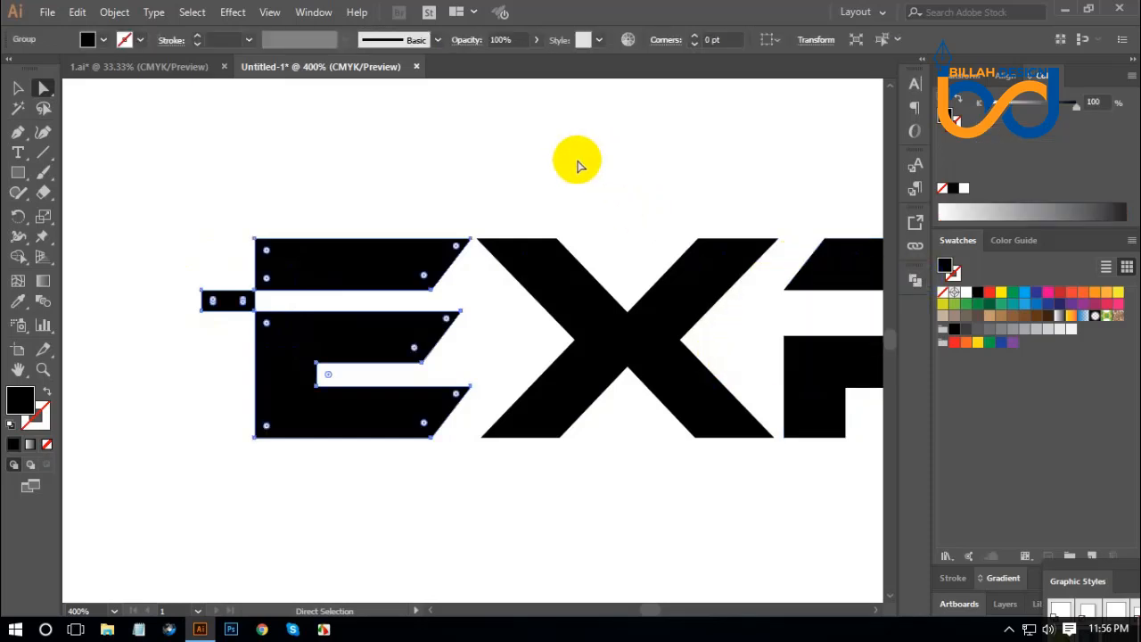
pyautogui.click(571, 169)
pyautogui.moveTo(185, 278); pyautogui.dragTo(180, 267)
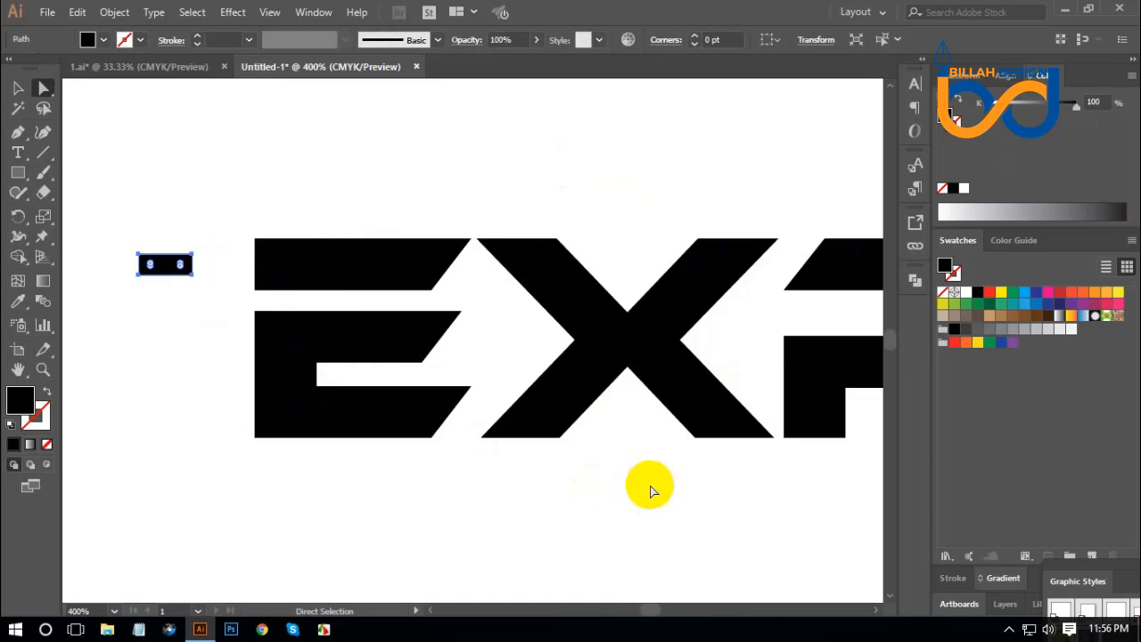
pyautogui.press('Delete')
# Draw a rectangle over the X's upper-left arm and stretch its lower edge to the lower-right foot, forming a diagonal about 89 pt wide.
pyautogui.press('space')
pyautogui.moveTo(754, 518); pyautogui.dragTo(497, 504)
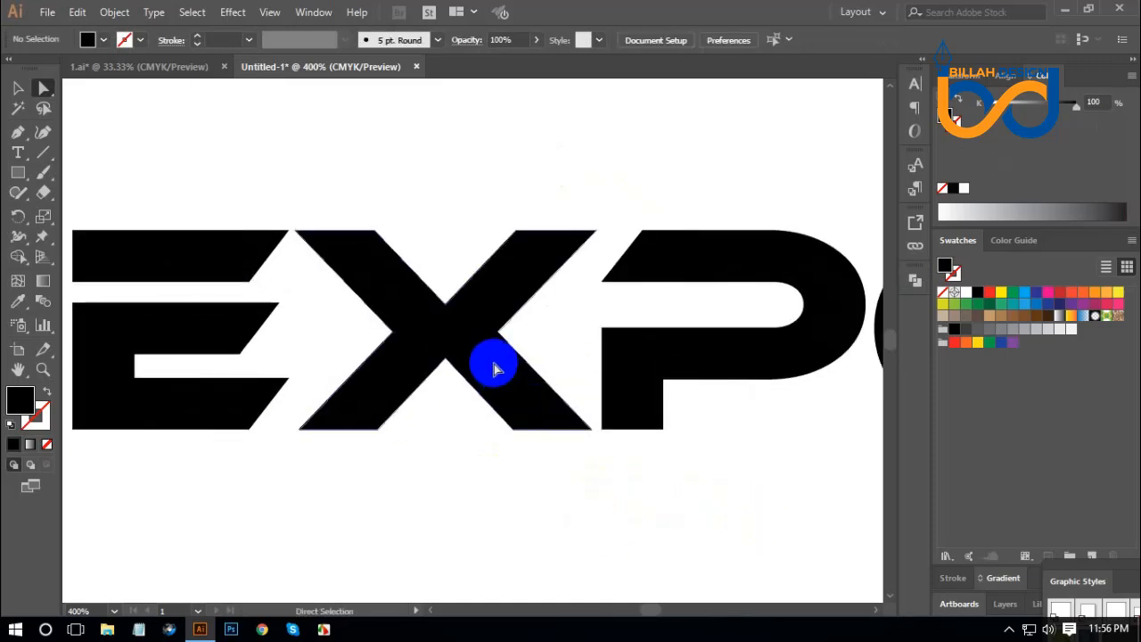
pyautogui.click(474, 334)
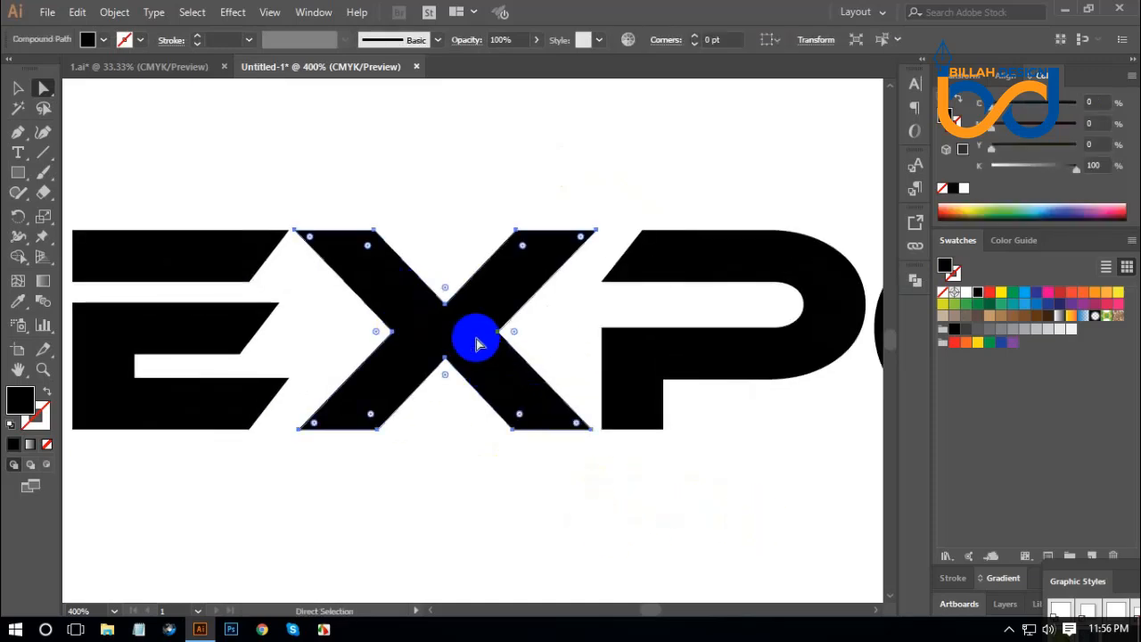
pyautogui.click(480, 464)
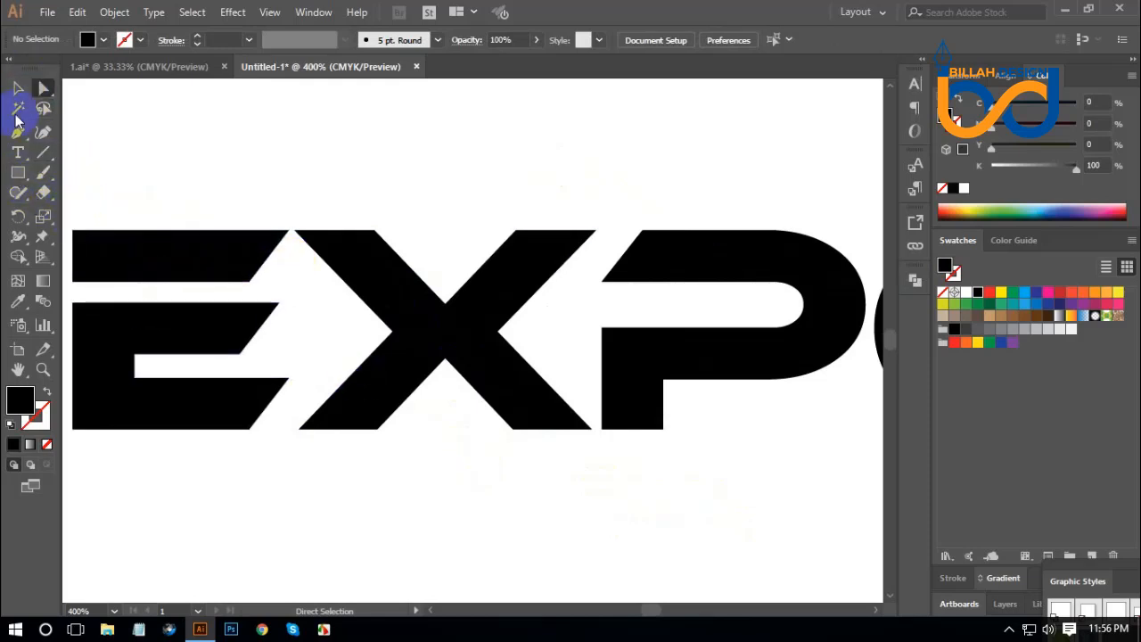
pyautogui.click(17, 175)
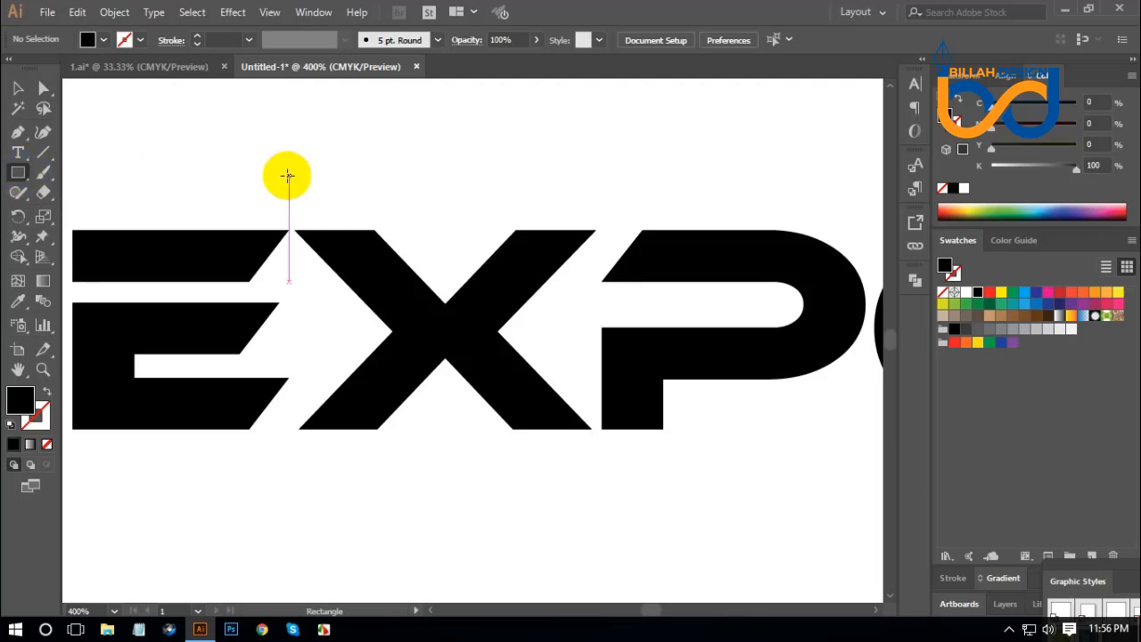
pyautogui.moveTo(296, 230); pyautogui.dragTo(376, 270)
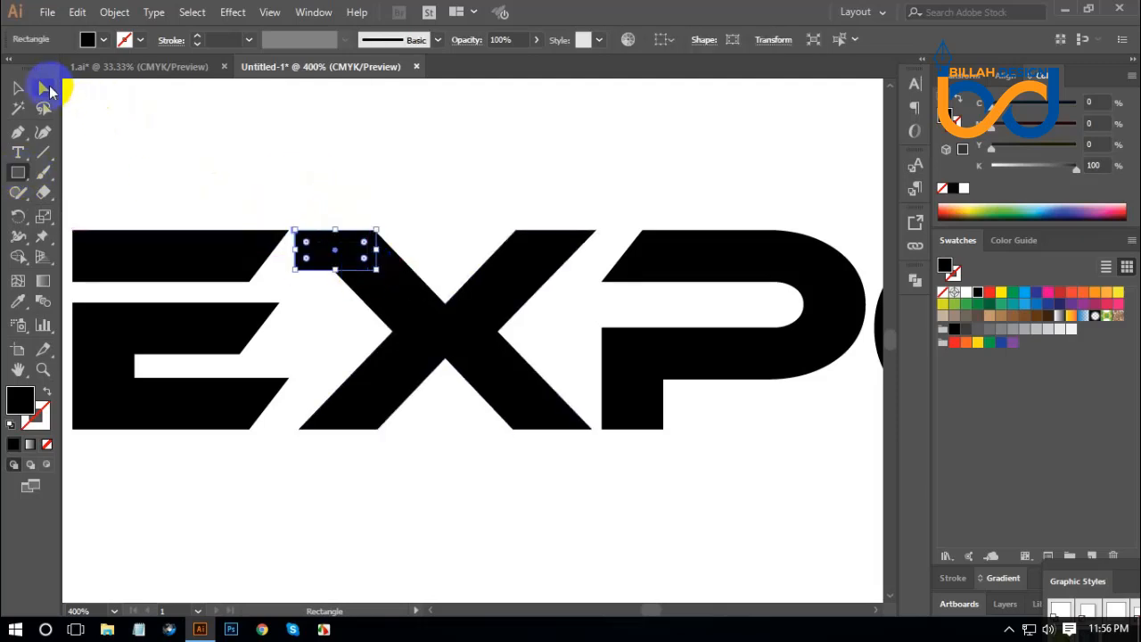
pyautogui.click(44, 88)
pyautogui.click(324, 316)
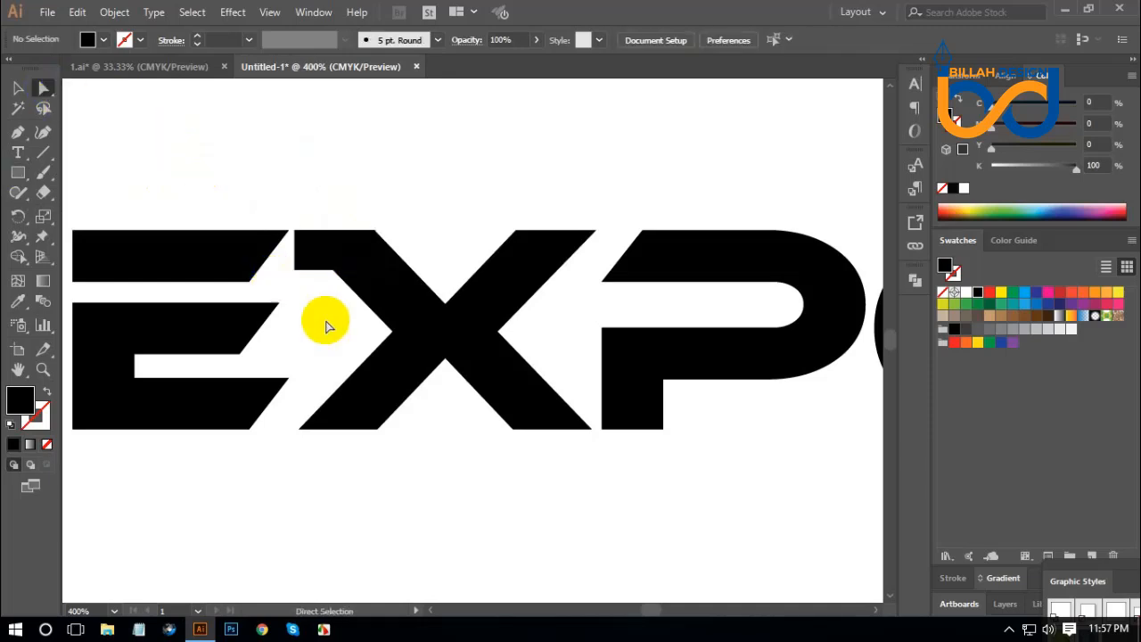
pyautogui.moveTo(324, 276); pyautogui.dragTo(537, 433)
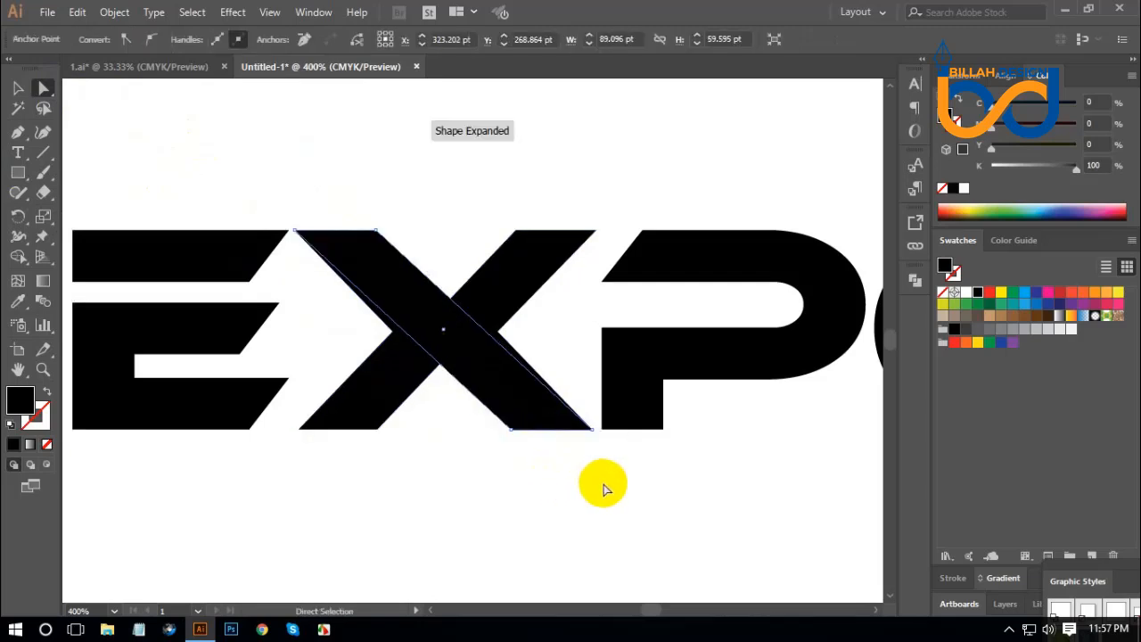
# Nudge the new diagonal's lower edge left so the stroke spans about 80 pt in width.
pyautogui.press('Left')
pyautogui.press('Left')
pyautogui.press('Left')
pyautogui.press('Left')
pyautogui.press('Left')
pyautogui.press('Left')
pyautogui.press('Left')
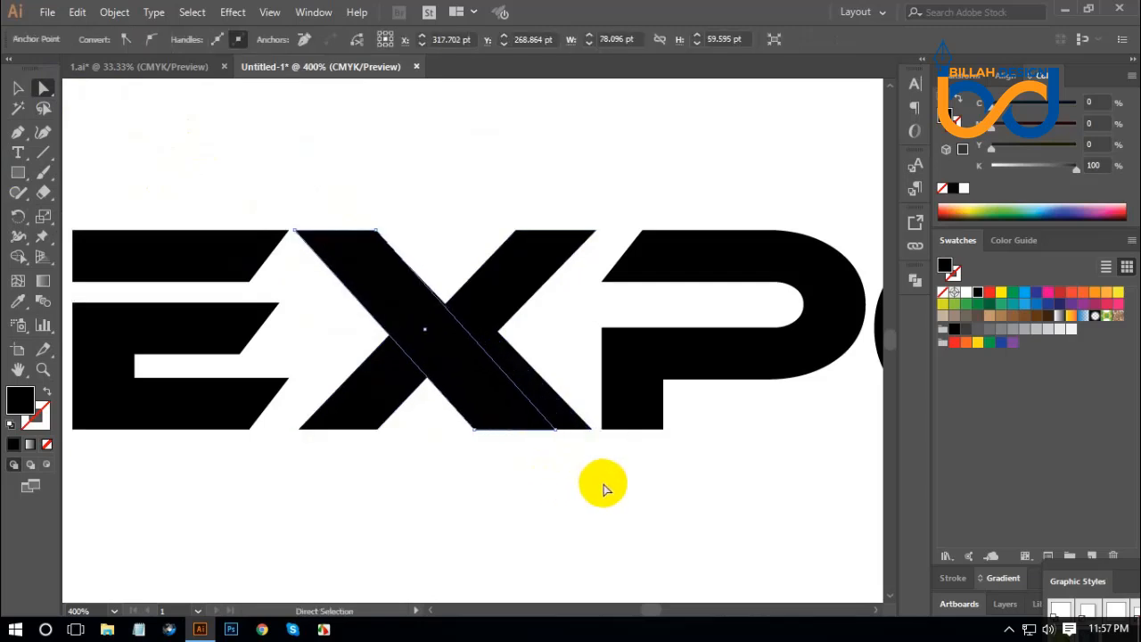
pyautogui.press('Left')
pyautogui.press('Left')
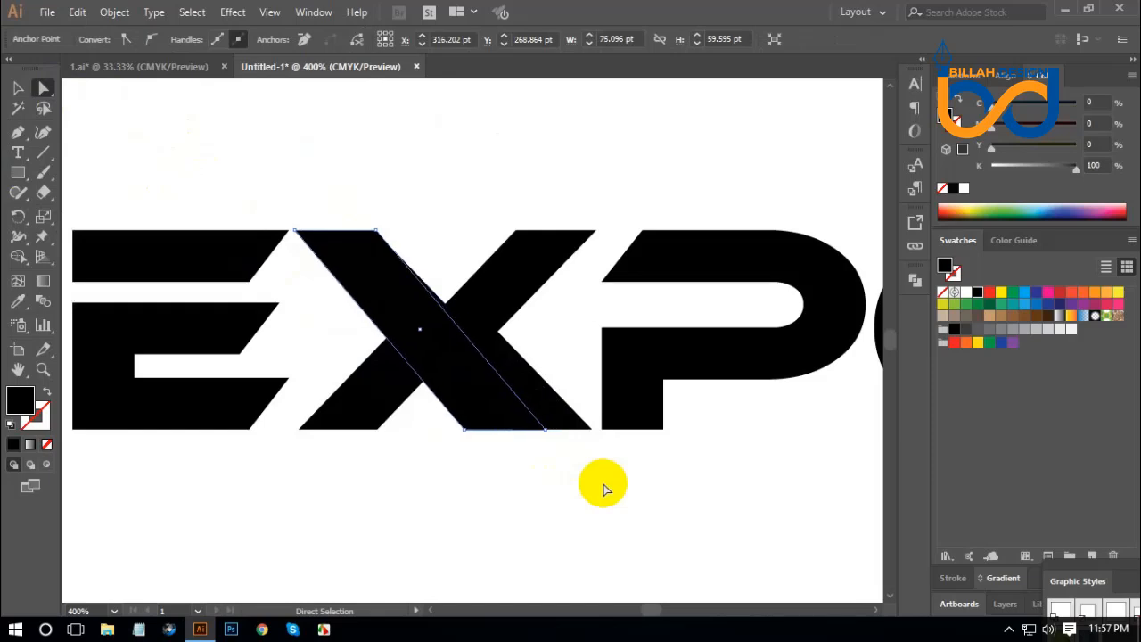
pyautogui.press('Left')
pyautogui.press('Left')
pyautogui.press('Left')
pyautogui.press('Left')
pyautogui.press('Left')
pyautogui.press('Left')
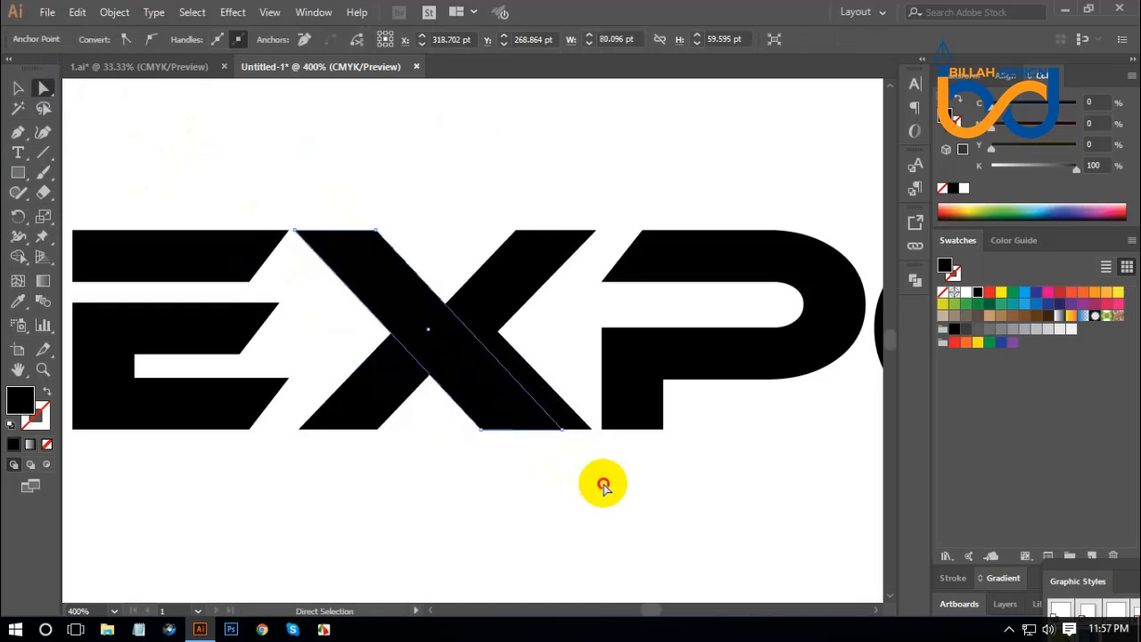
# Move the original X away from the new diagonal stroke and delete it.
pyautogui.click(499, 319)
pyautogui.moveTo(514, 333); pyautogui.dragTo(724, 466)
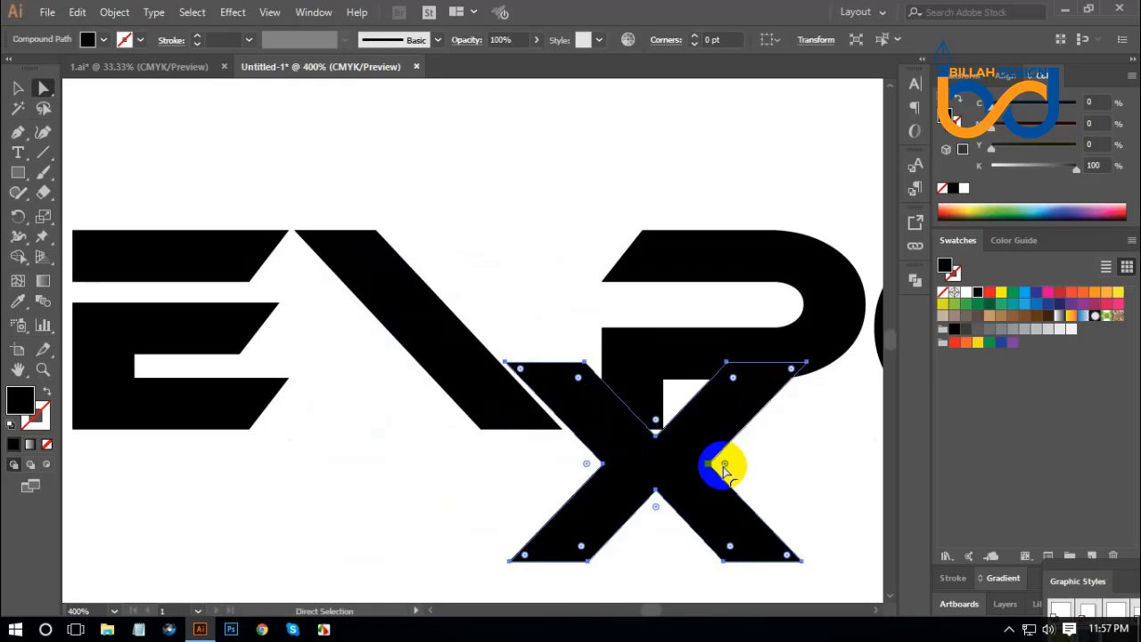
pyautogui.press('Delete')
# Reflect a copy of the diagonal stroke across the vertical axis to build a narrower X.
pyautogui.click(422, 335)
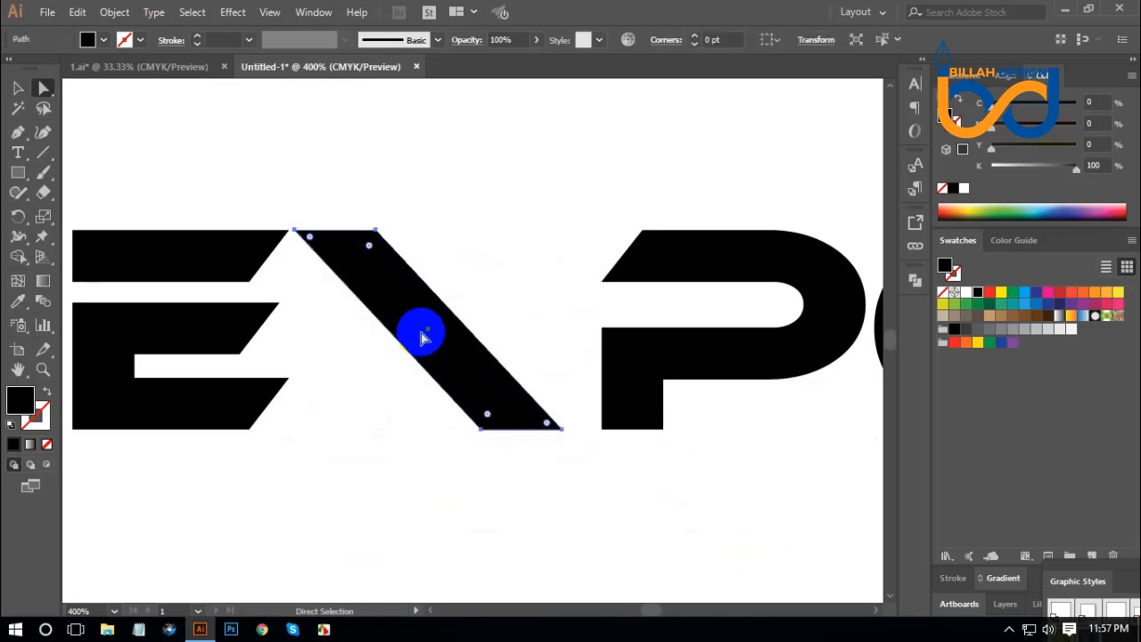
pyautogui.rightClick(424, 323)
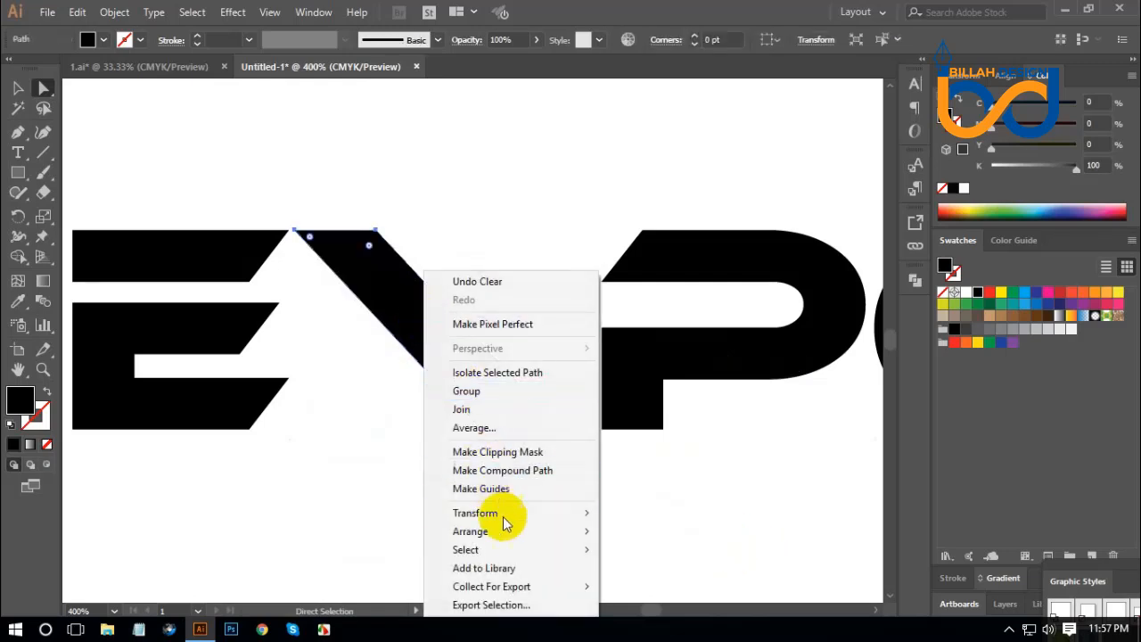
pyautogui.moveTo(542, 518)
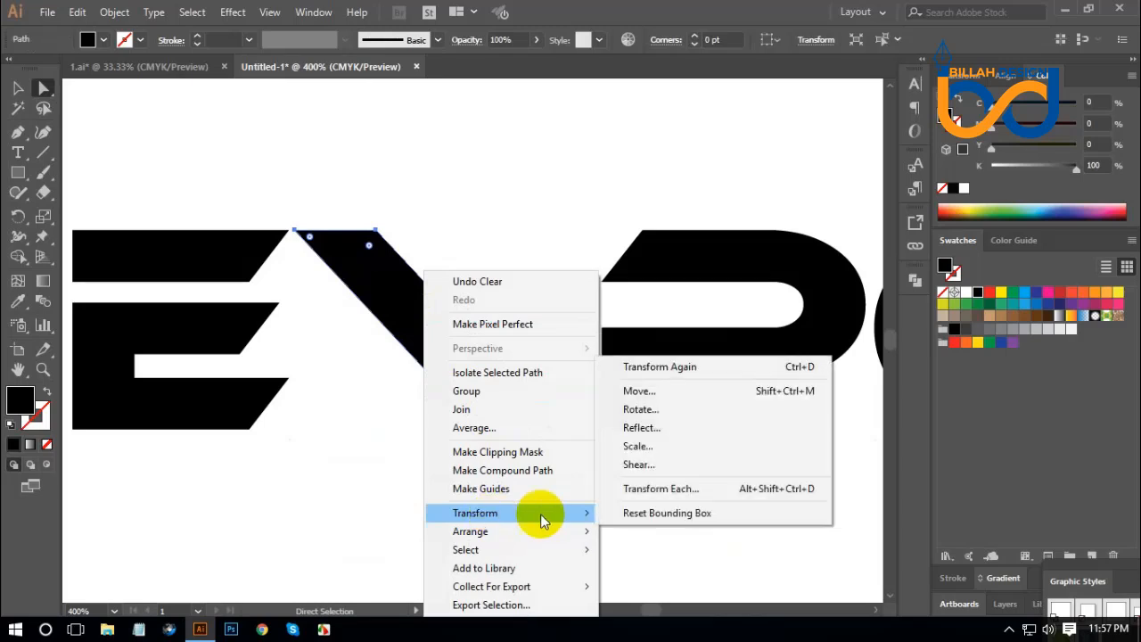
pyautogui.click(645, 431)
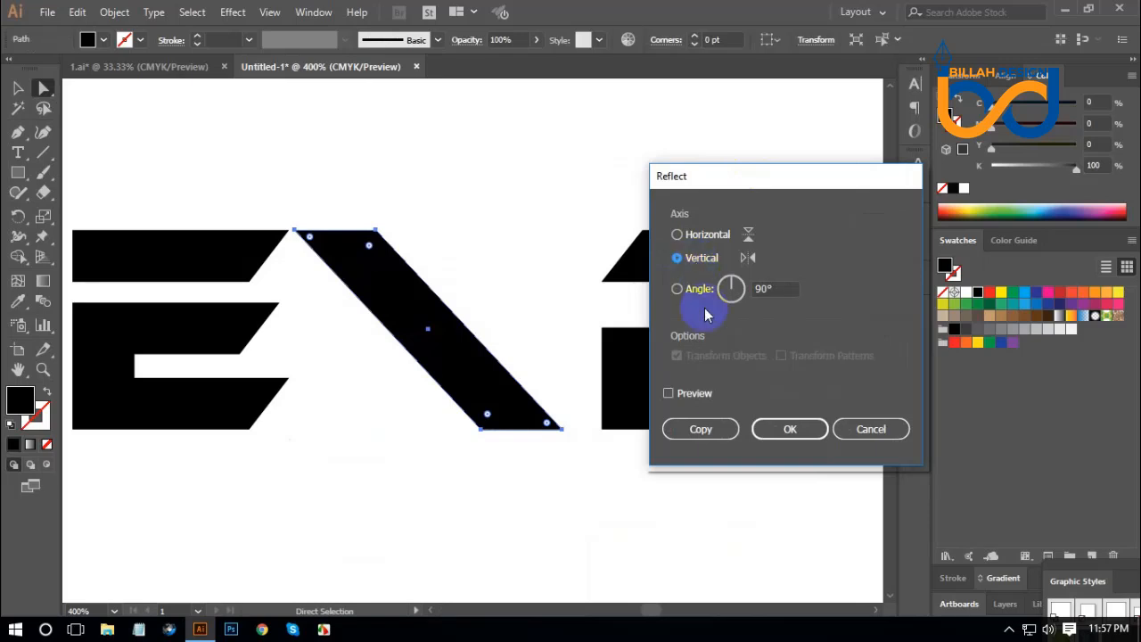
pyautogui.click(722, 434)
pyautogui.click(660, 510)
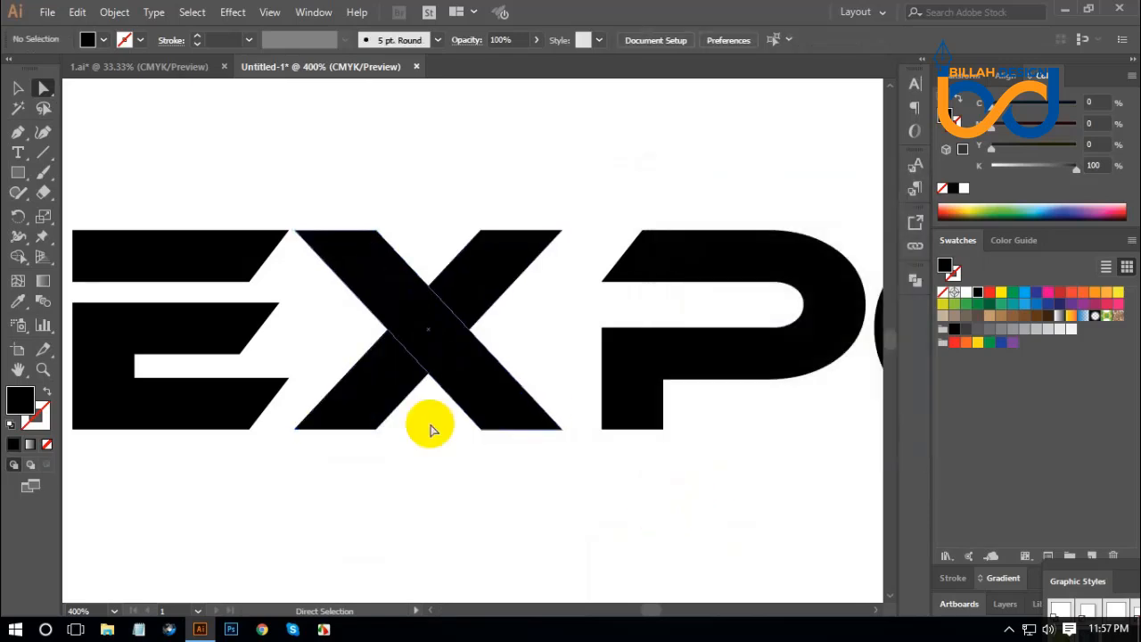
# Offset the path of the X's rising diagonal stroke by 5 pt with Miter joins.
pyautogui.hscroll(-5, 531, 499)
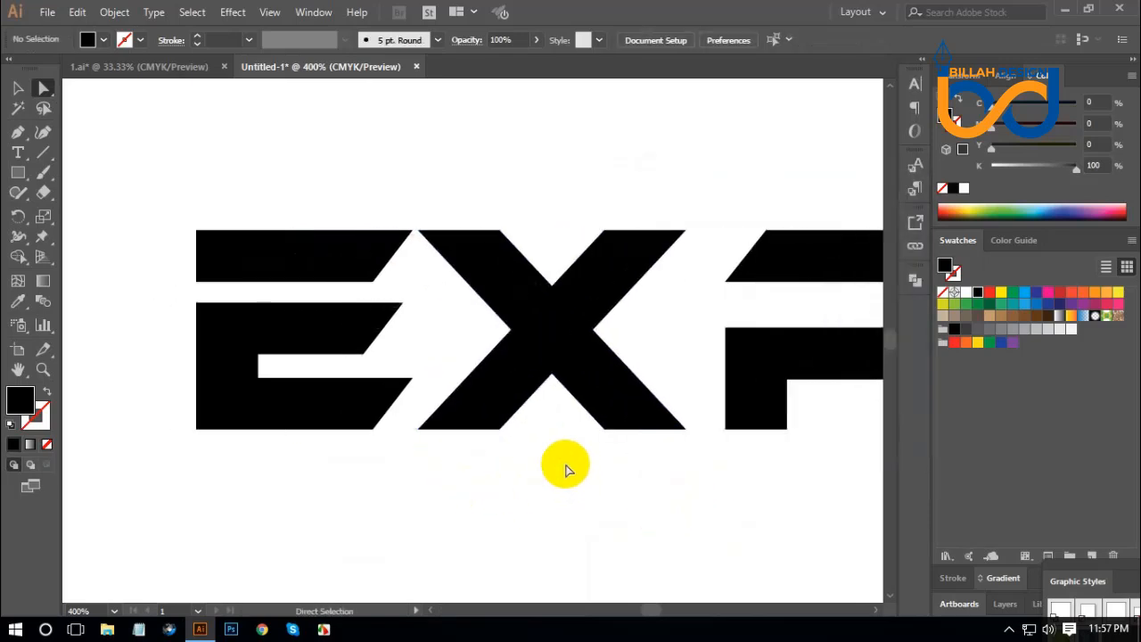
pyautogui.click(599, 296)
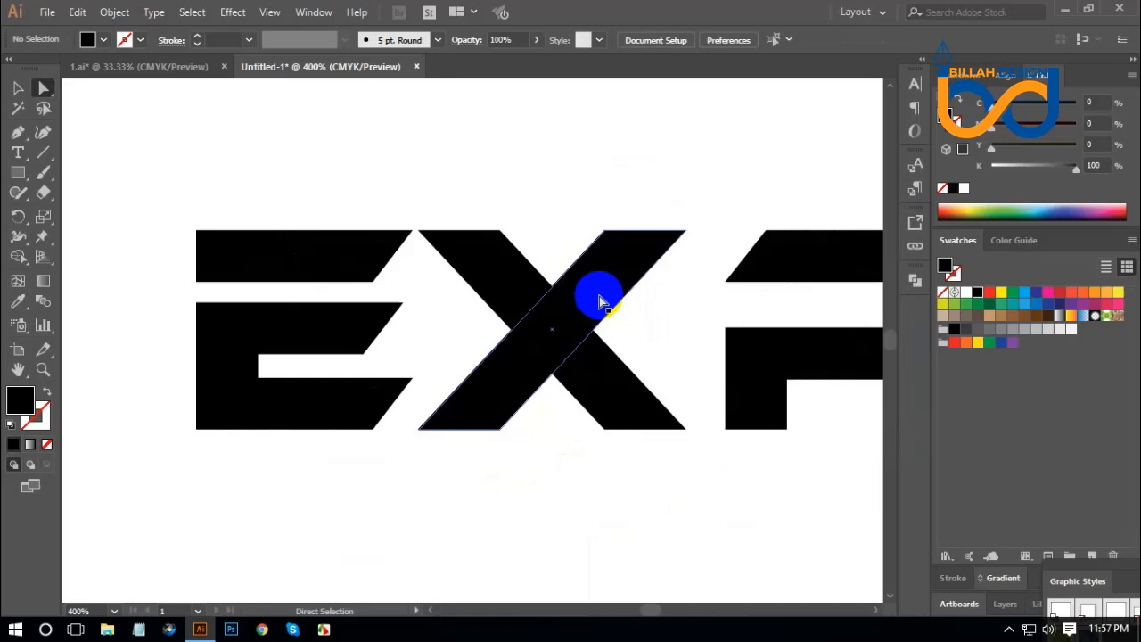
pyautogui.click(107, 11)
pyautogui.moveTo(201, 372)
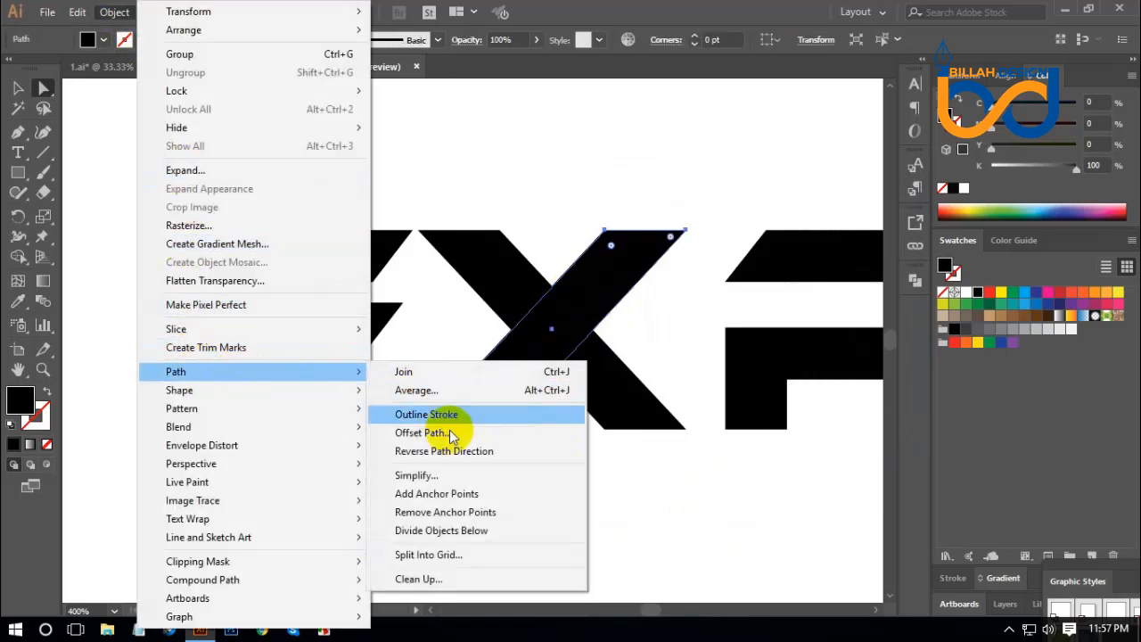
pyautogui.click(453, 434)
pyautogui.moveTo(731, 393); pyautogui.dragTo(861, 359)
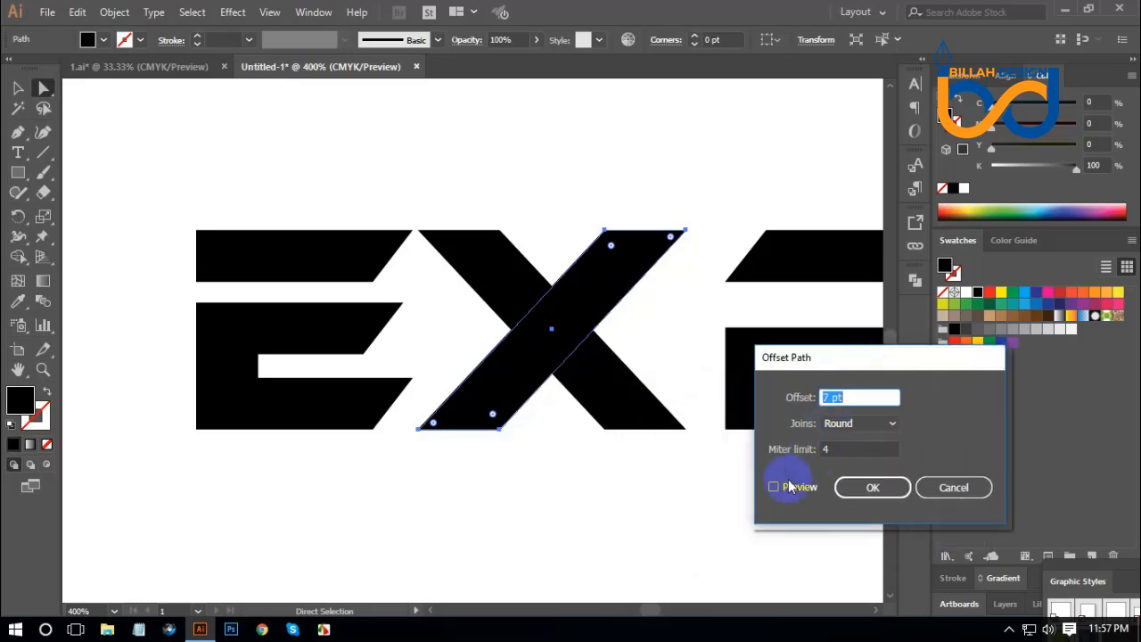
pyautogui.click(775, 487)
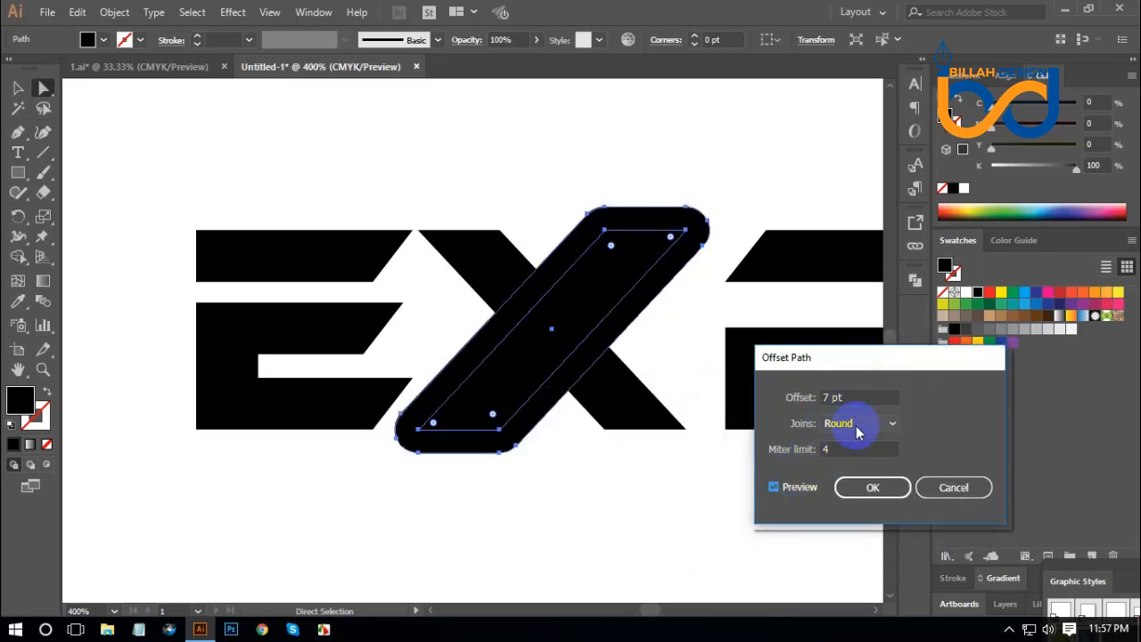
pyautogui.click(856, 425)
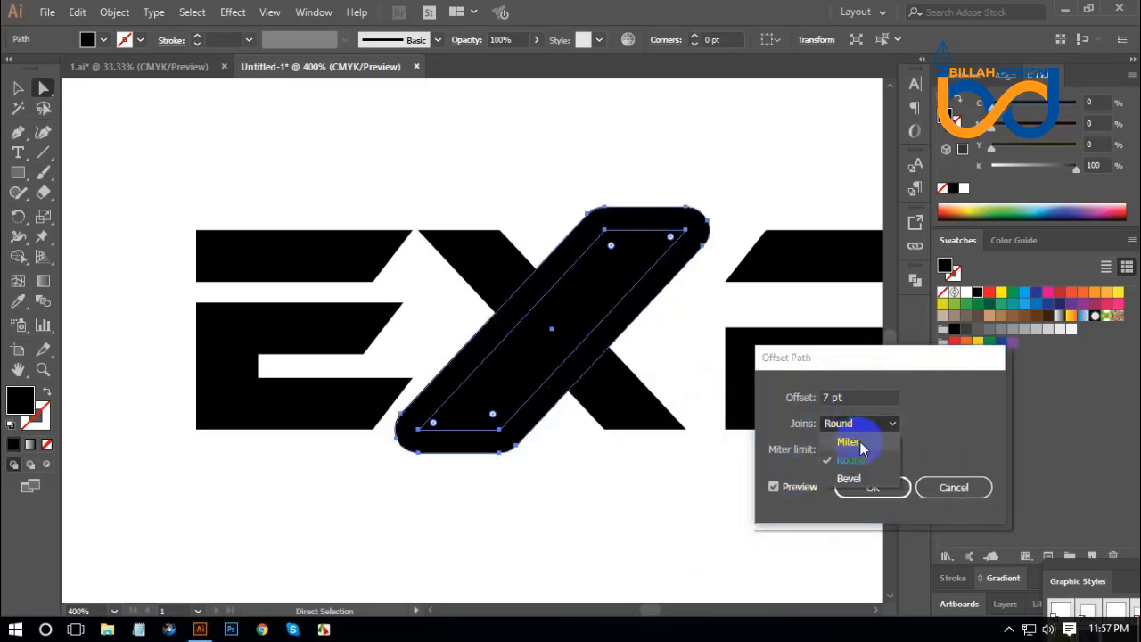
pyautogui.click(851, 442)
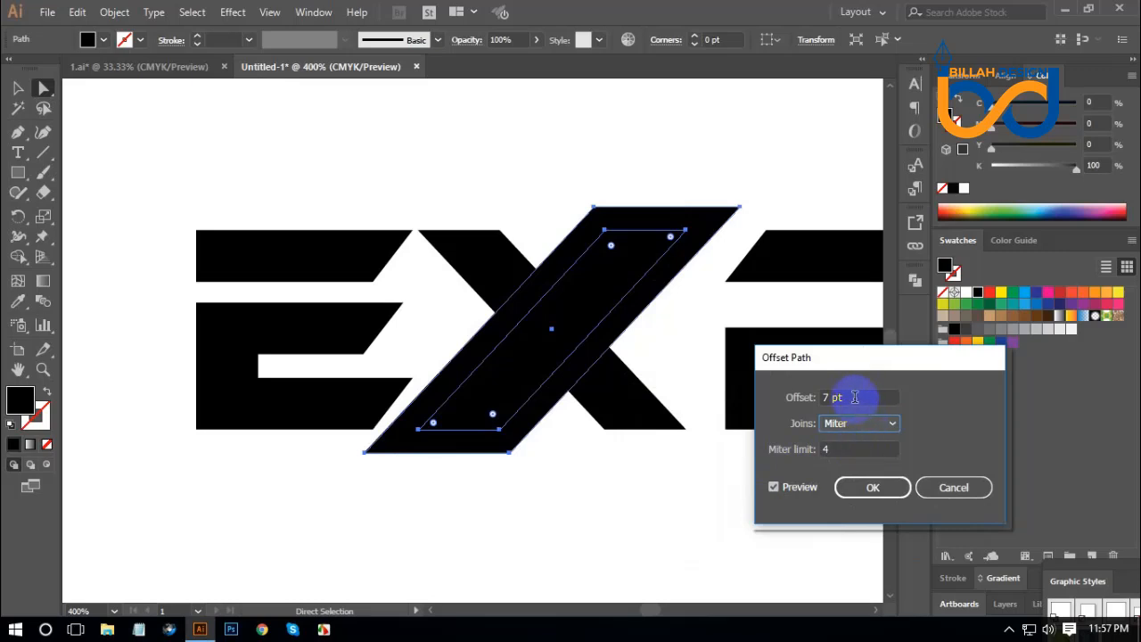
pyautogui.press('Down')
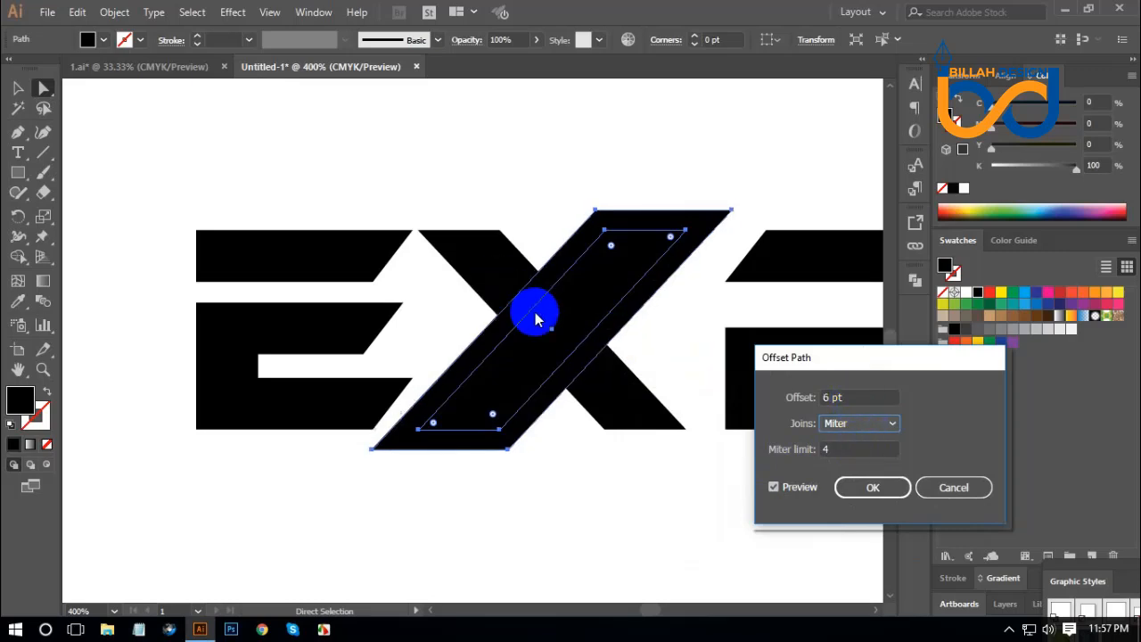
pyautogui.press('Down')
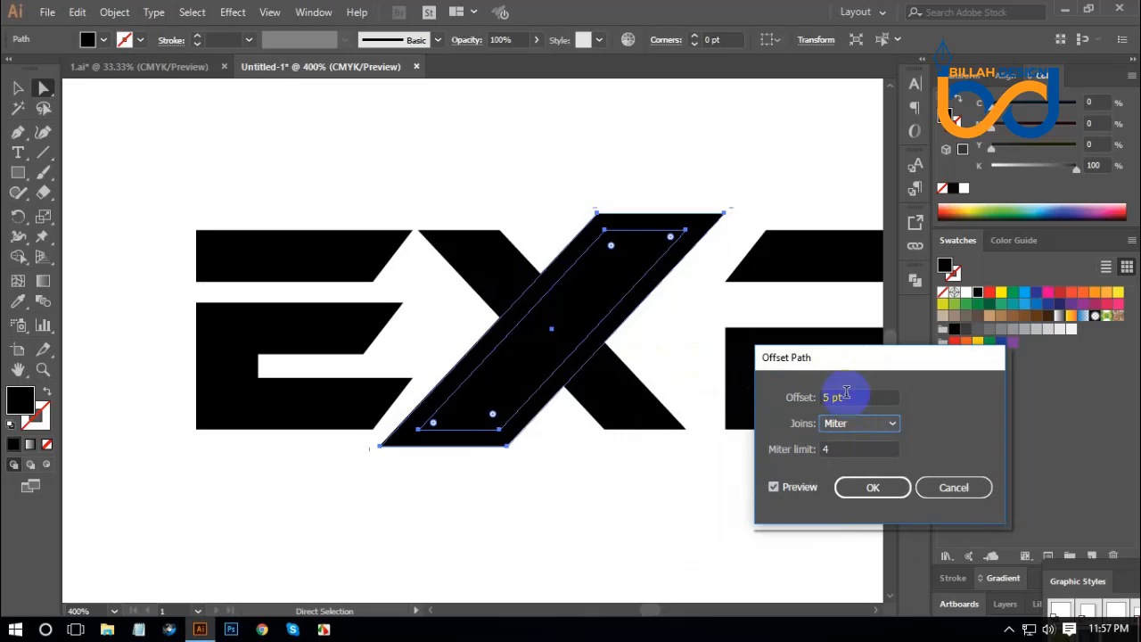
pyautogui.click(872, 490)
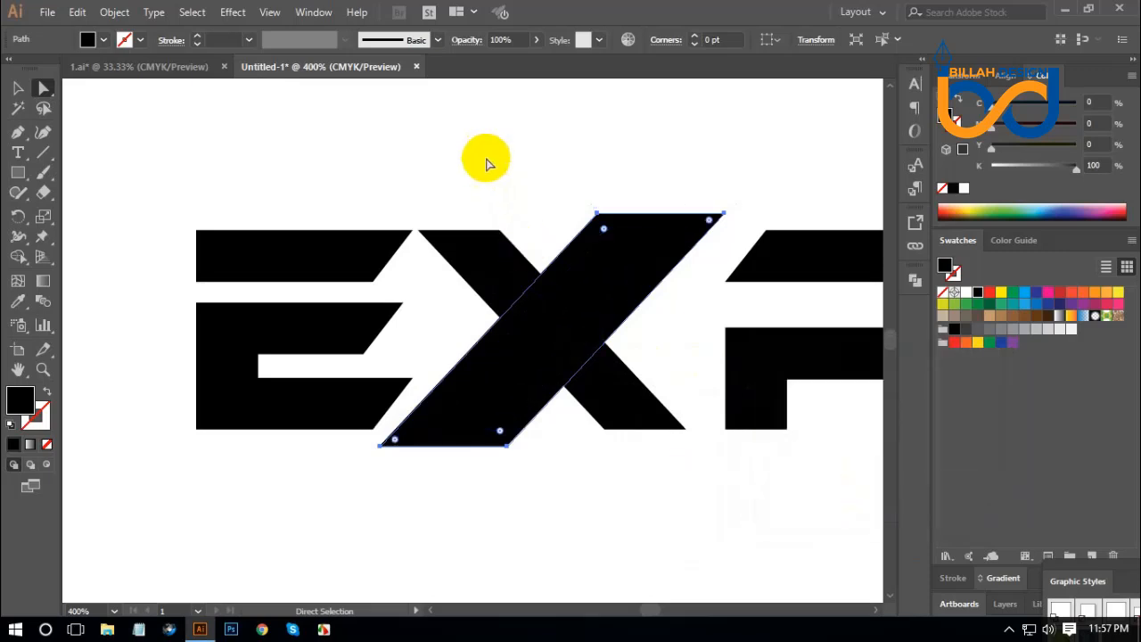
# Cut a gap through the X's falling stroke along the offset outline with Shape Builder, and remove the leftover offset shape.
pyautogui.moveTo(485, 159); pyautogui.dragTo(656, 521)
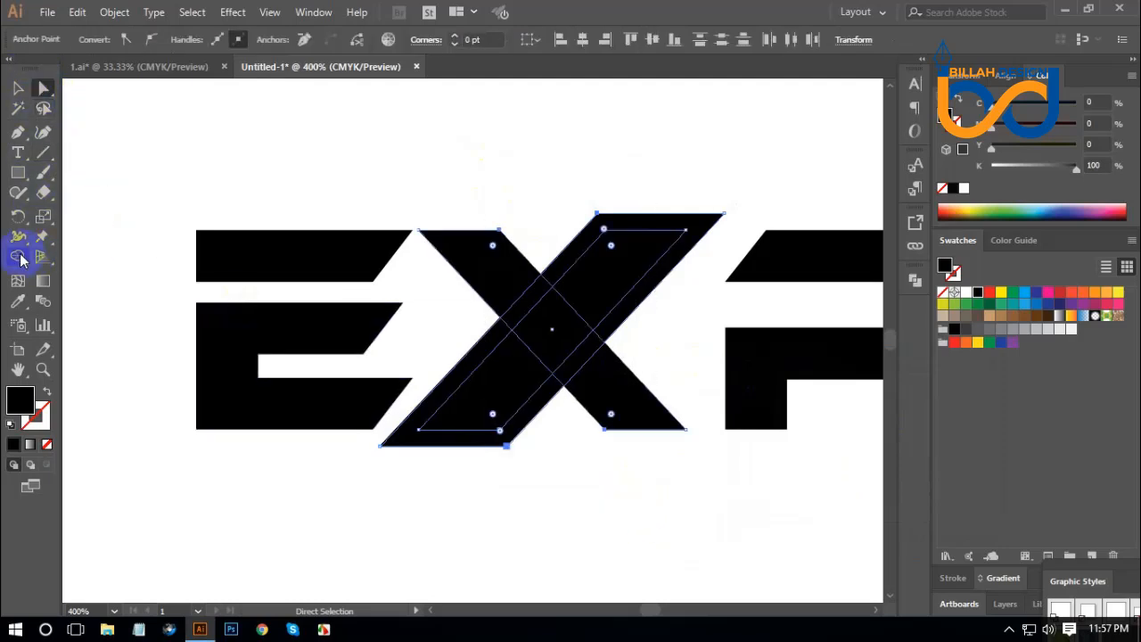
pyautogui.click(19, 257)
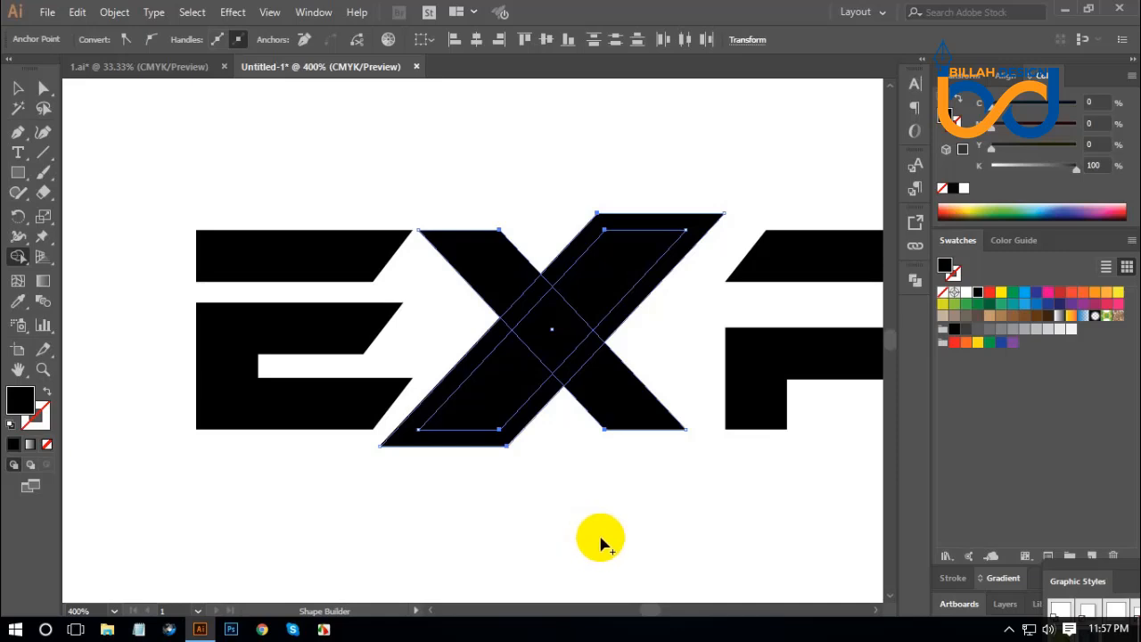
pyautogui.click(531, 307)
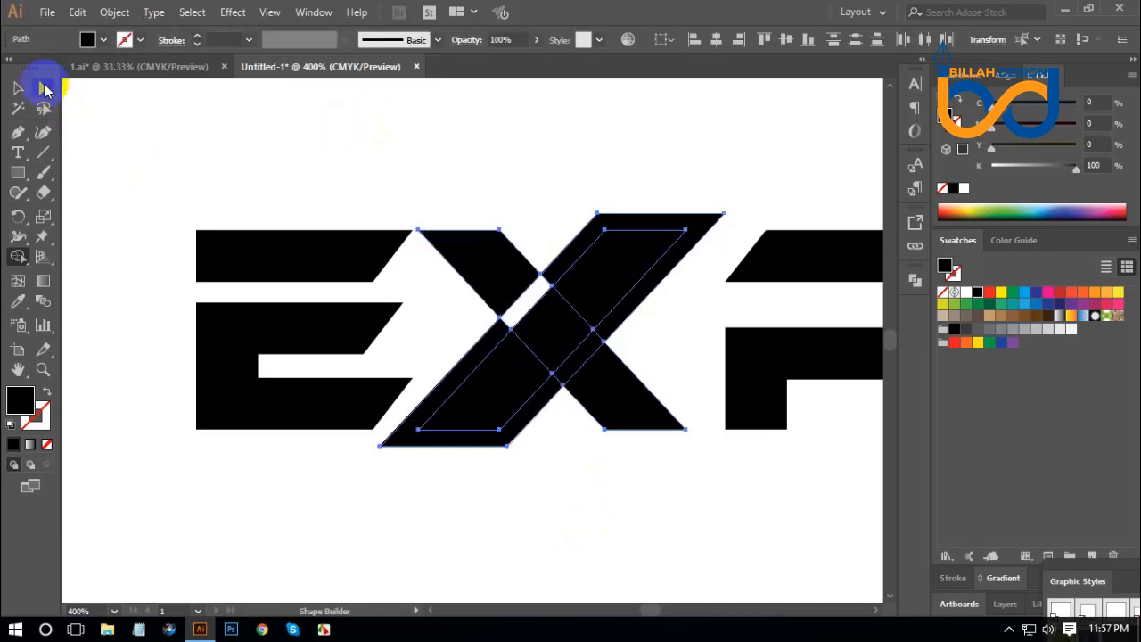
pyautogui.click(44, 87)
pyautogui.click(357, 148)
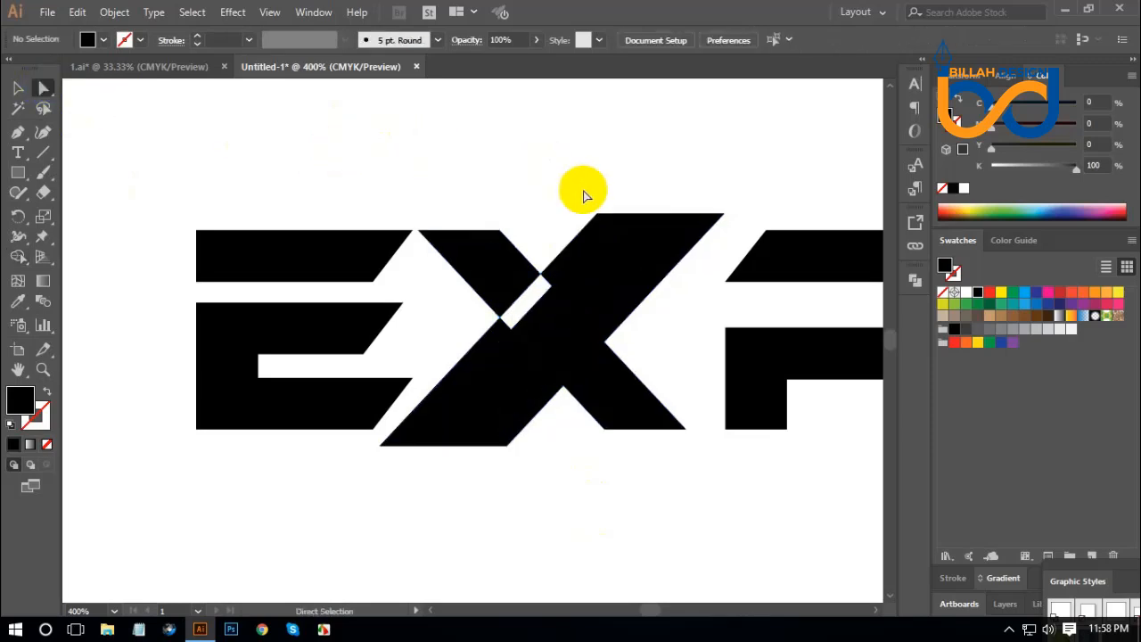
pyautogui.moveTo(589, 234)
pyautogui.mouseDown()
pyautogui.moveTo(446, 122)
pyautogui.moveTo(561, 173)
pyautogui.moveTo(520, 403)
pyautogui.mouseUp()
pyautogui.hotkey('ctrl', 'z')
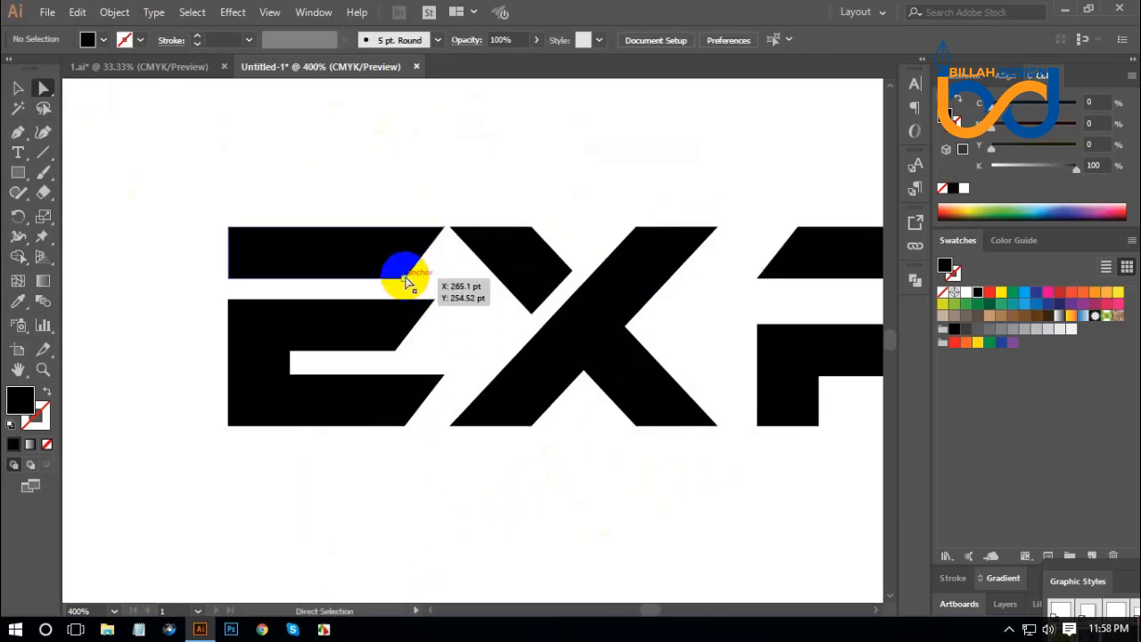
# Extend the slanted end of the E's top bar horizontally until it overlaps the X's detached upper-left arm.
pyautogui.moveTo(406, 280); pyautogui.dragTo(527, 278)
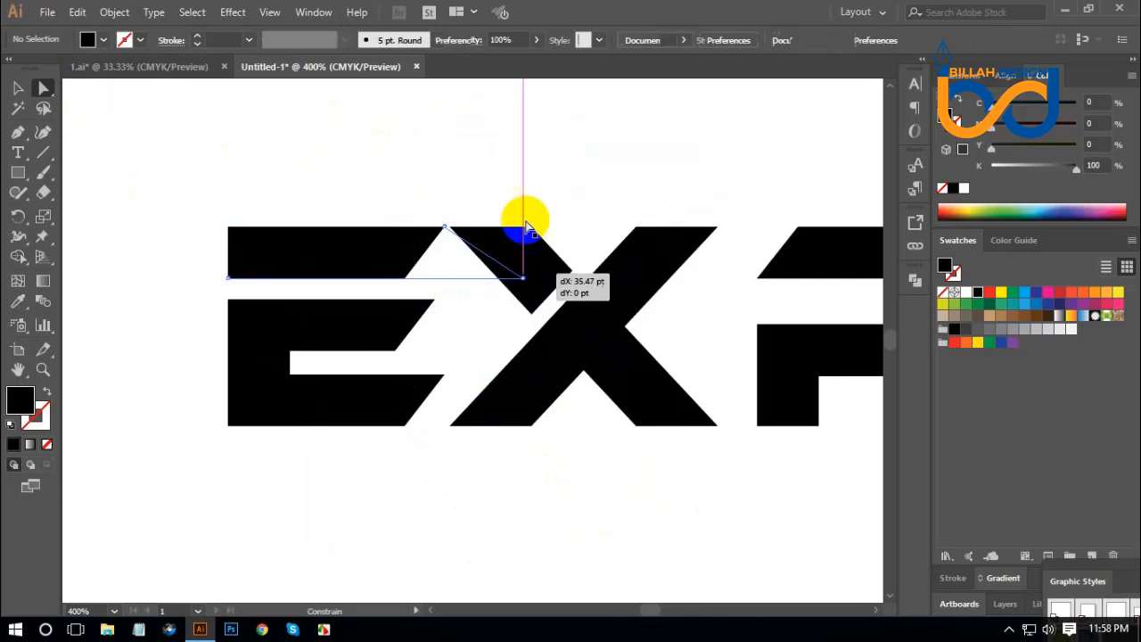
pyautogui.click(443, 228)
pyautogui.click(484, 166)
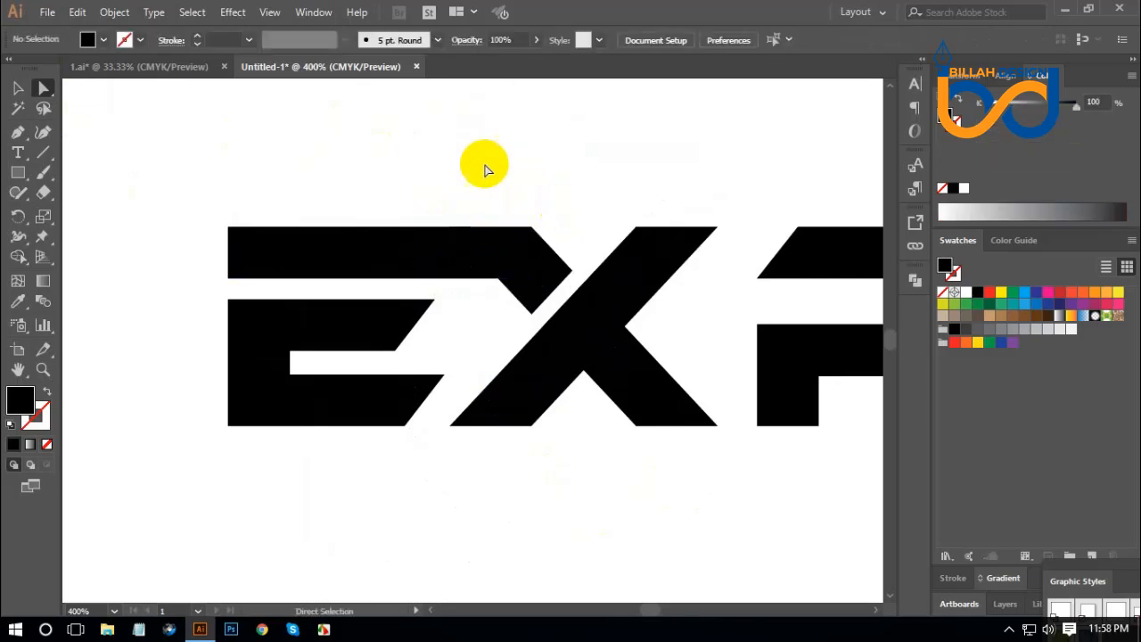
# Unite the E's extended top bar with the X's detached upper-left arm into one shape.
pyautogui.press('space')
pyautogui.moveTo(657, 502); pyautogui.dragTo(634, 497)
pyautogui.moveTo(498, 144); pyautogui.dragTo(434, 247)
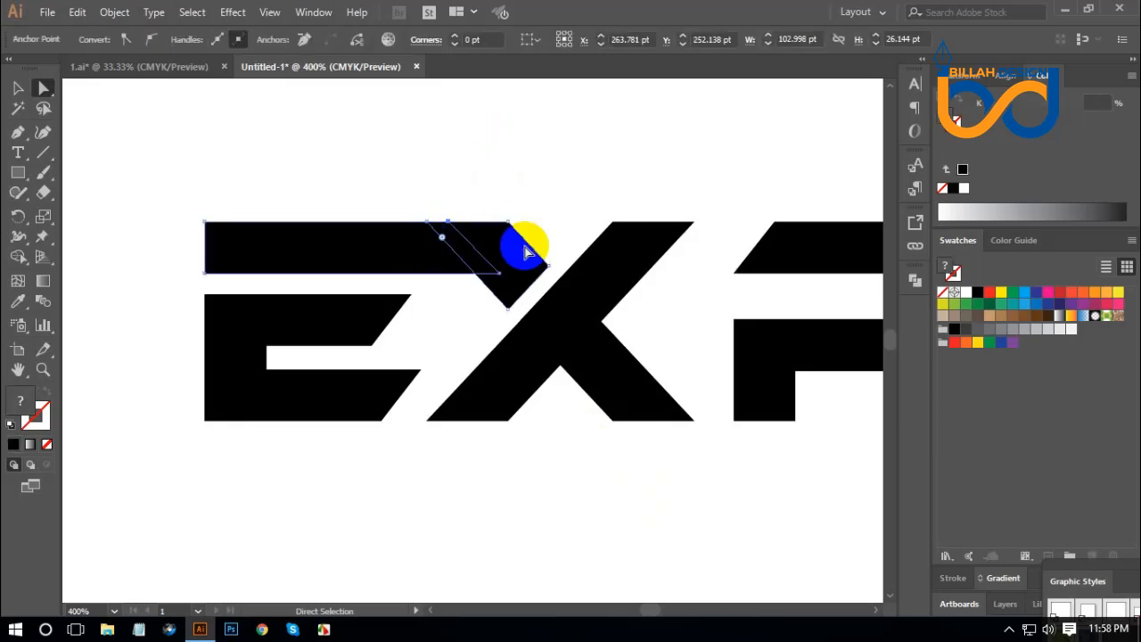
pyautogui.click(914, 285)
pyautogui.click(720, 321)
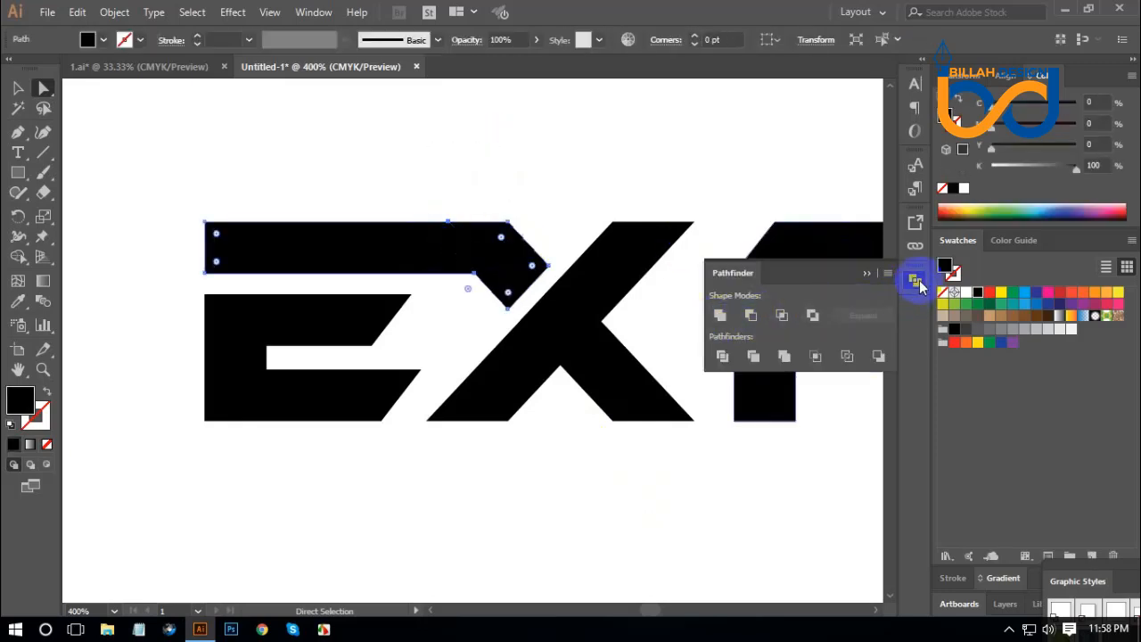
pyautogui.click(918, 283)
pyautogui.click(696, 503)
# Unite the X's rising diagonal stroke with its lower-right leg into one shape.
pyautogui.press('space')
pyautogui.moveTo(743, 535); pyautogui.dragTo(605, 513)
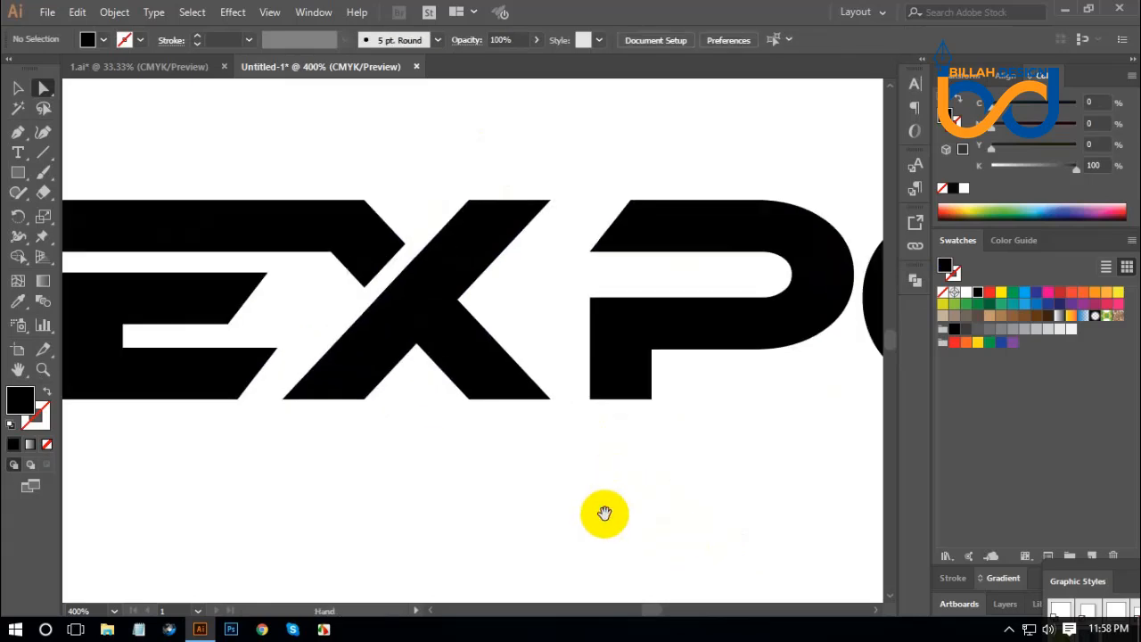
pyautogui.click(466, 344)
pyautogui.click(471, 262)
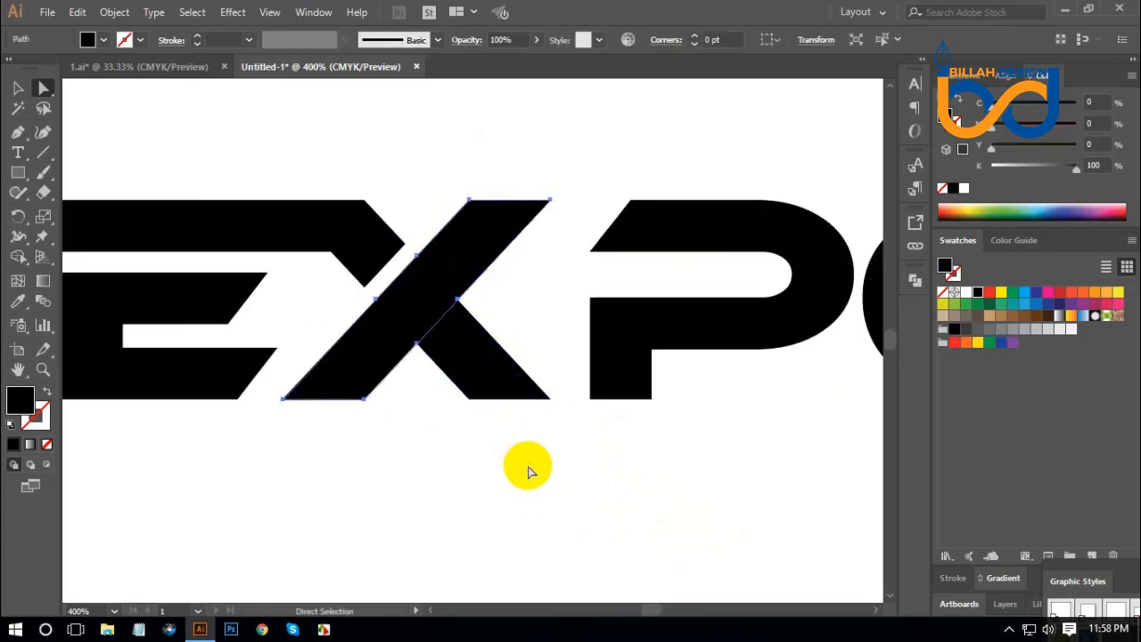
pyautogui.moveTo(537, 478); pyautogui.dragTo(392, 295)
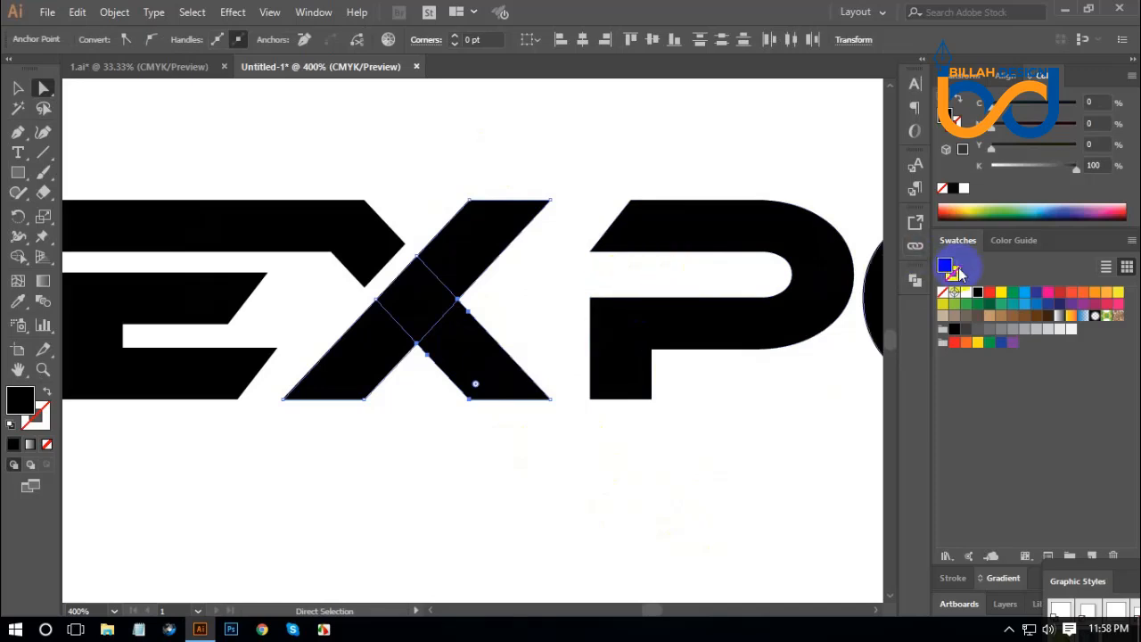
pyautogui.click(917, 282)
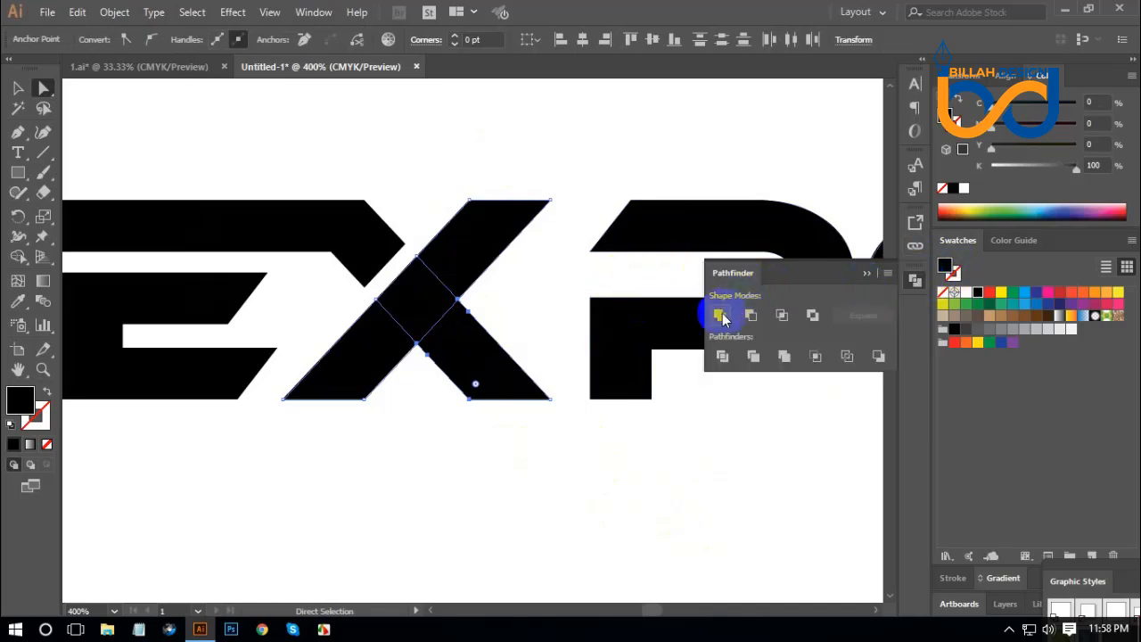
pyautogui.click(720, 316)
pyautogui.click(916, 282)
pyautogui.click(797, 435)
# Move the P horizontally about 7.5 pt left, closer to the X.
pyautogui.moveTo(823, 419); pyautogui.dragTo(640, 430)
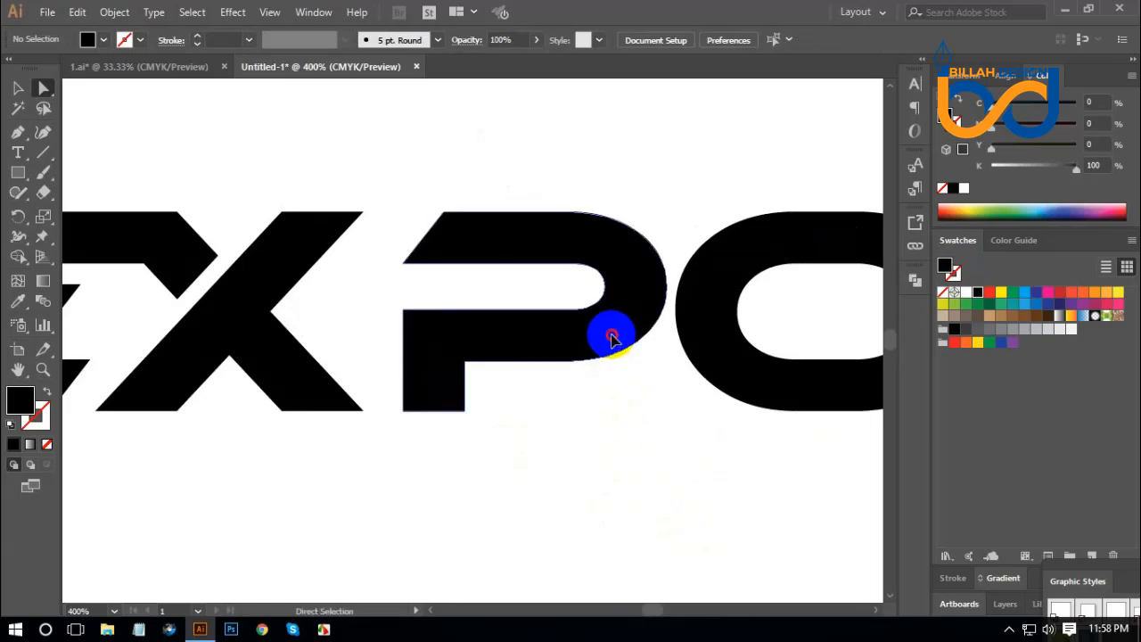
pyautogui.moveTo(612, 335); pyautogui.dragTo(586, 336)
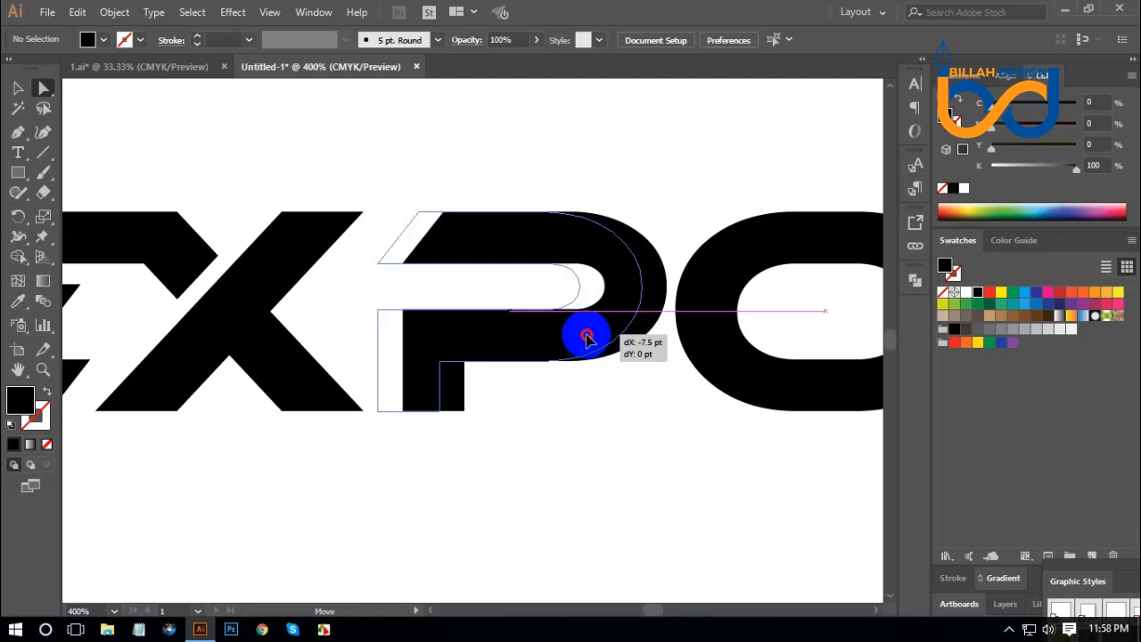
pyautogui.moveTo(586, 336); pyautogui.dragTo(586, 336)
pyautogui.click(652, 444)
# Extend the slanted end of the P's top bar about 22 pt left so it overlaps the X's upper-right arm.
pyautogui.moveTo(468, 303); pyautogui.dragTo(581, 353)
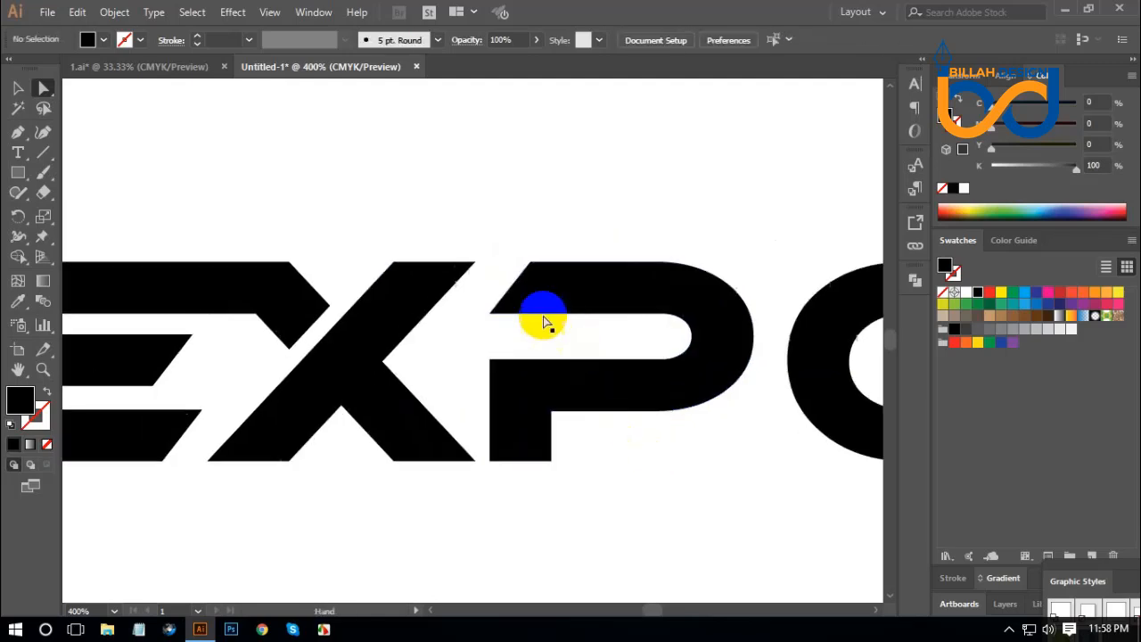
pyautogui.click(518, 285)
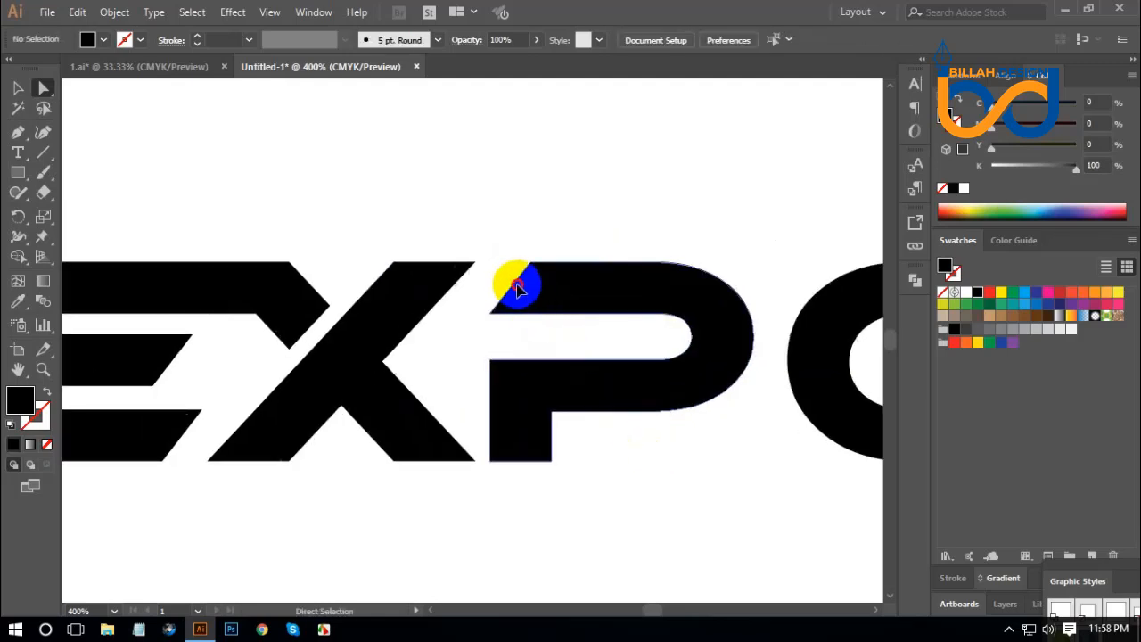
pyautogui.click(504, 276)
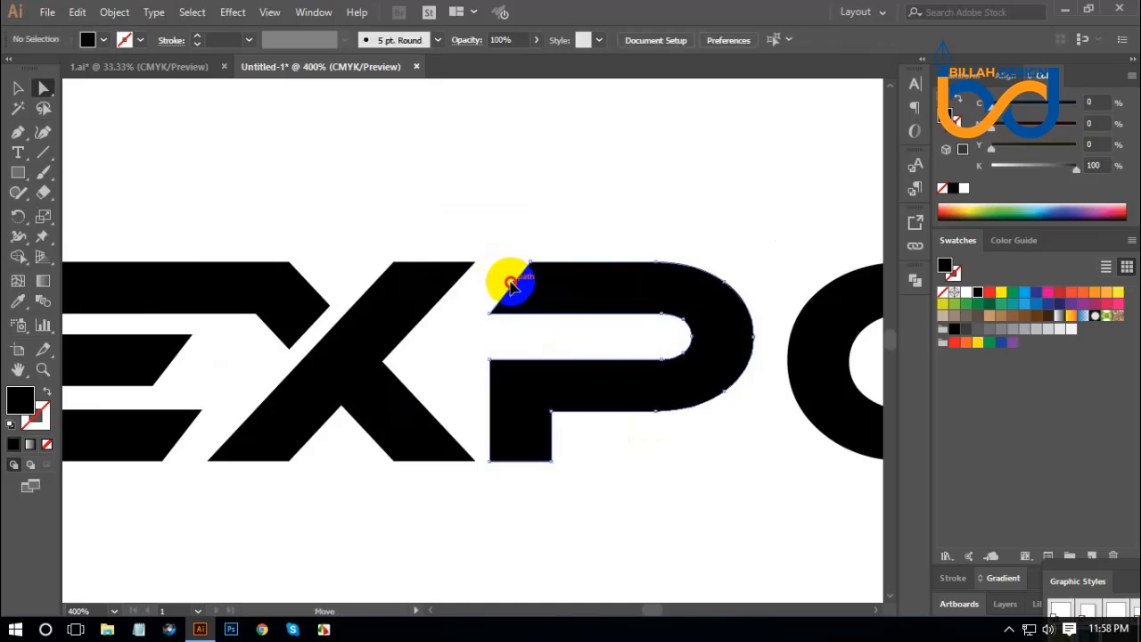
pyautogui.moveTo(511, 284); pyautogui.dragTo(440, 280)
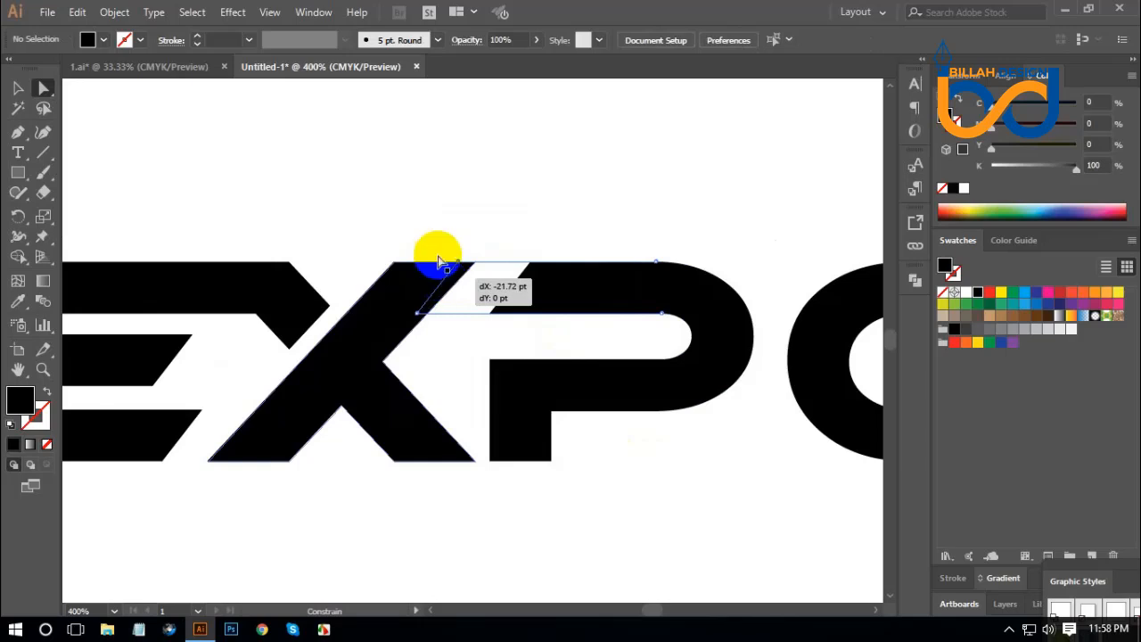
# Unite the X and the P into one connected shape.
pyautogui.moveTo(405, 202); pyautogui.dragTo(565, 298)
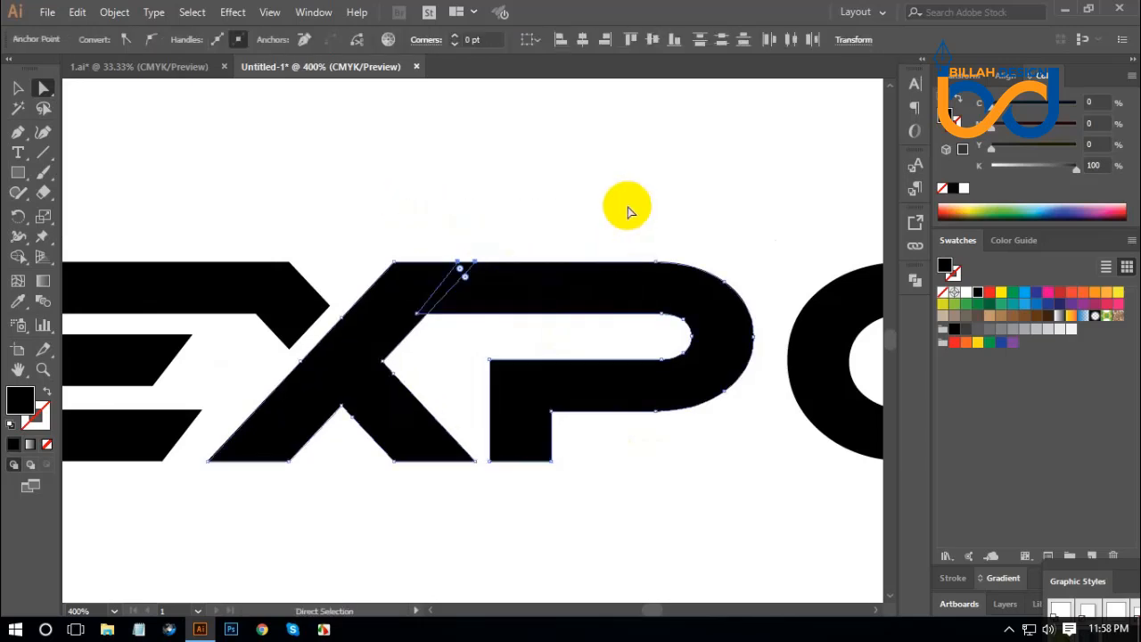
pyautogui.click(916, 280)
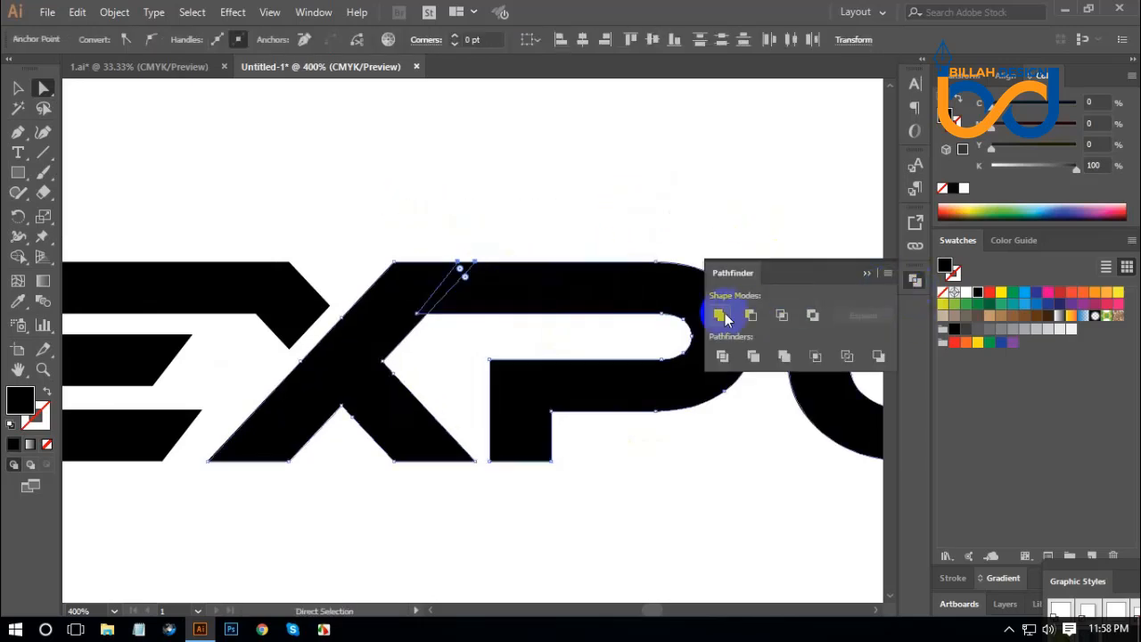
pyautogui.click(721, 315)
pyautogui.click(915, 280)
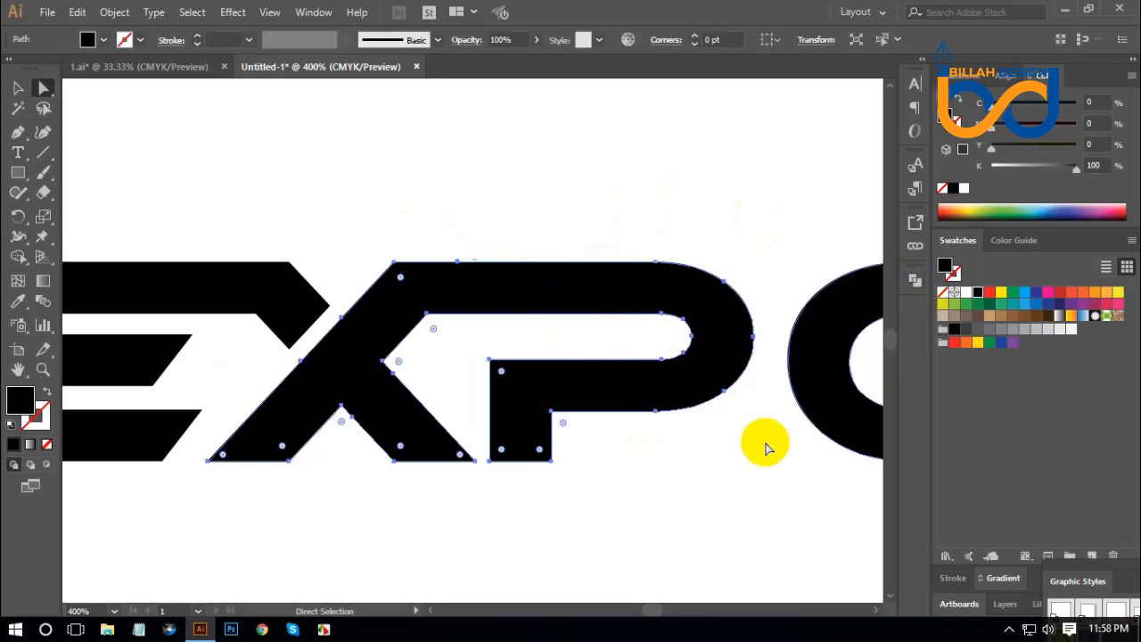
pyautogui.click(757, 456)
# Fill the O of the large wordmark with red to distinguish it from the P.
pyautogui.hotkey('ctrl', '1')
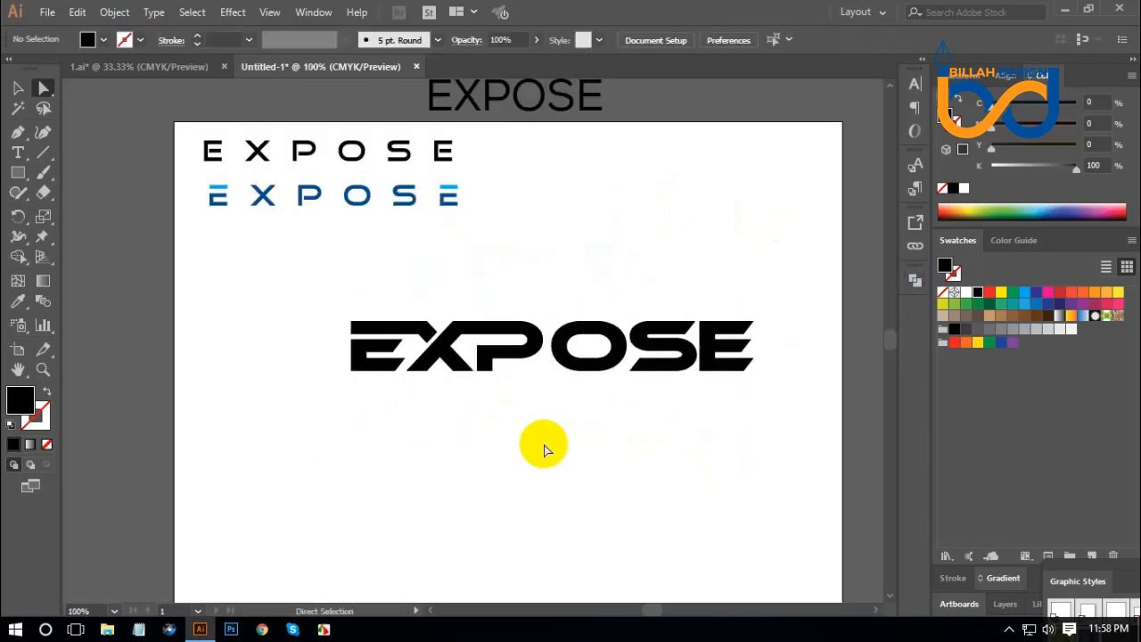
pyautogui.moveTo(651, 458); pyautogui.dragTo(631, 452)
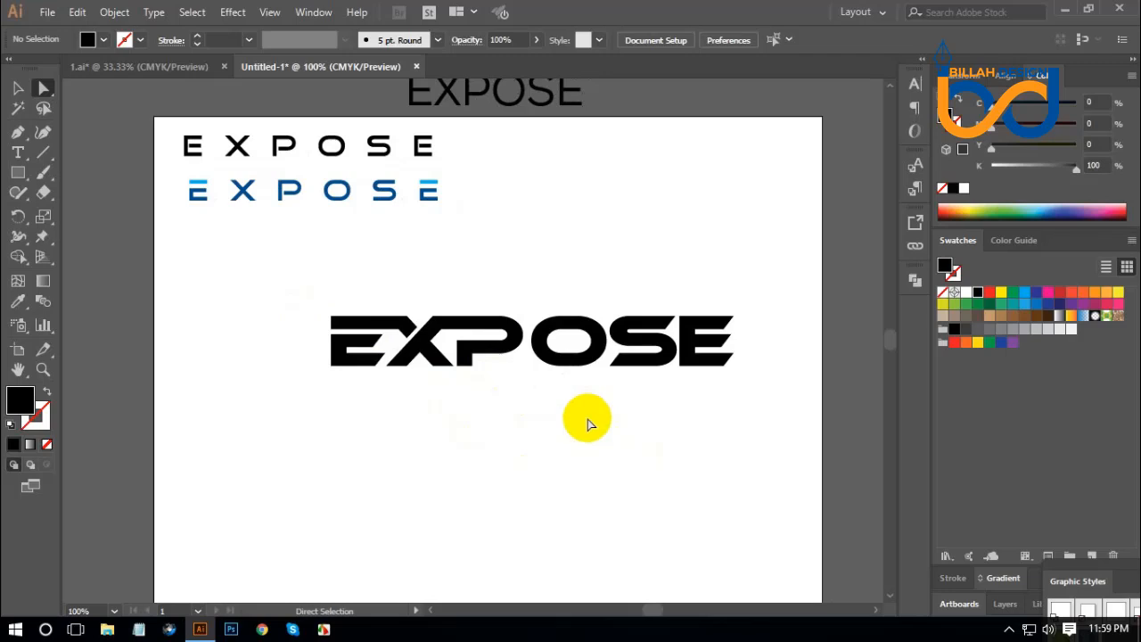
pyautogui.hotkey('ctrl', '=')
pyautogui.hotkey('ctrl', '=')
pyautogui.hotkey('ctrl', '=')
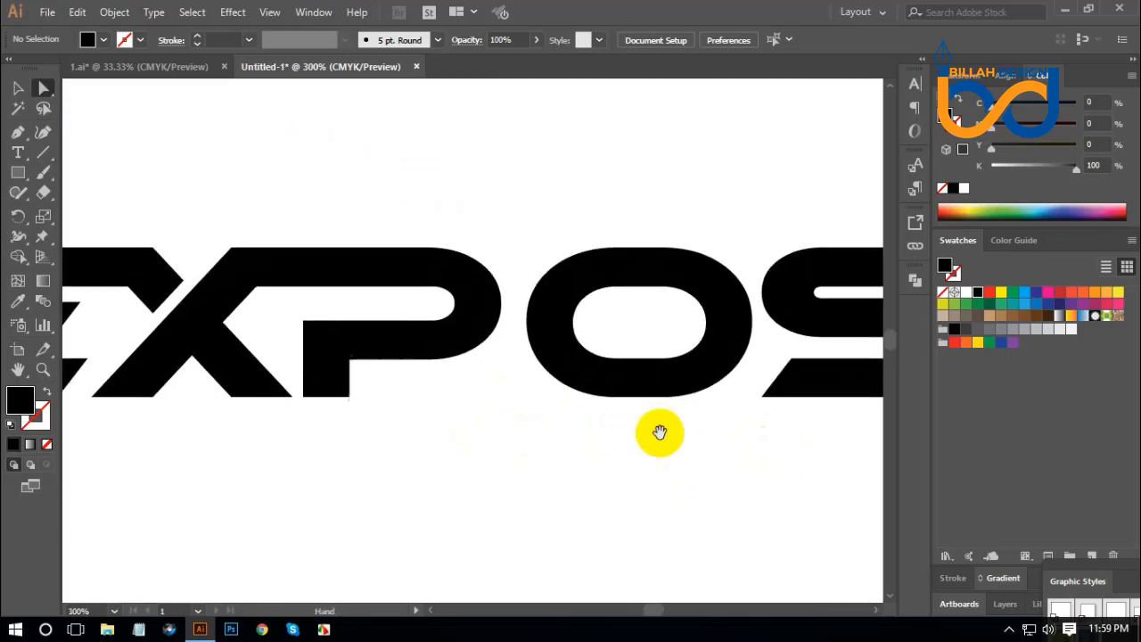
pyautogui.hscroll(2, 657, 433)
pyautogui.click(684, 380)
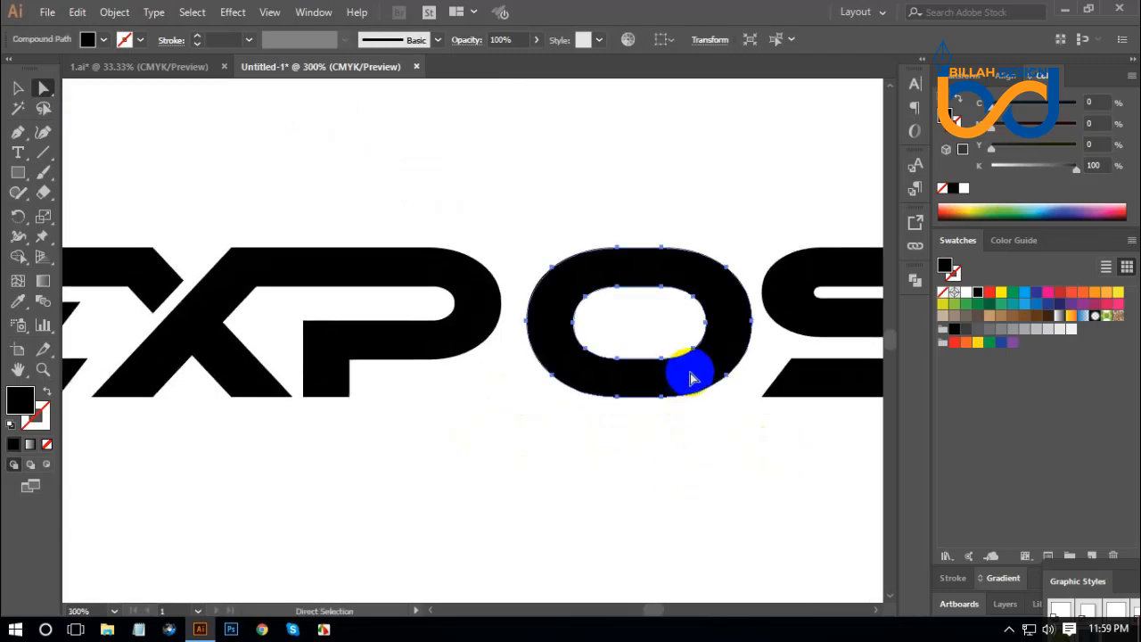
pyautogui.click(990, 293)
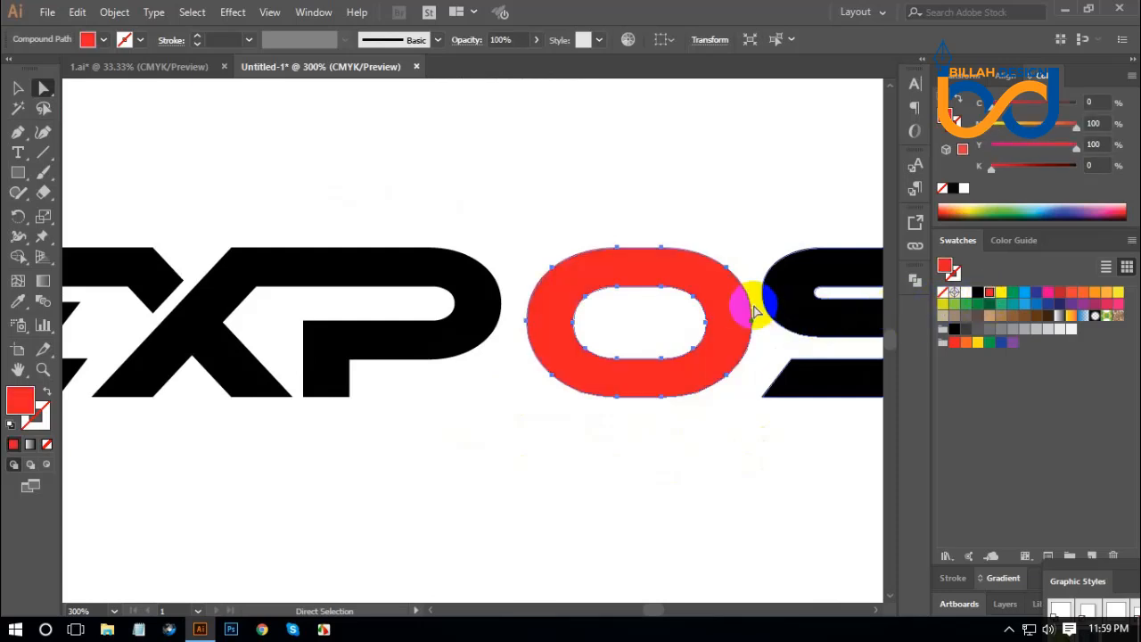
# Move the red O horizontally about 30 pt left so it overlaps the P's bowl.
pyautogui.moveTo(725, 301); pyautogui.dragTo(655, 300)
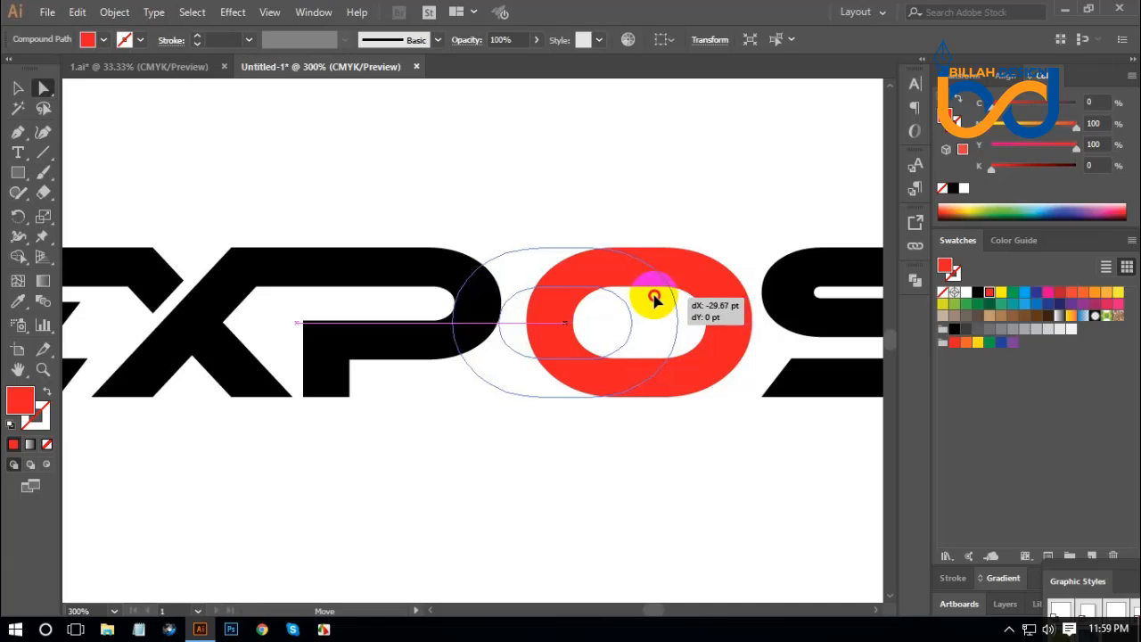
pyautogui.moveTo(654, 301); pyautogui.dragTo(653, 301)
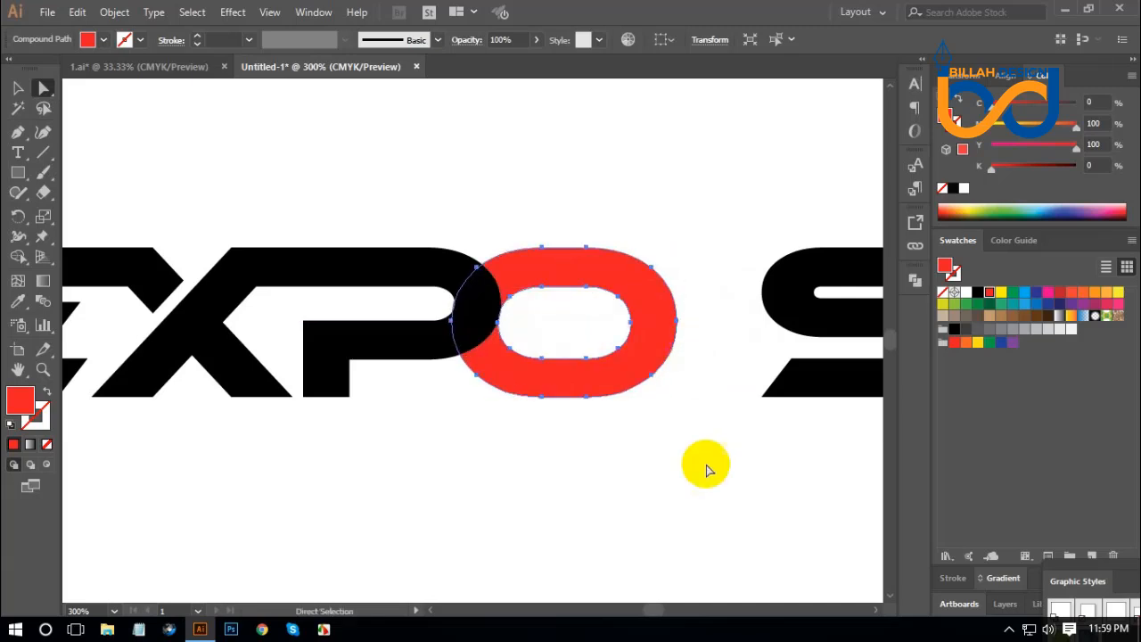
pyautogui.click(679, 491)
# Examine up close how the P's bowl overlaps the red O's outer and inner edges.
pyautogui.hotkey('ctrl', '=')
pyautogui.hotkey('ctrl', '=')
pyautogui.hotkey('ctrl', '=')
pyautogui.hotkey('ctrl', '=')
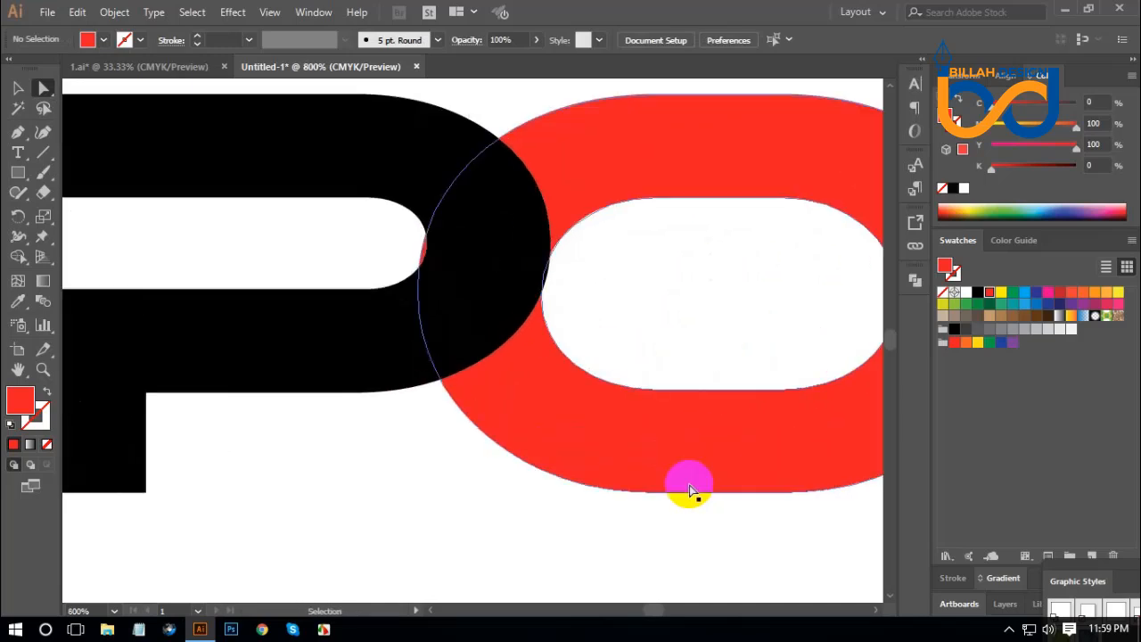
pyautogui.moveTo(696, 242); pyautogui.dragTo(665, 393)
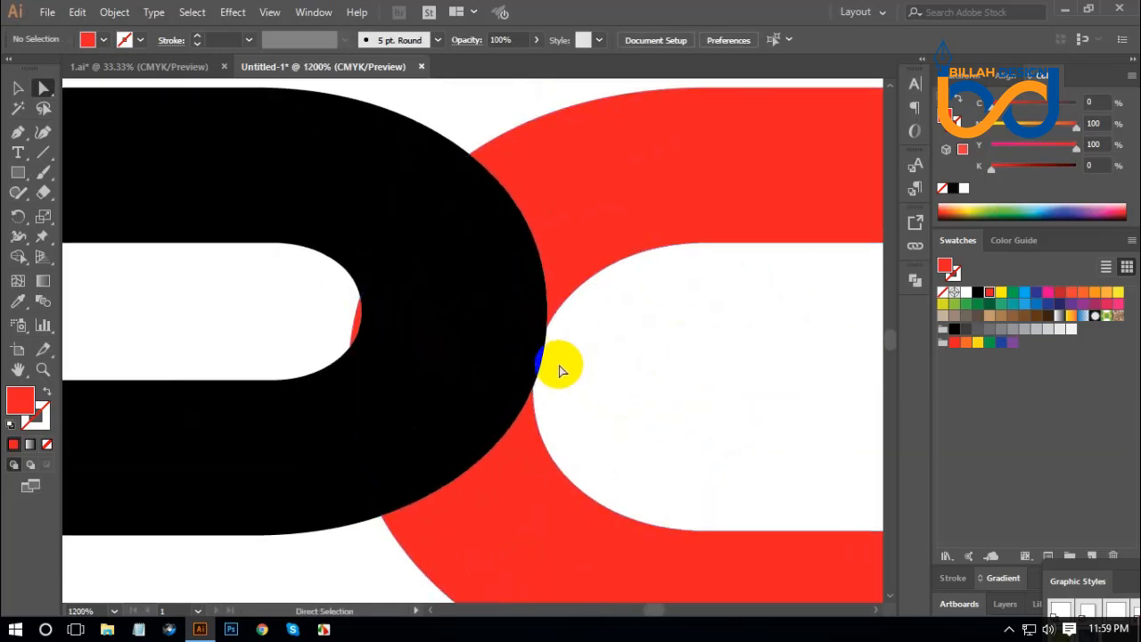
pyautogui.click(539, 357)
pyautogui.click(571, 298)
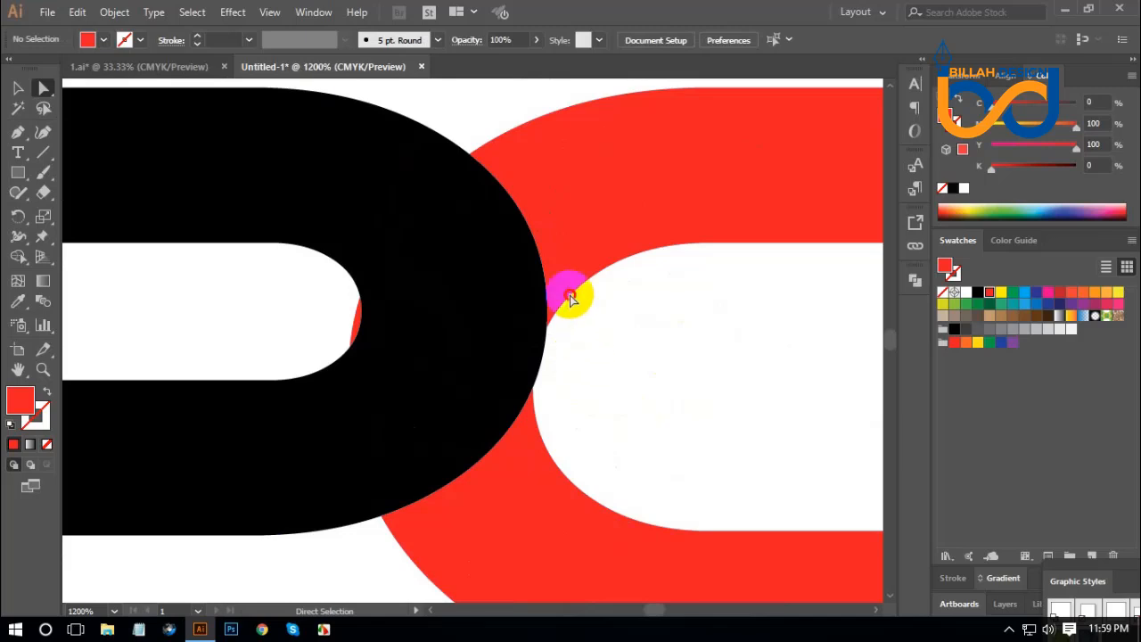
pyautogui.click(656, 409)
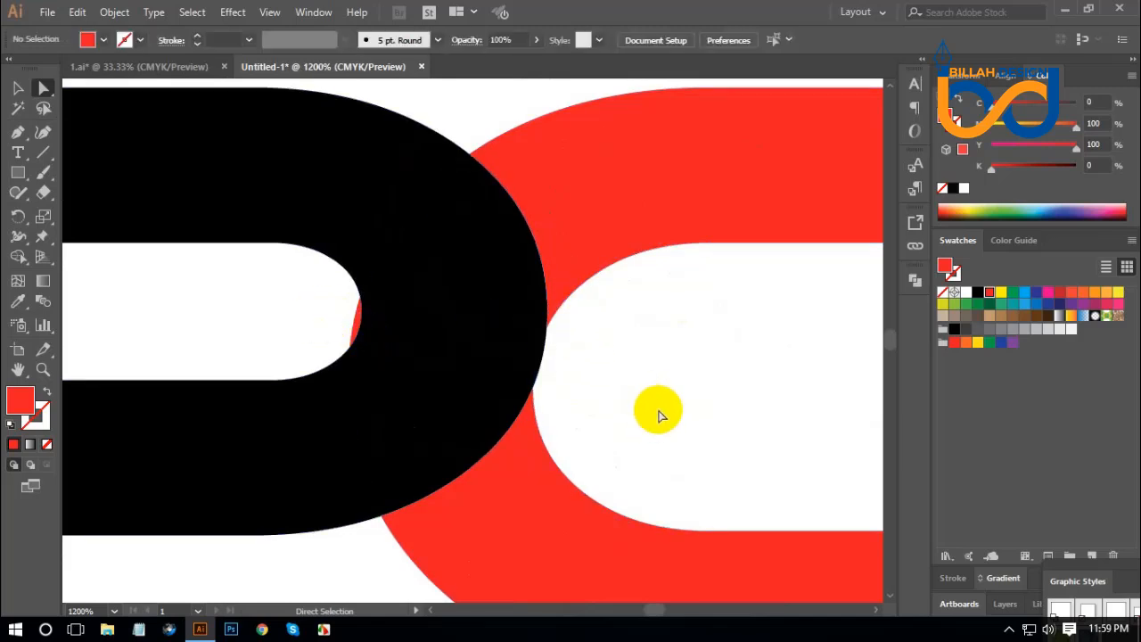
pyautogui.moveTo(647, 418); pyautogui.dragTo(649, 407)
pyautogui.hotkey('ctrl', '-')
pyautogui.hotkey('ctrl', '-')
pyautogui.hotkey('ctrl', '-')
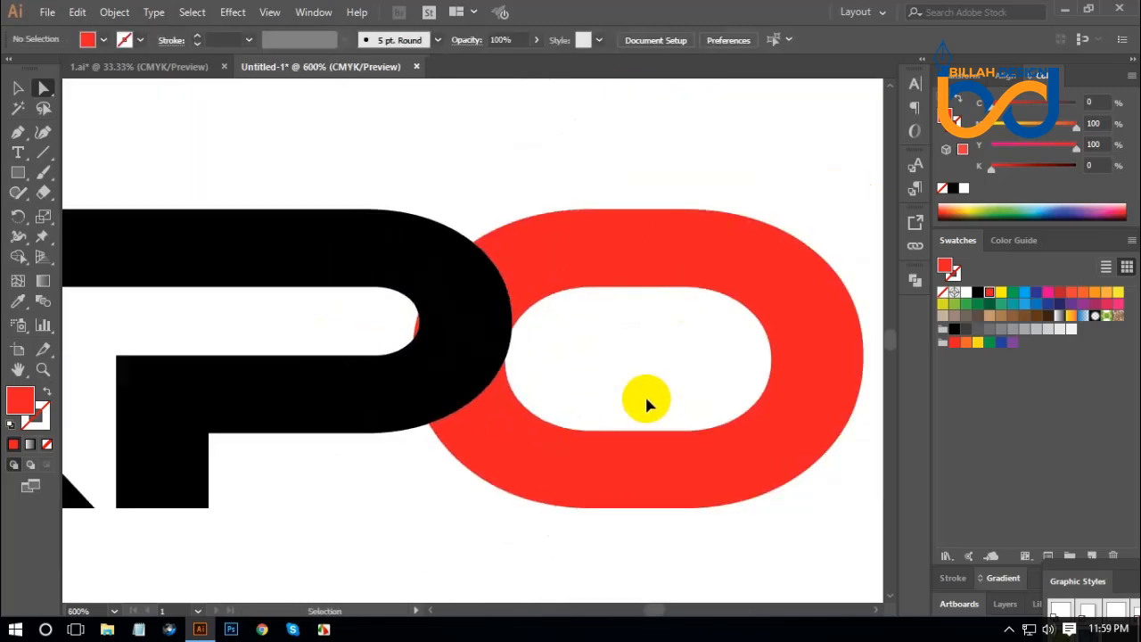
pyautogui.hotkey('ctrl', '+')
pyautogui.hotkey('ctrl', '+')
# Divide the overlapping P and red O into separate pieces along their crossing edges with Pathfinder Divide.
pyautogui.moveTo(618, 371); pyautogui.dragTo(403, 267)
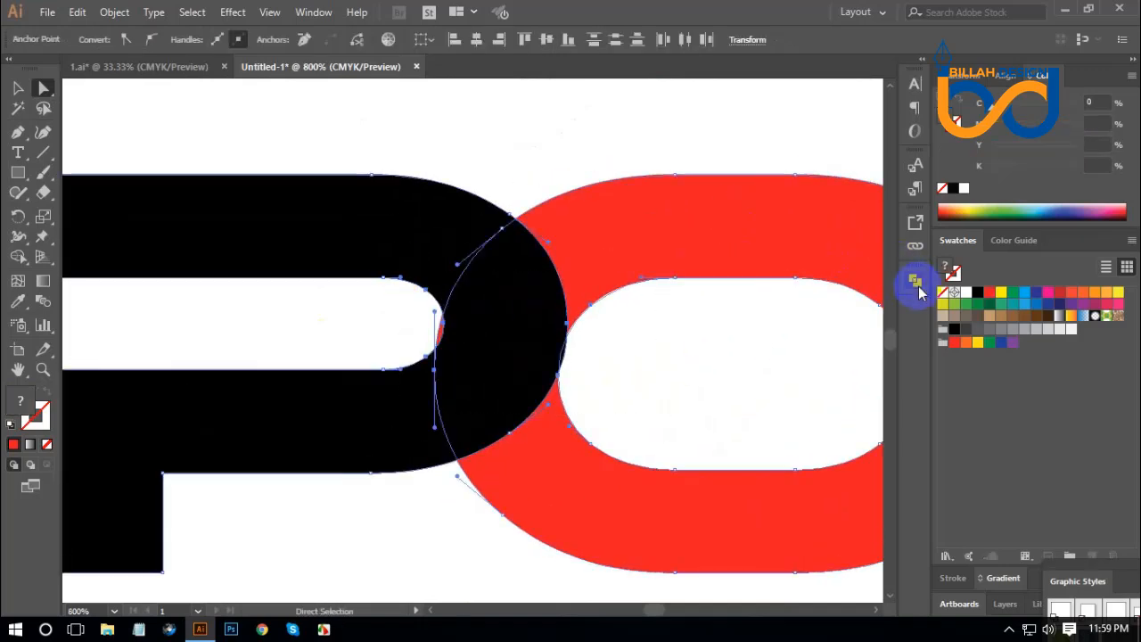
pyautogui.click(916, 281)
pyautogui.click(724, 357)
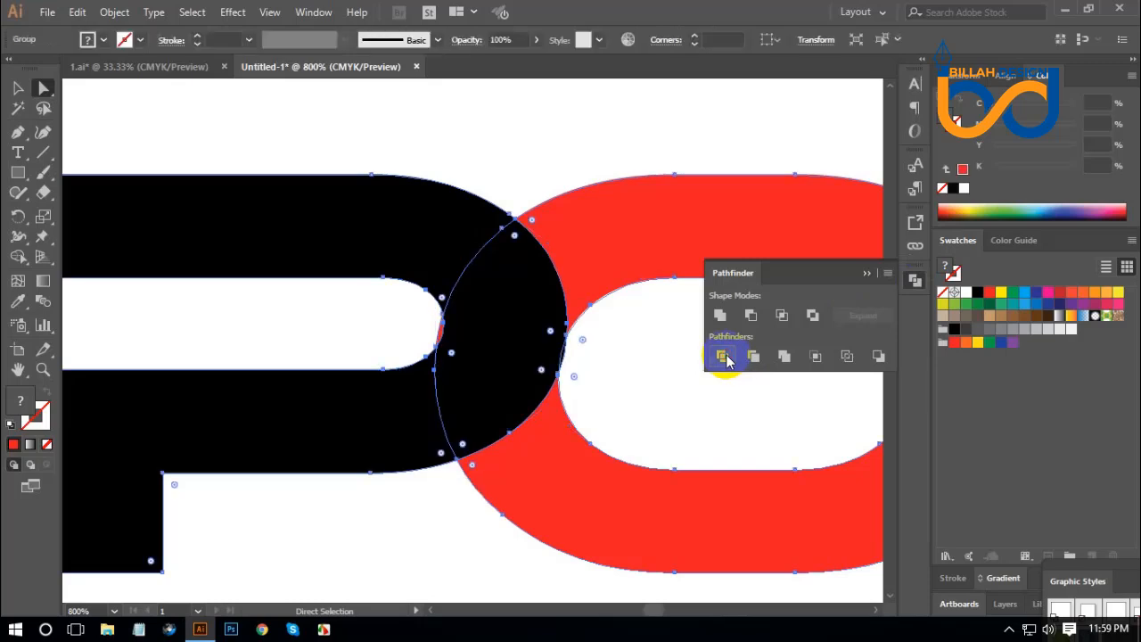
pyautogui.click(916, 282)
pyautogui.click(599, 393)
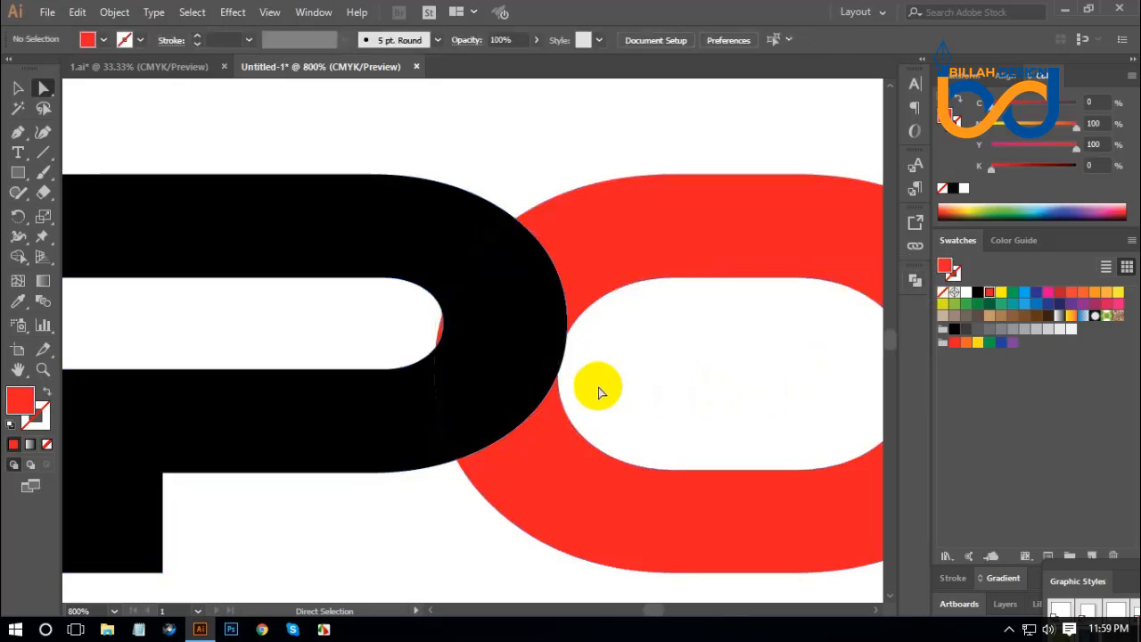
# Delete the thin black sliver inside the O's counter and the thin red sliver inside the P's counter.
pyautogui.click(566, 357)
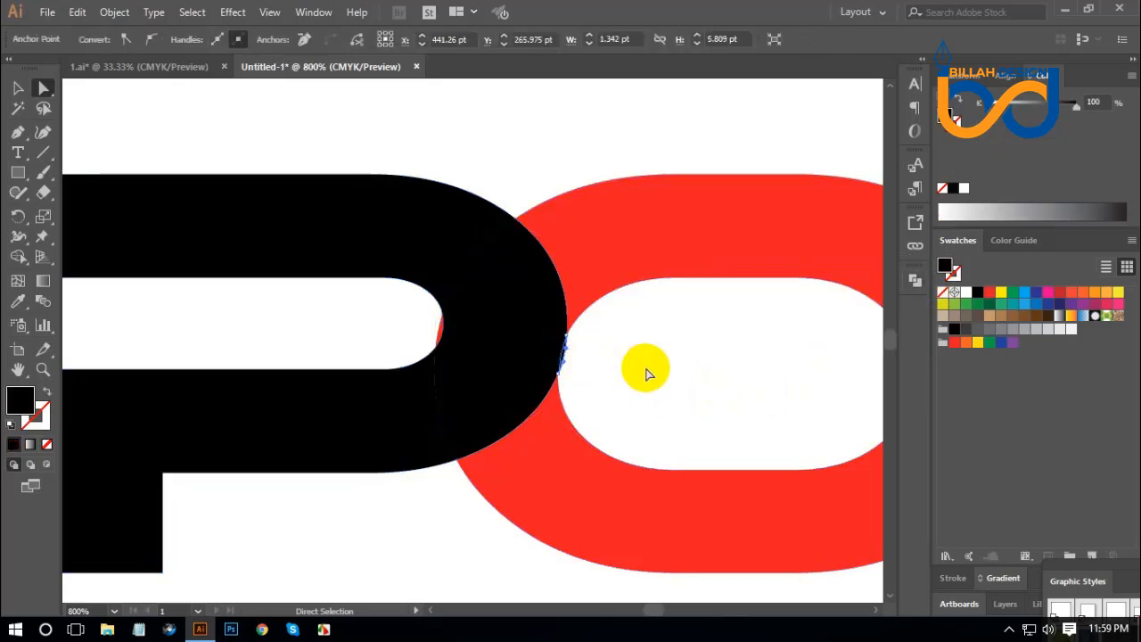
pyautogui.click(691, 379)
pyautogui.hotkey('ctrl', '=')
pyautogui.hotkey('ctrl', '=')
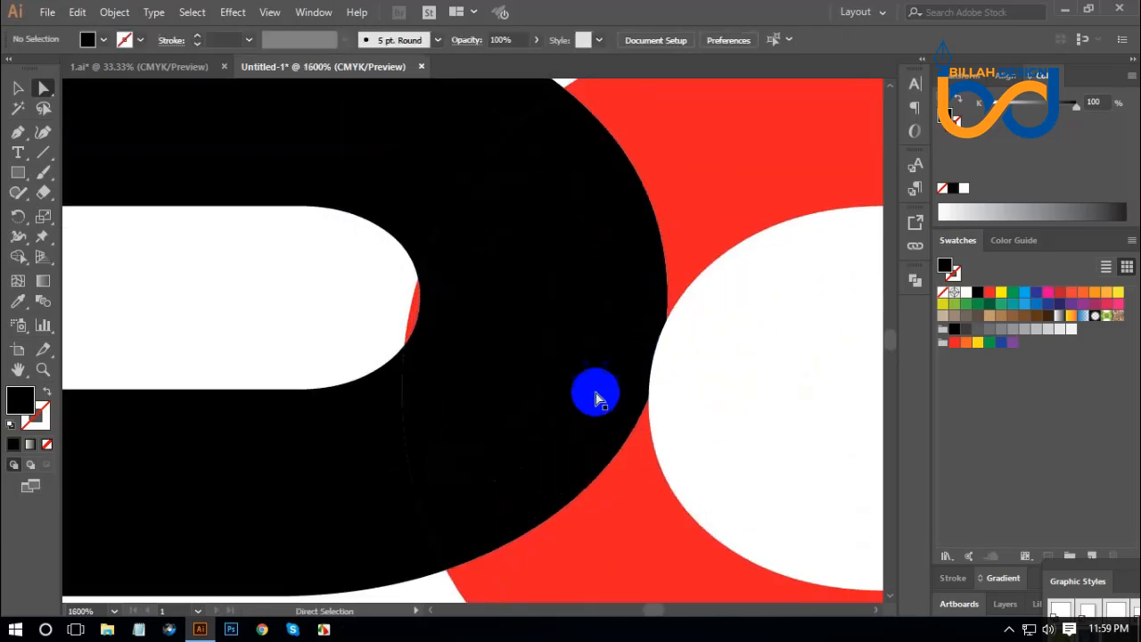
pyautogui.moveTo(299, 243); pyautogui.dragTo(359, 276)
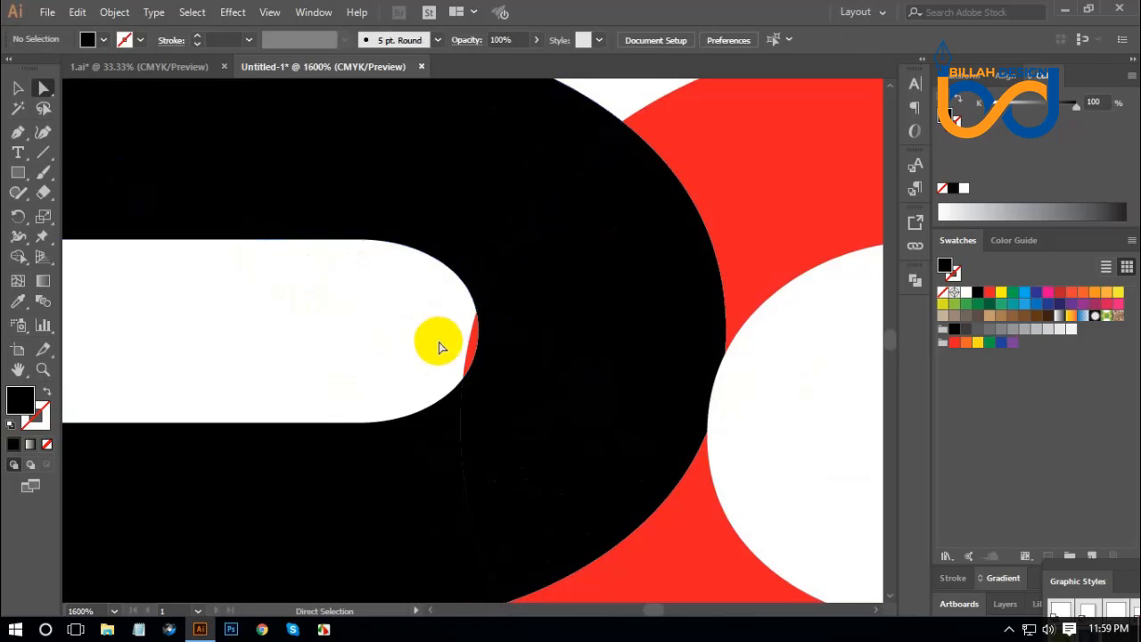
pyautogui.click(471, 350)
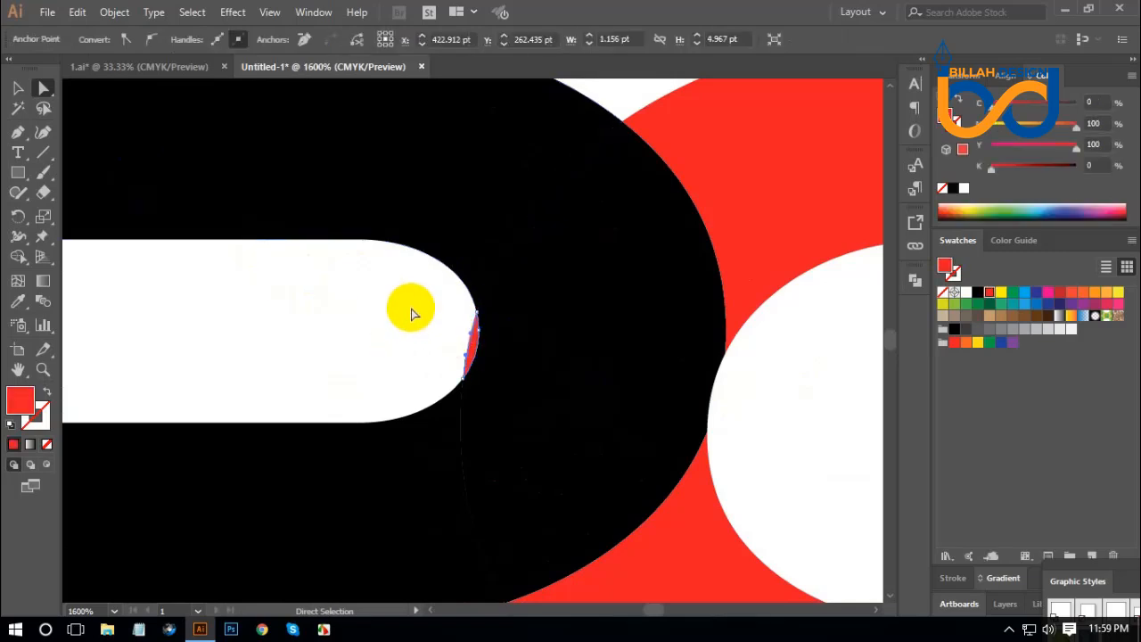
pyautogui.press('Delete')
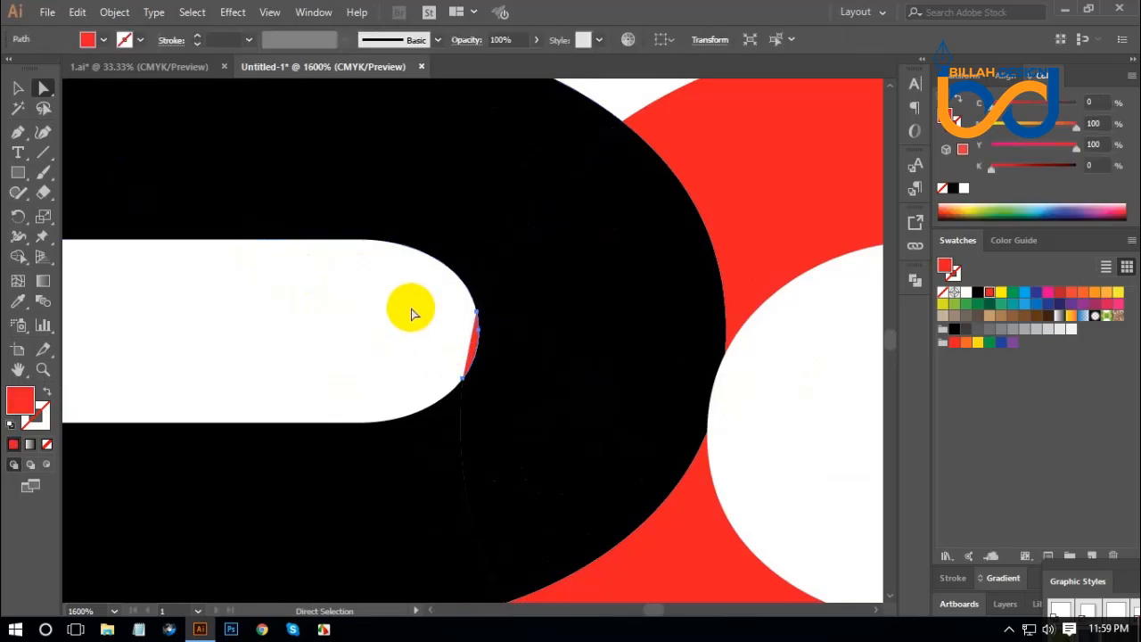
# Offset the piece where the P and O overlap by 5 pt with miter joins and fill the offset shape with CMYK Cyan.
pyautogui.hotkey('ctrl', '-')
pyautogui.hotkey('ctrl', '-')
pyautogui.hotkey('ctrl', '-')
pyautogui.hotkey('ctrl', '-')
pyautogui.hotkey('ctrl', '-')
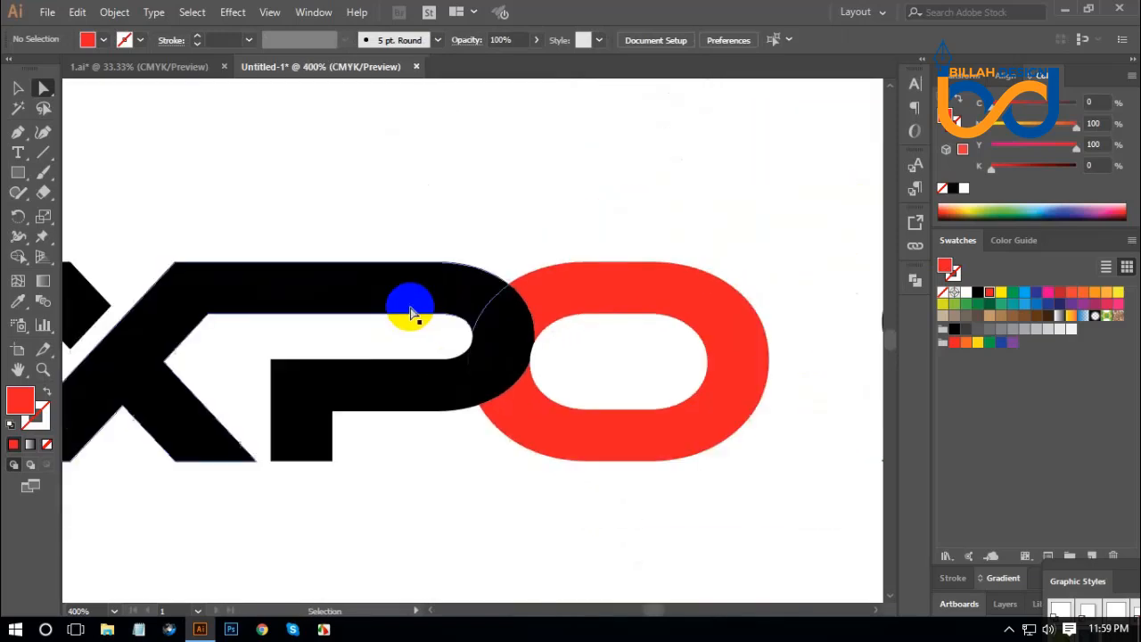
pyautogui.moveTo(521, 480); pyautogui.dragTo(519, 470)
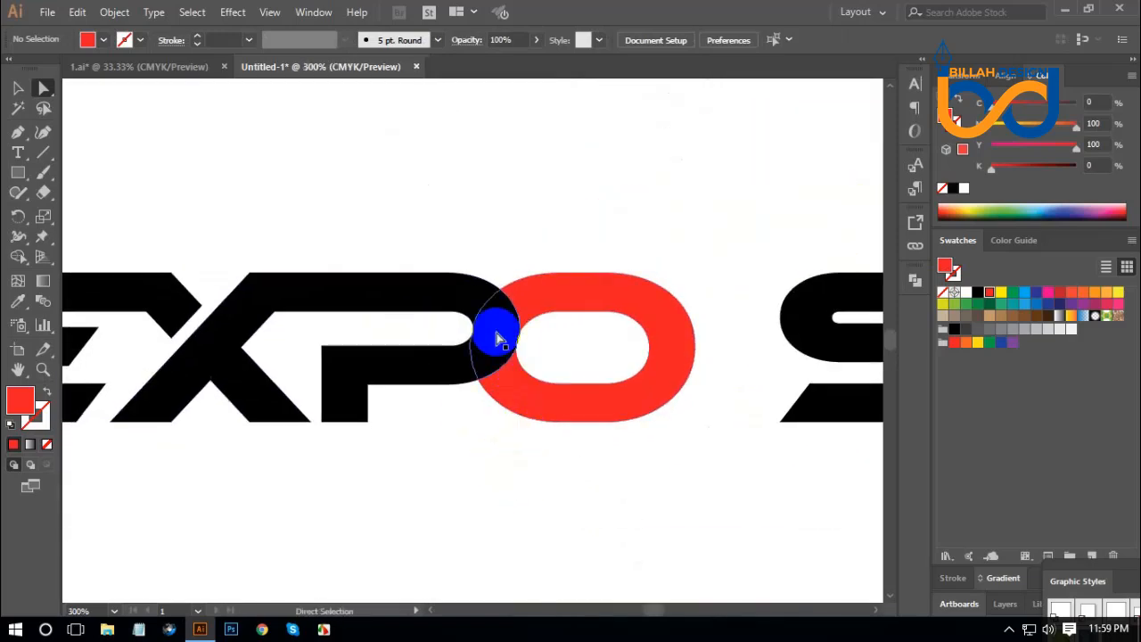
pyautogui.click(497, 329)
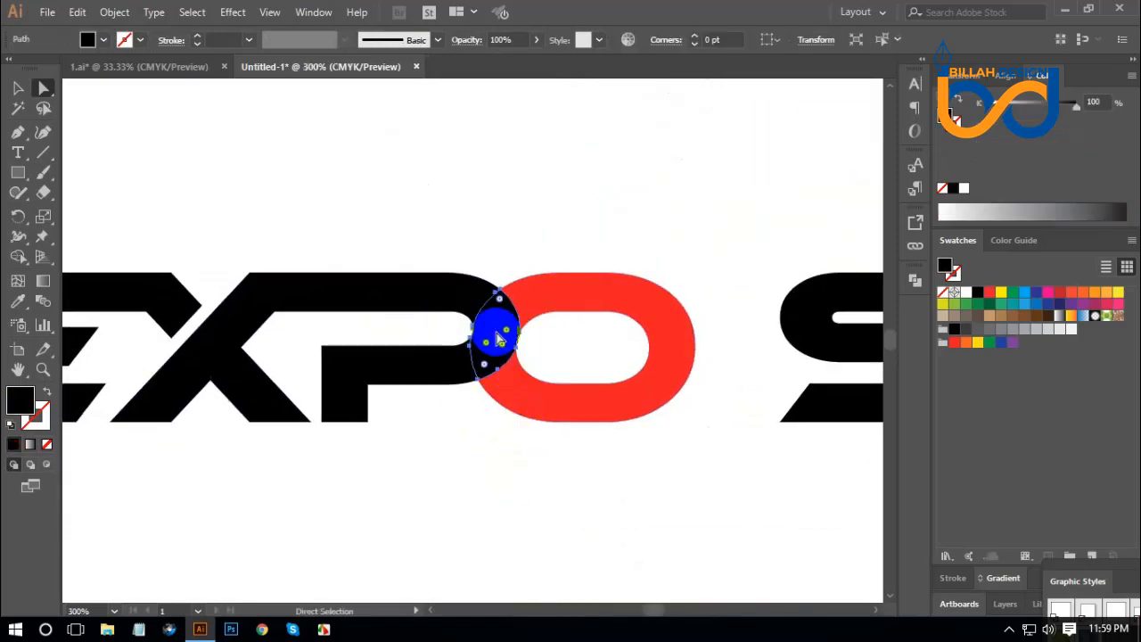
pyautogui.click(130, 18)
pyautogui.moveTo(199, 371)
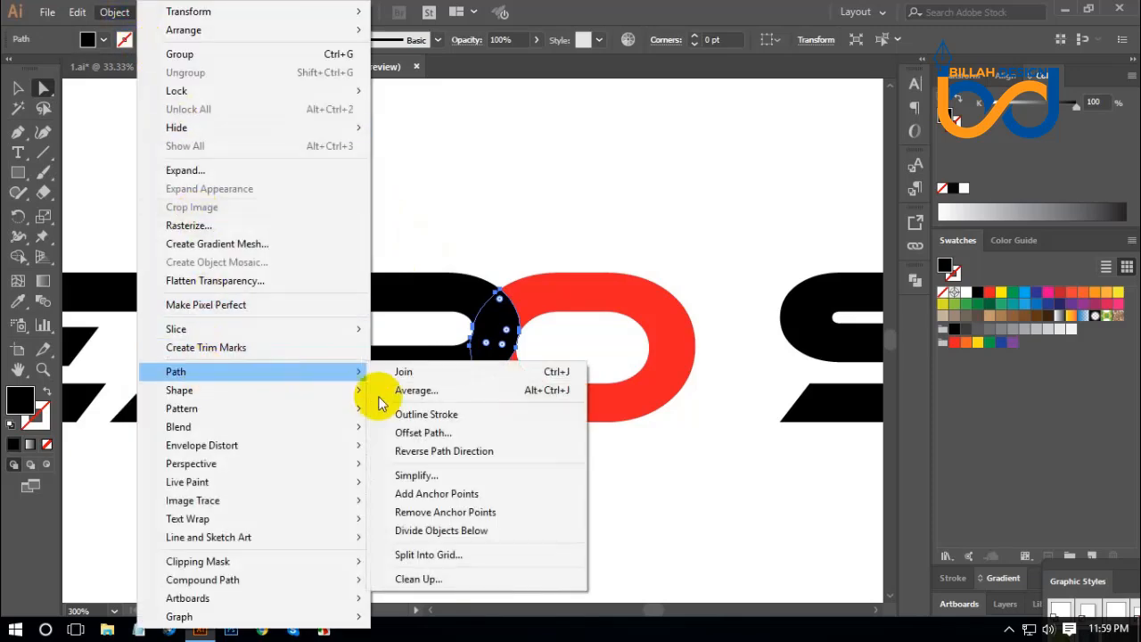
pyautogui.click(428, 434)
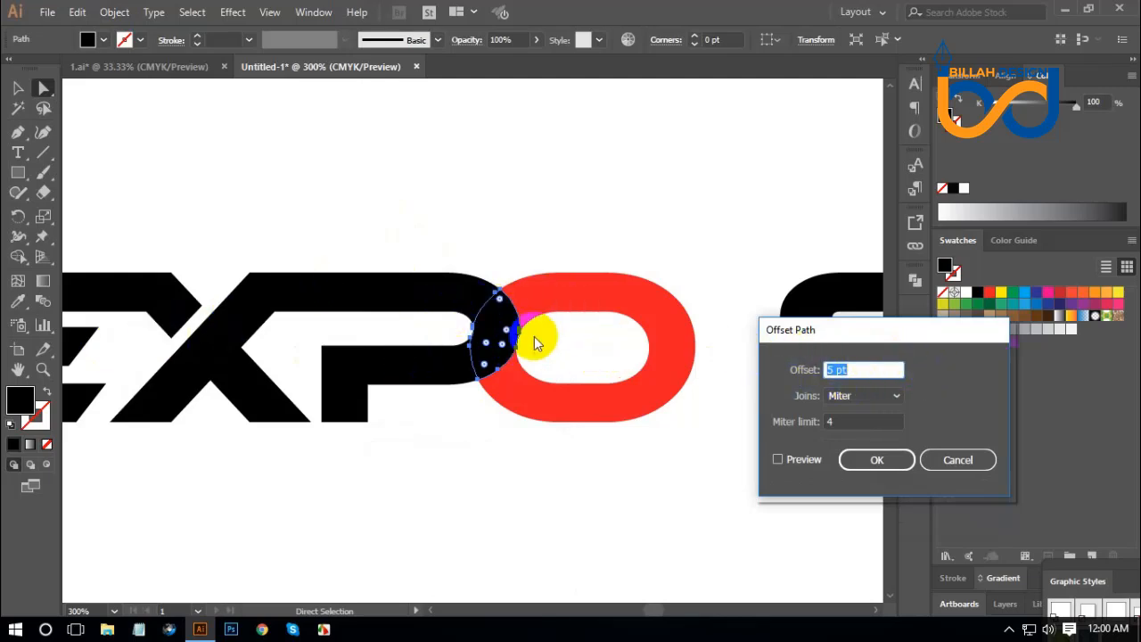
pyautogui.click(777, 460)
pyautogui.click(891, 462)
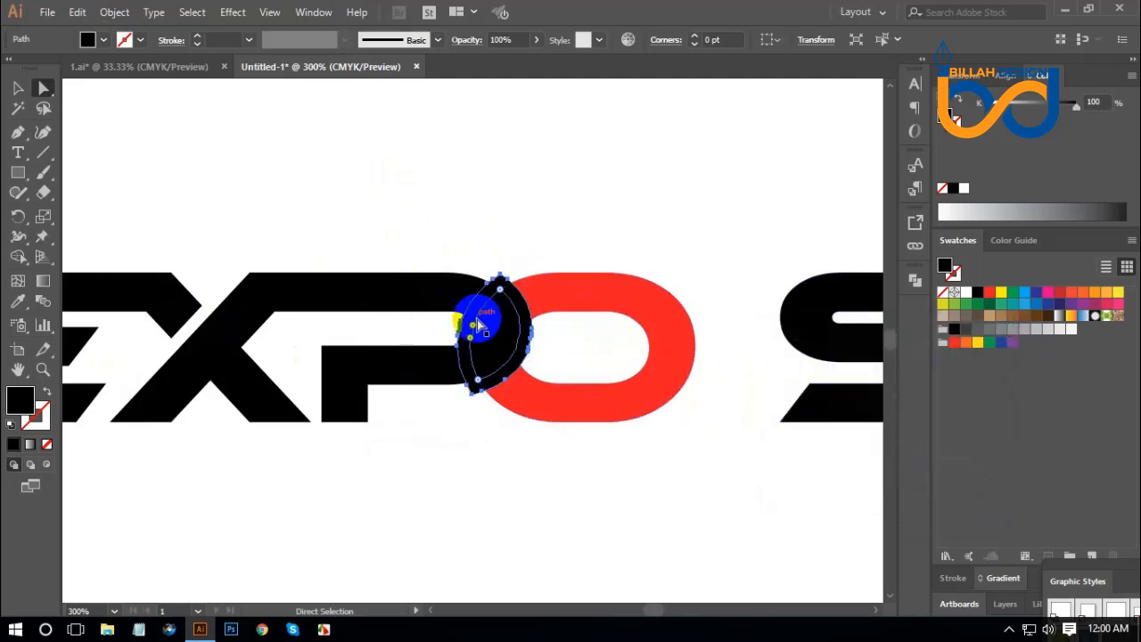
pyautogui.click(1025, 296)
# Cut gaps with Shape Builder by removing the cyan outline's segments over the O's upper arm and the P's lower arm.
pyautogui.moveTo(356, 158); pyautogui.dragTo(612, 487)
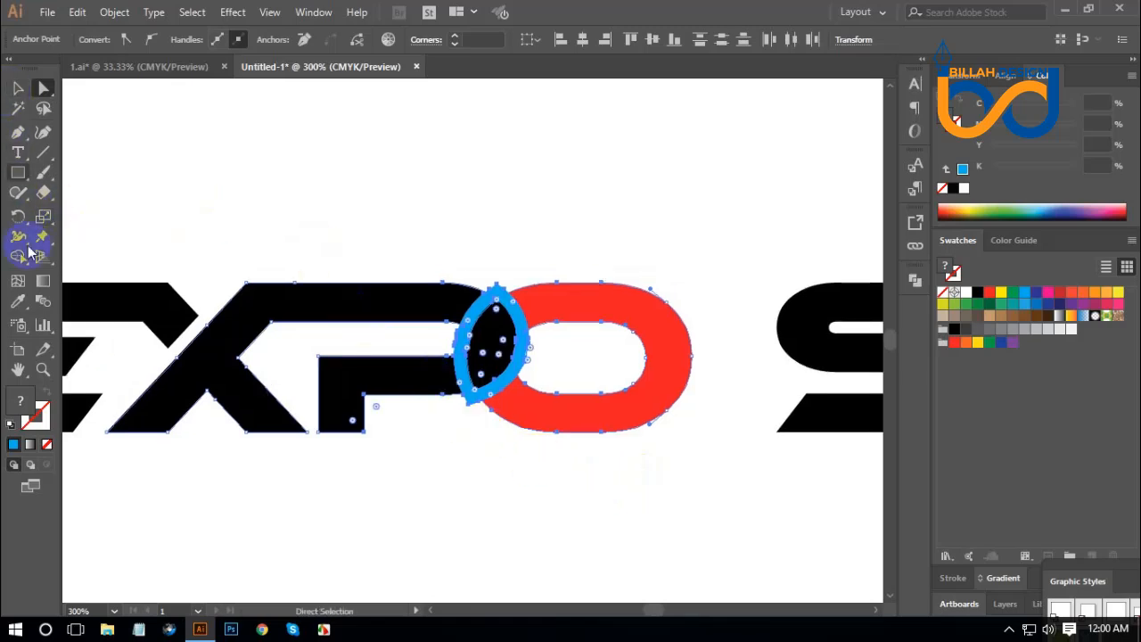
pyautogui.click(18, 256)
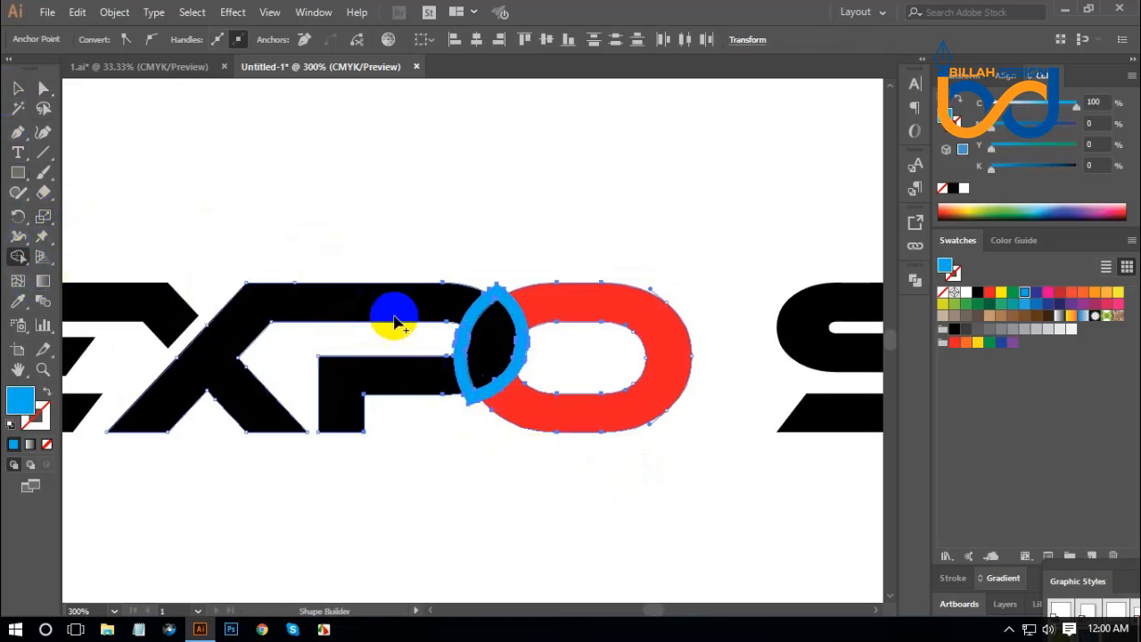
pyautogui.click(437, 297)
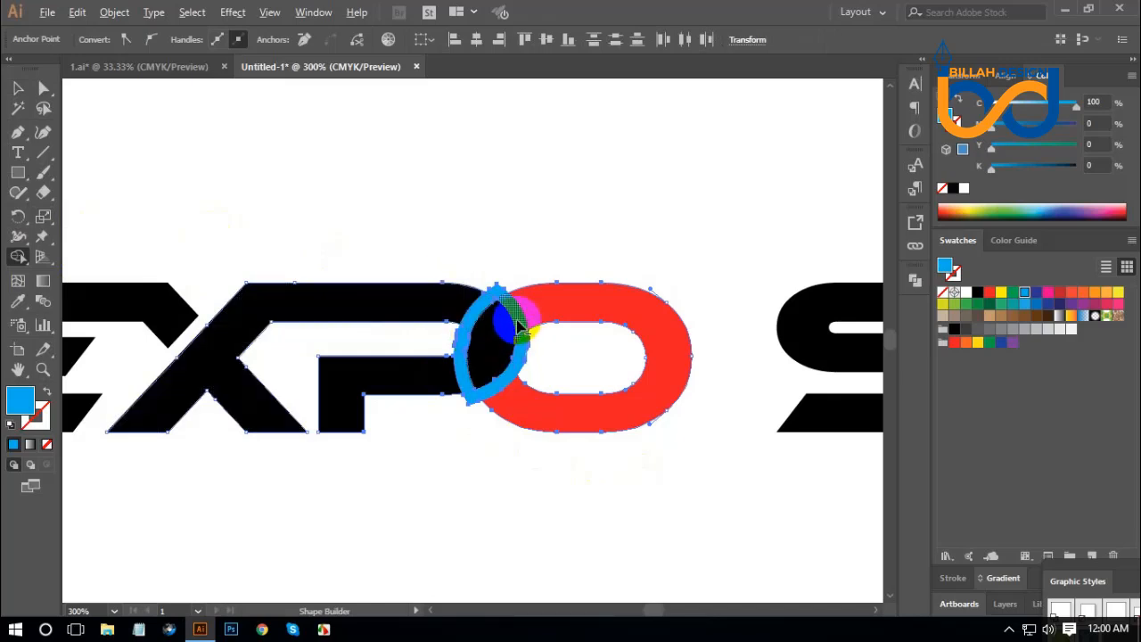
pyautogui.keyDown('alt'); pyautogui.click(519, 328); pyautogui.keyUp('alt')
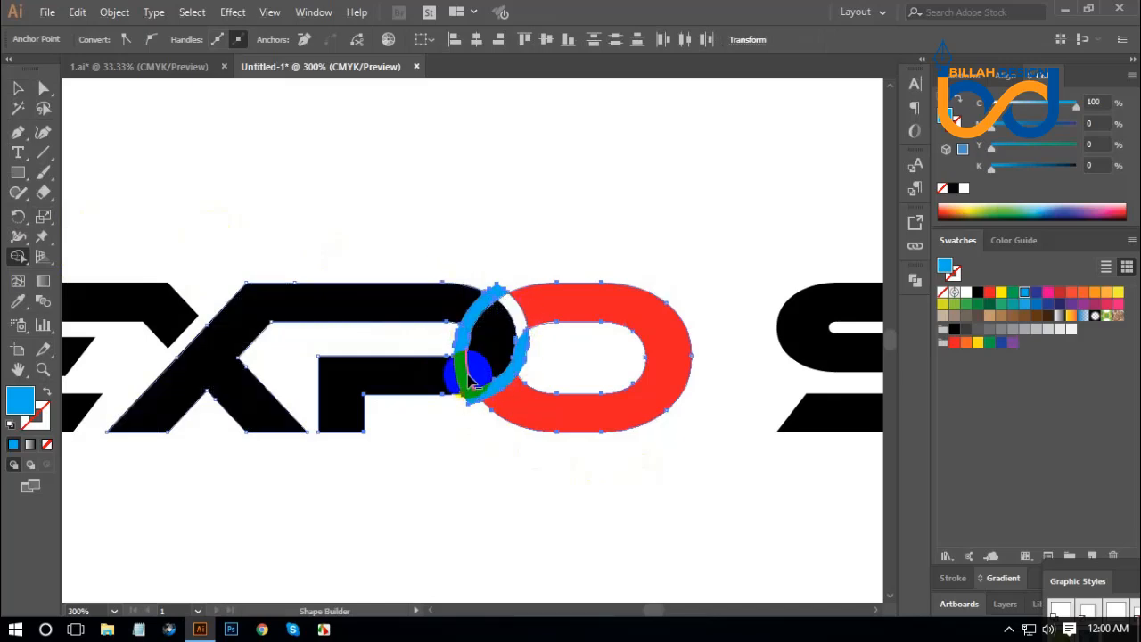
pyautogui.keyDown('alt'); pyautogui.click(464, 376); pyautogui.keyUp('alt')
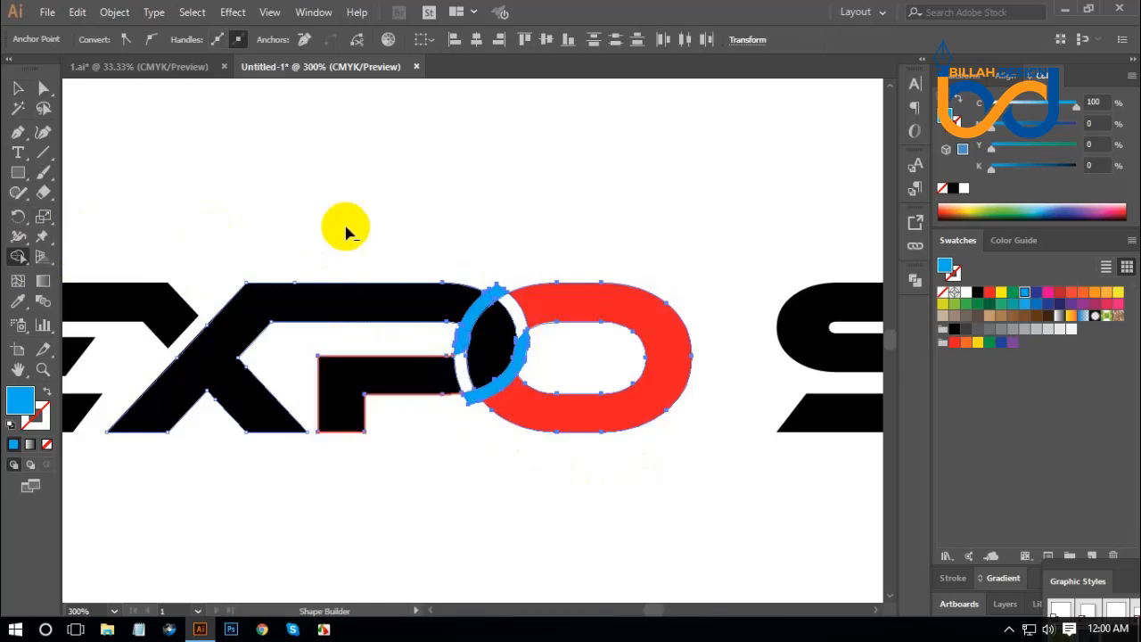
# Delete the remaining cyan pieces around the P and O overlap.
pyautogui.click(43, 90)
pyautogui.click(339, 158)
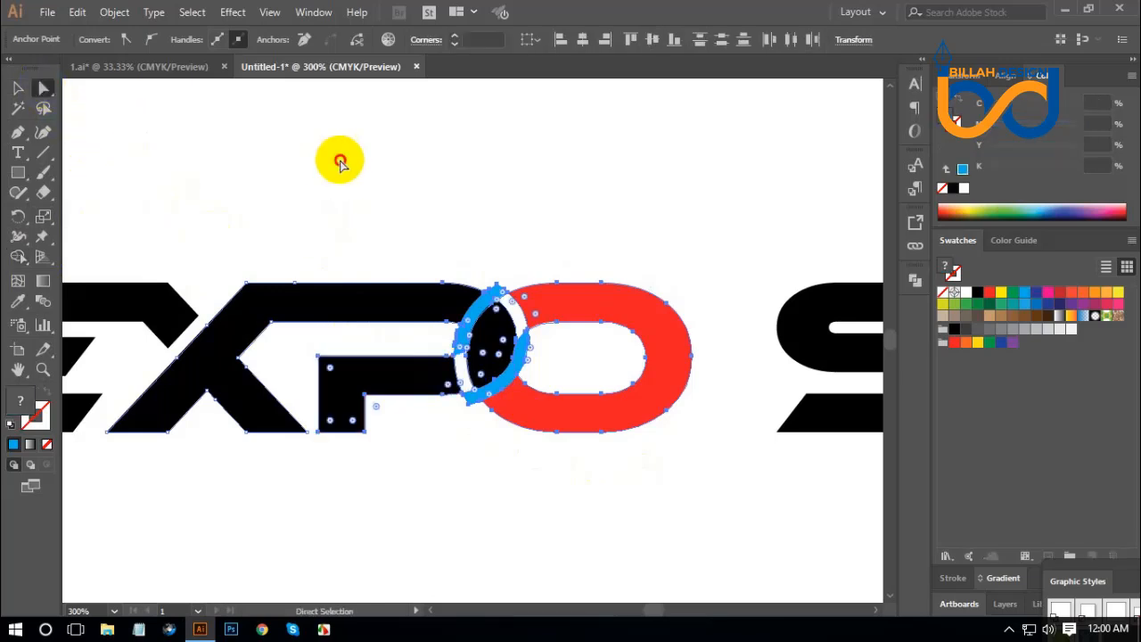
pyautogui.click(509, 287)
pyautogui.moveTo(500, 301); pyautogui.dragTo(477, 181)
pyautogui.press('Delete')
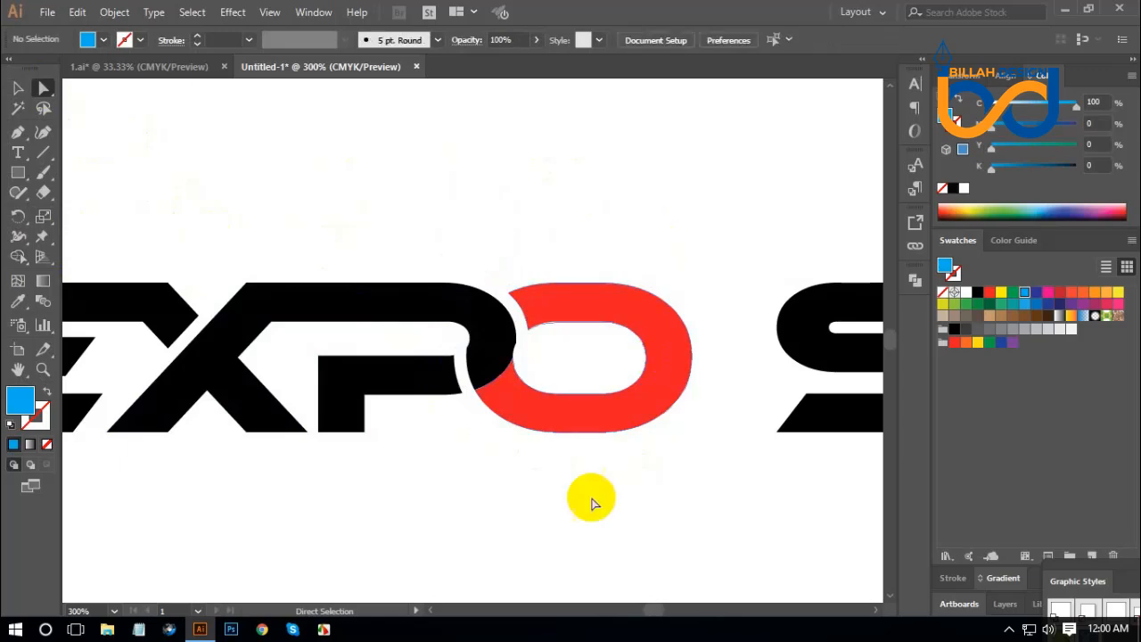
# Try to merge the X-P shape, the overlap piece and the red O with Pathfinder Merge.
pyautogui.moveTo(429, 485); pyautogui.dragTo(589, 238)
pyautogui.click(915, 282)
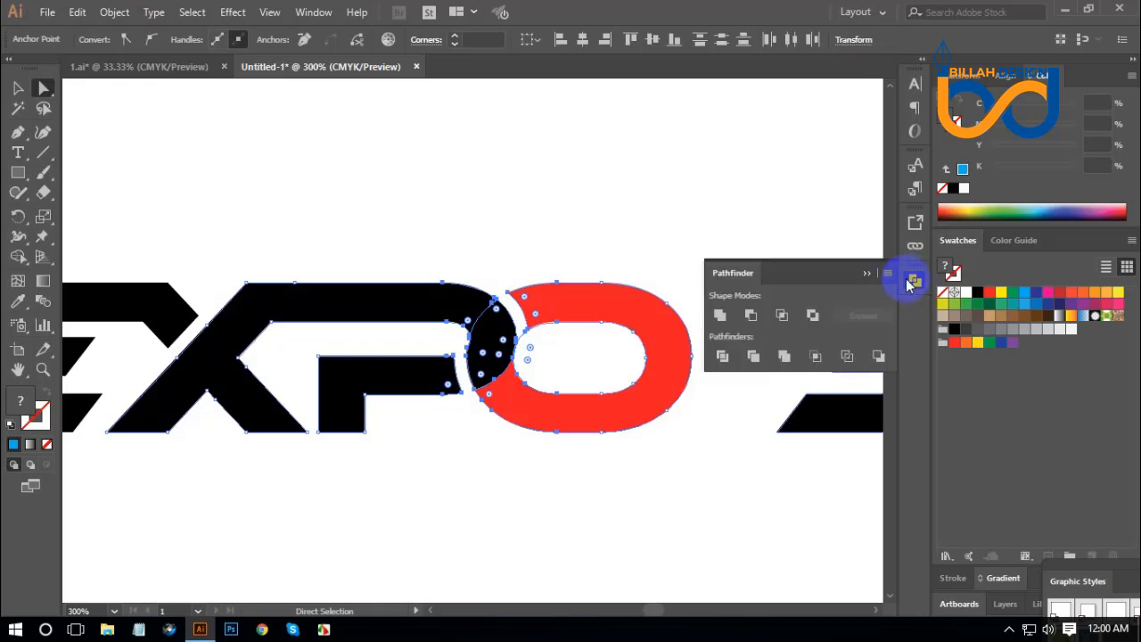
pyautogui.click(790, 357)
pyautogui.click(710, 504)
pyautogui.moveTo(517, 197); pyautogui.dragTo(673, 522)
pyautogui.click(642, 525)
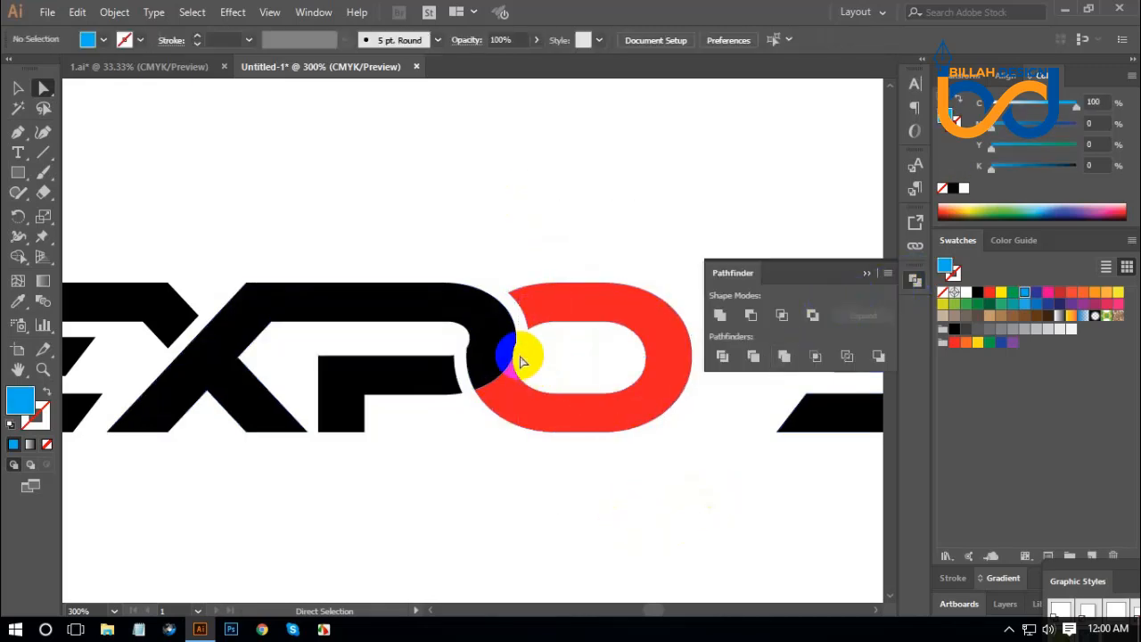
pyautogui.moveTo(461, 168); pyautogui.dragTo(689, 517)
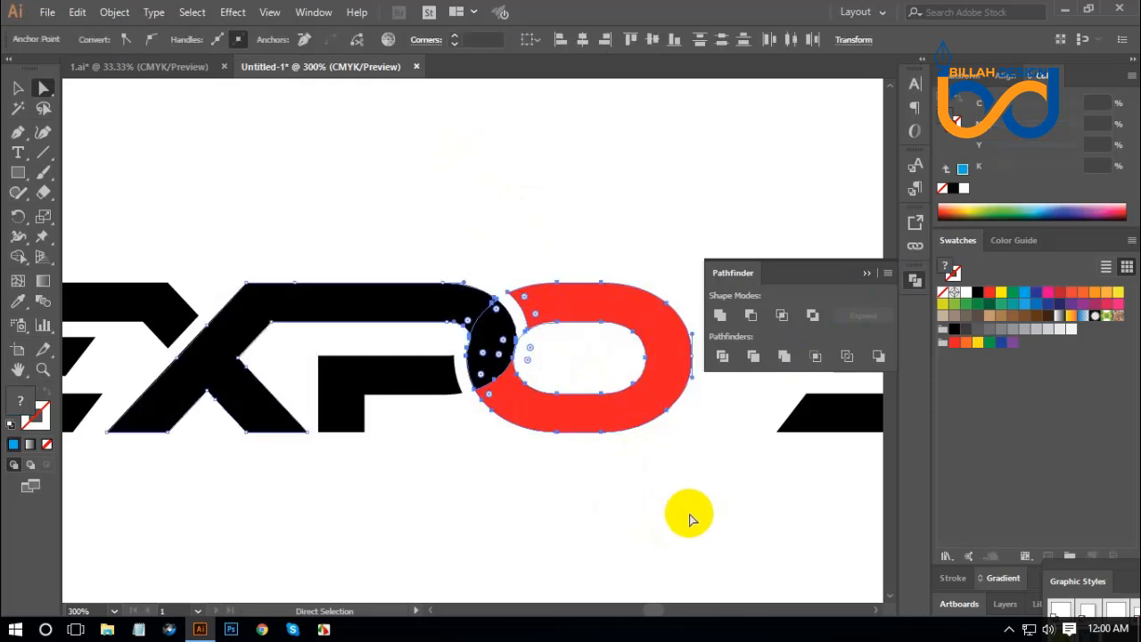
pyautogui.click(533, 349)
pyautogui.click(520, 339)
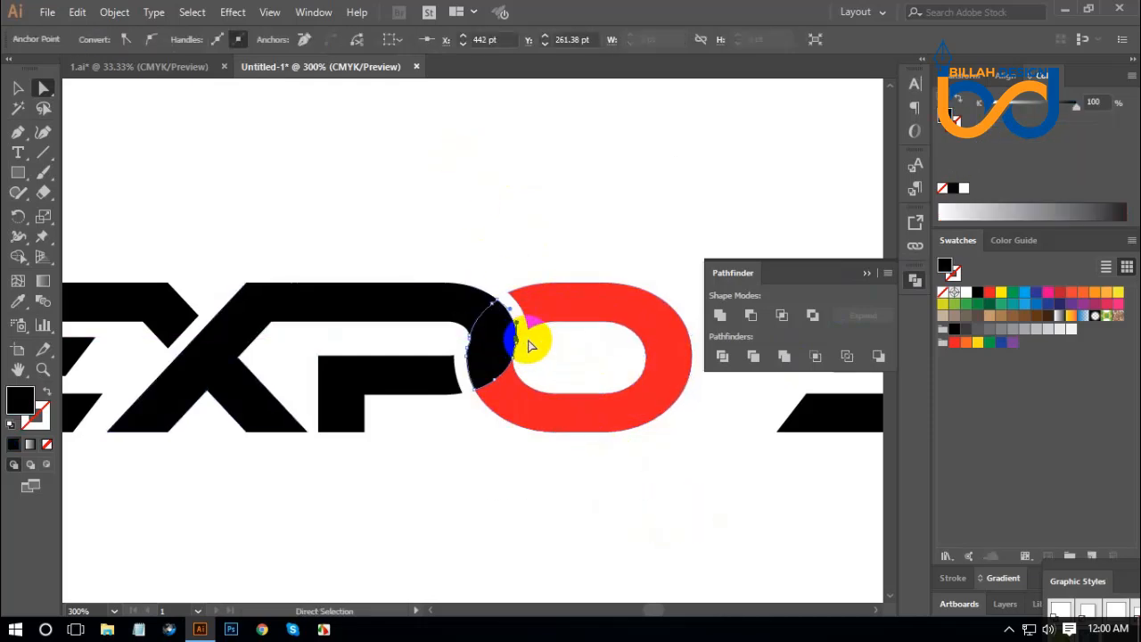
pyautogui.click(669, 507)
# Fill the red O with black and delete the separate piece that fills its counter.
pyautogui.click(647, 365)
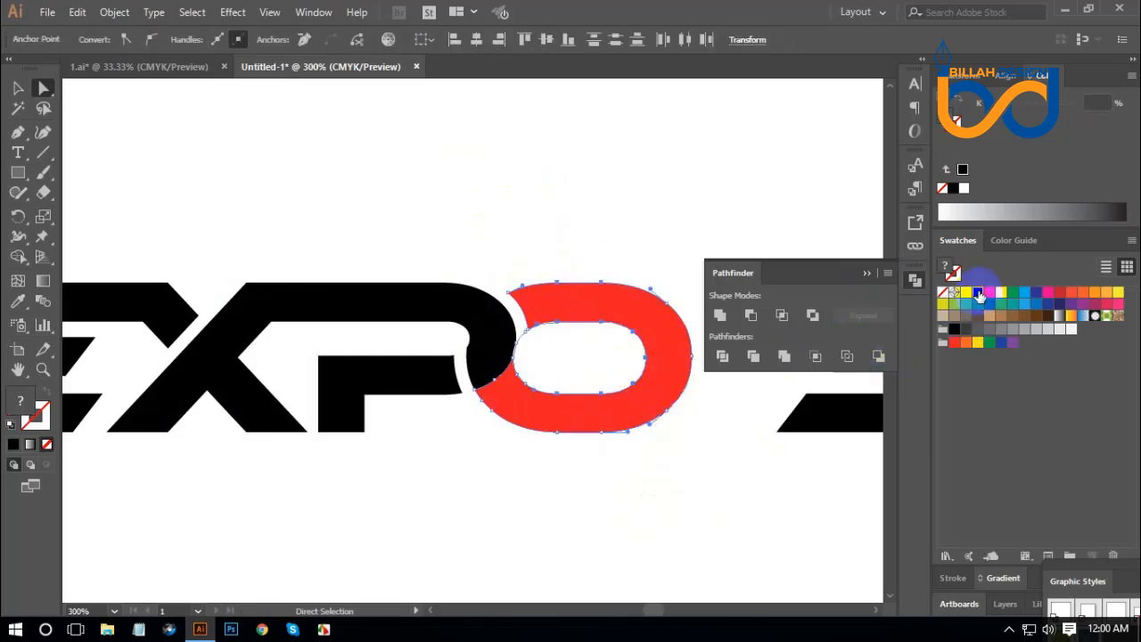
pyautogui.click(979, 294)
pyautogui.click(667, 479)
pyautogui.click(572, 354)
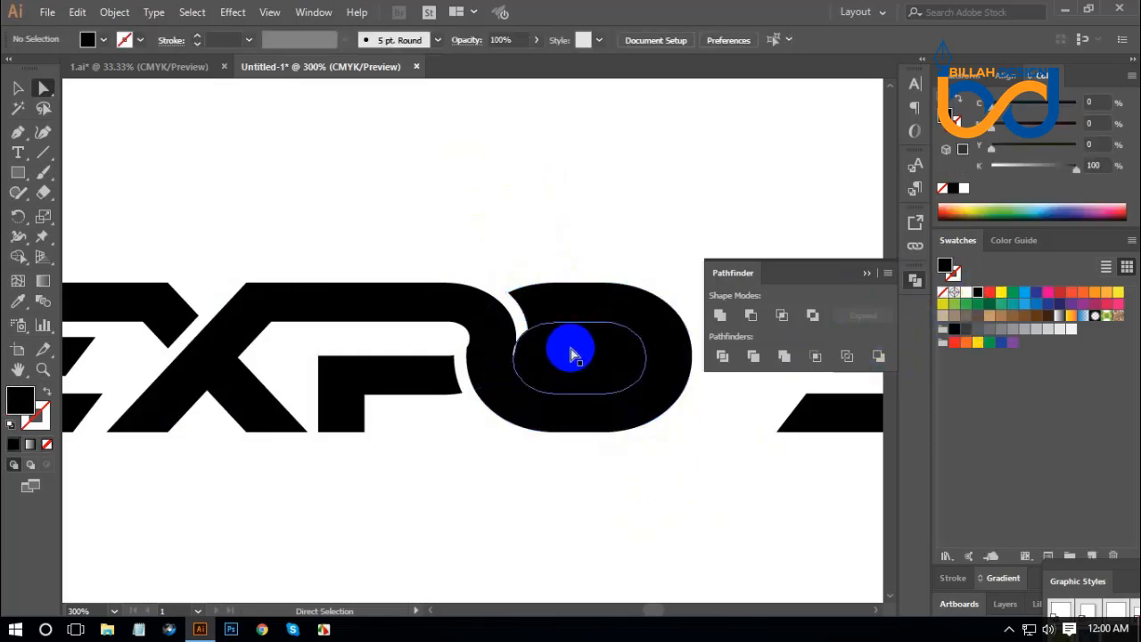
pyautogui.moveTo(573, 354); pyautogui.dragTo(597, 485)
pyautogui.press('Delete')
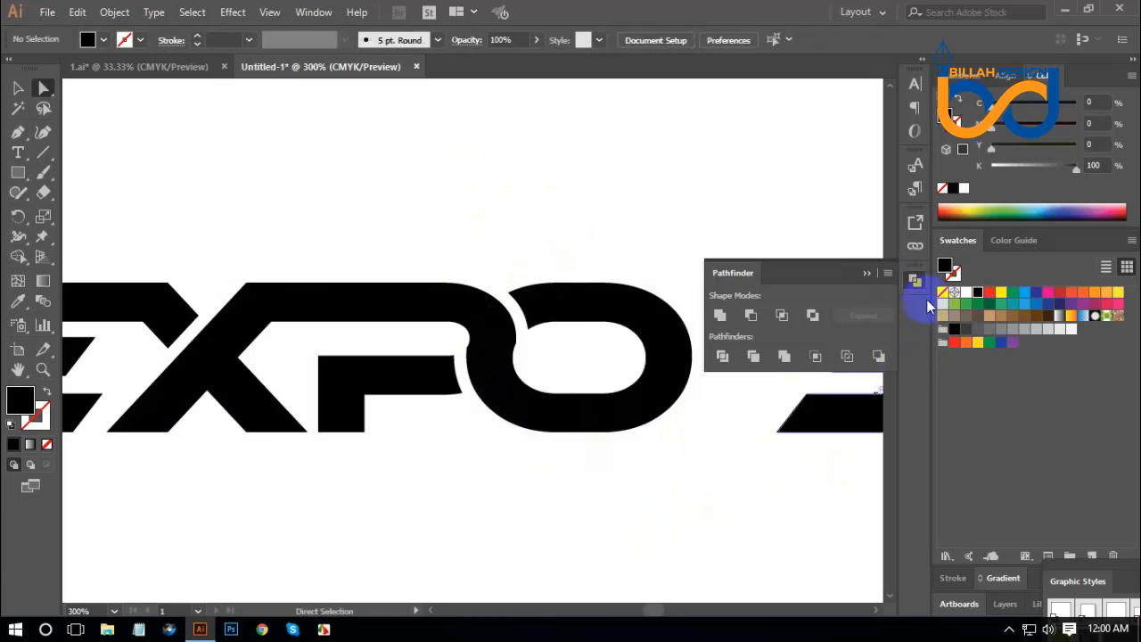
# Unite the X-P shape, the overlap piece and the O into one continuous shape.
pyautogui.moveTo(443, 470); pyautogui.dragTo(586, 212)
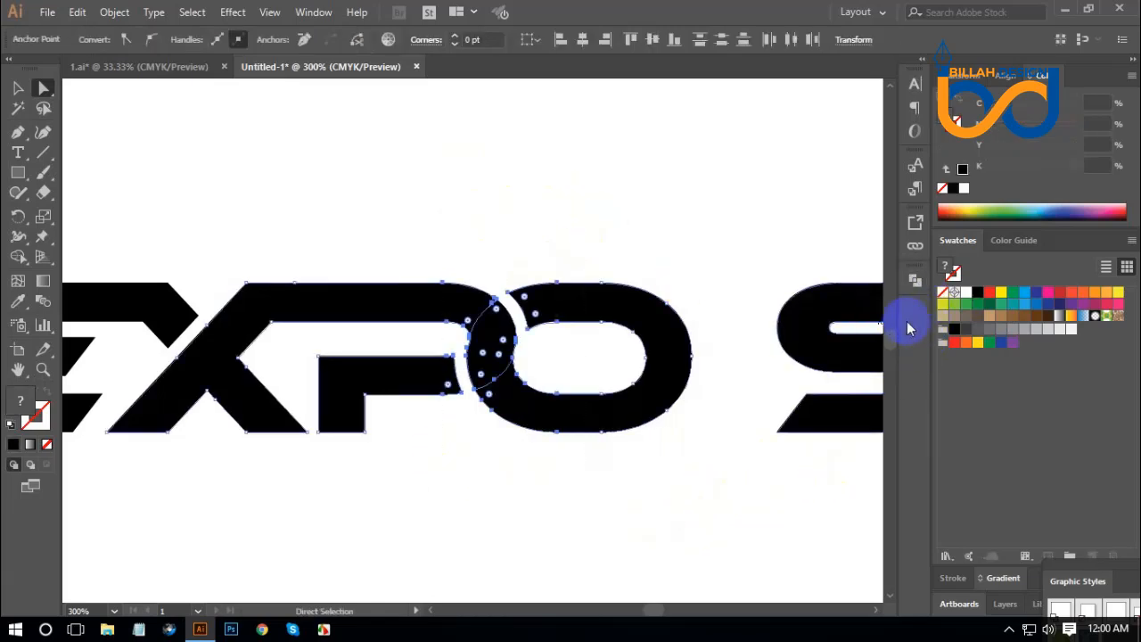
pyautogui.click(914, 282)
pyautogui.click(754, 358)
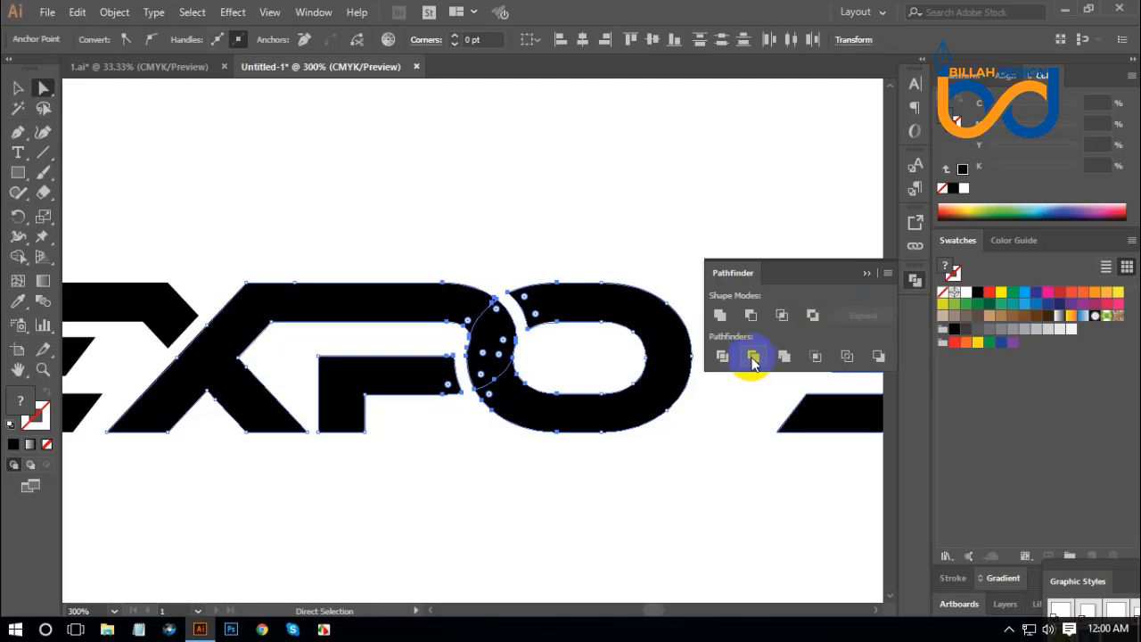
pyautogui.click(720, 316)
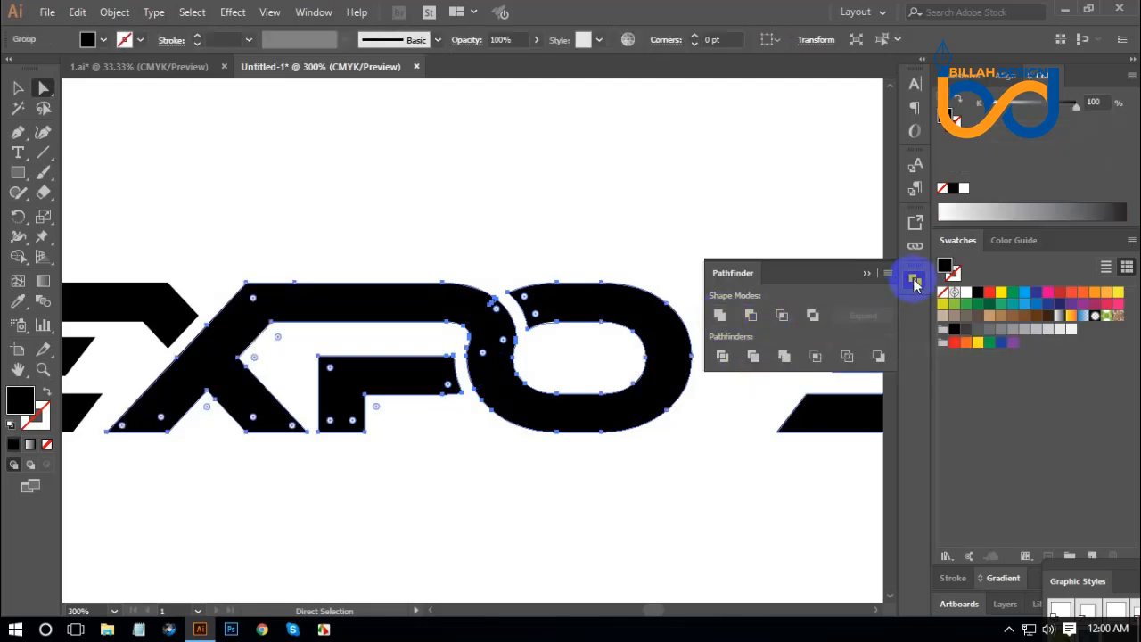
pyautogui.click(914, 282)
pyautogui.click(696, 236)
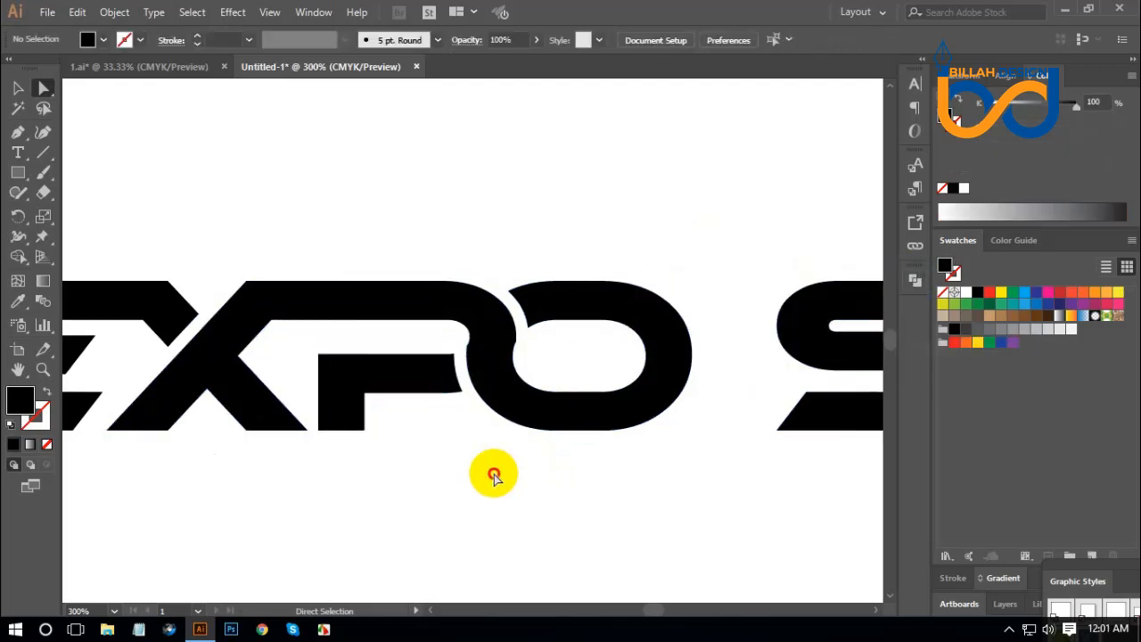
# Remove the surplus anchor points and smooth the corners on both edges of the neck joining the P to the O.
pyautogui.scroll(3, 566, 471)
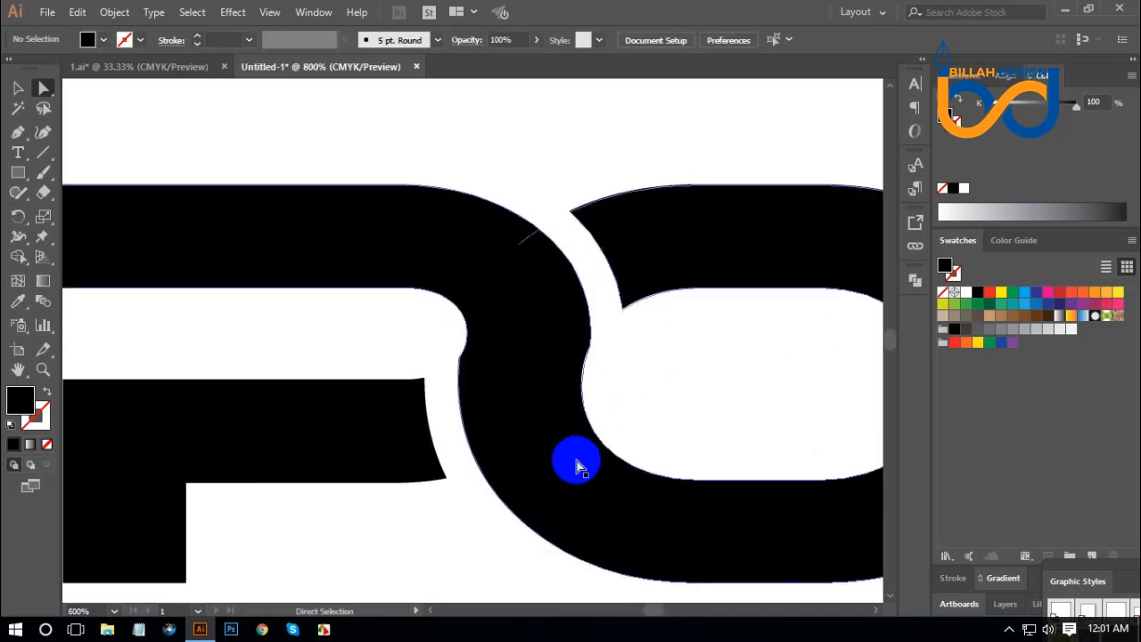
pyautogui.moveTo(632, 377); pyautogui.dragTo(606, 386)
pyautogui.click(433, 368)
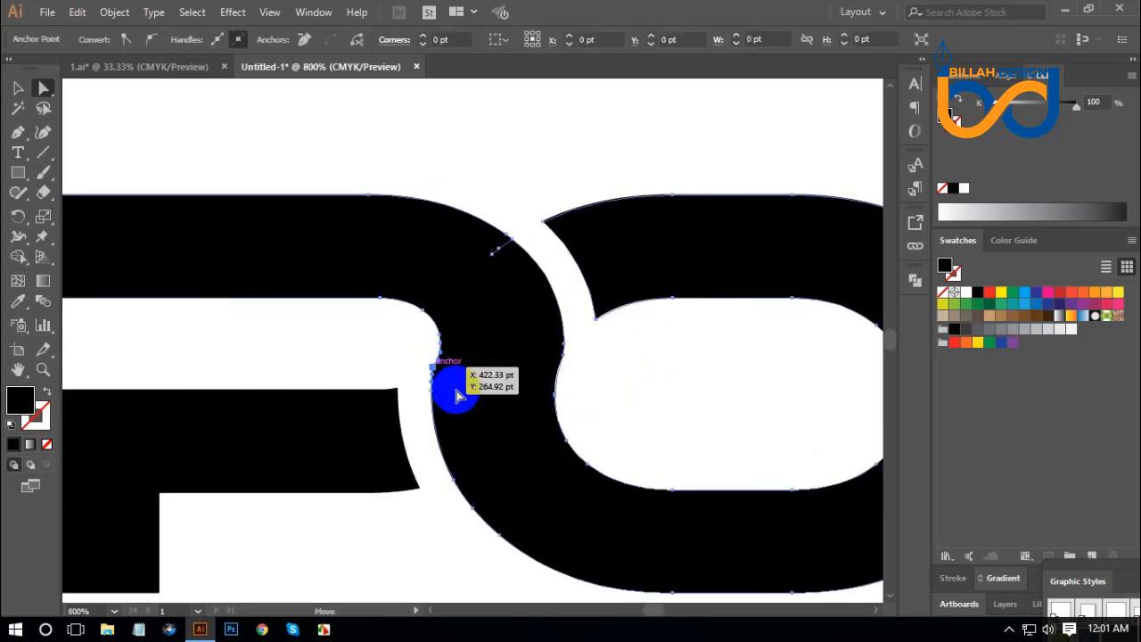
pyautogui.click(404, 353)
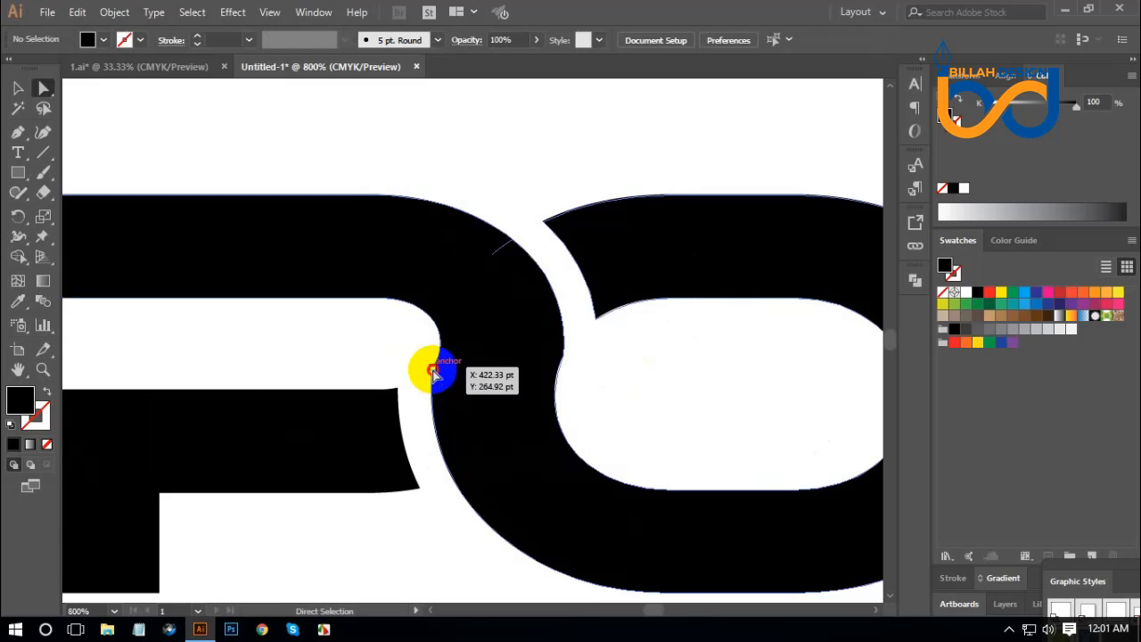
pyautogui.click(432, 370)
pyautogui.moveTo(488, 391); pyautogui.dragTo(582, 413)
pyautogui.click(580, 400)
pyautogui.click(564, 357)
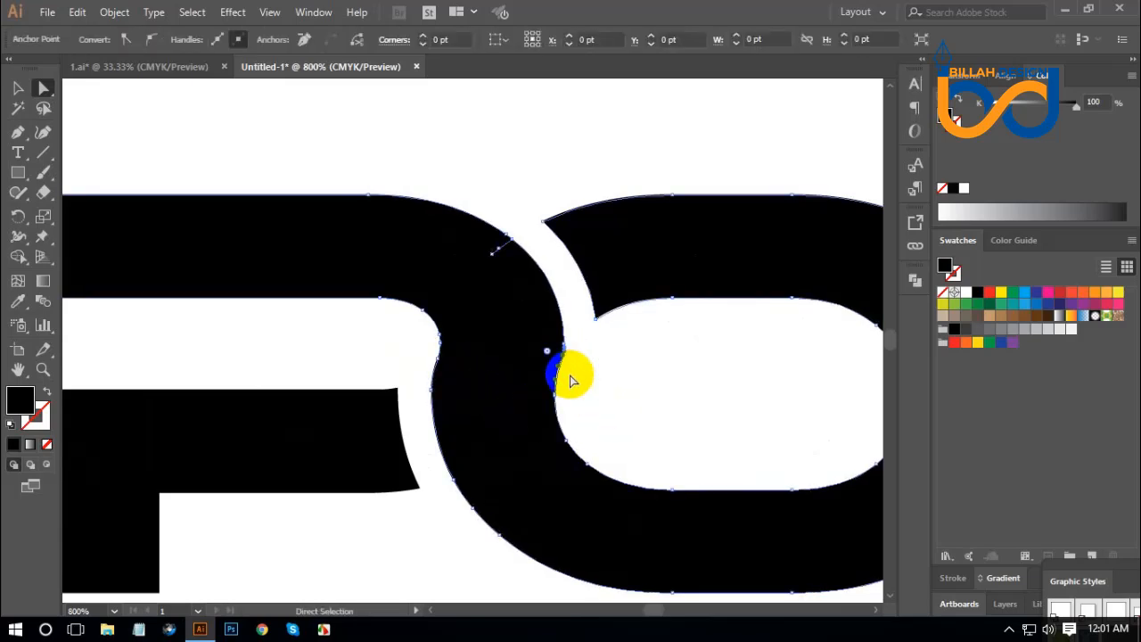
pyautogui.moveTo(547, 349); pyautogui.dragTo(444, 338)
pyautogui.click(652, 390)
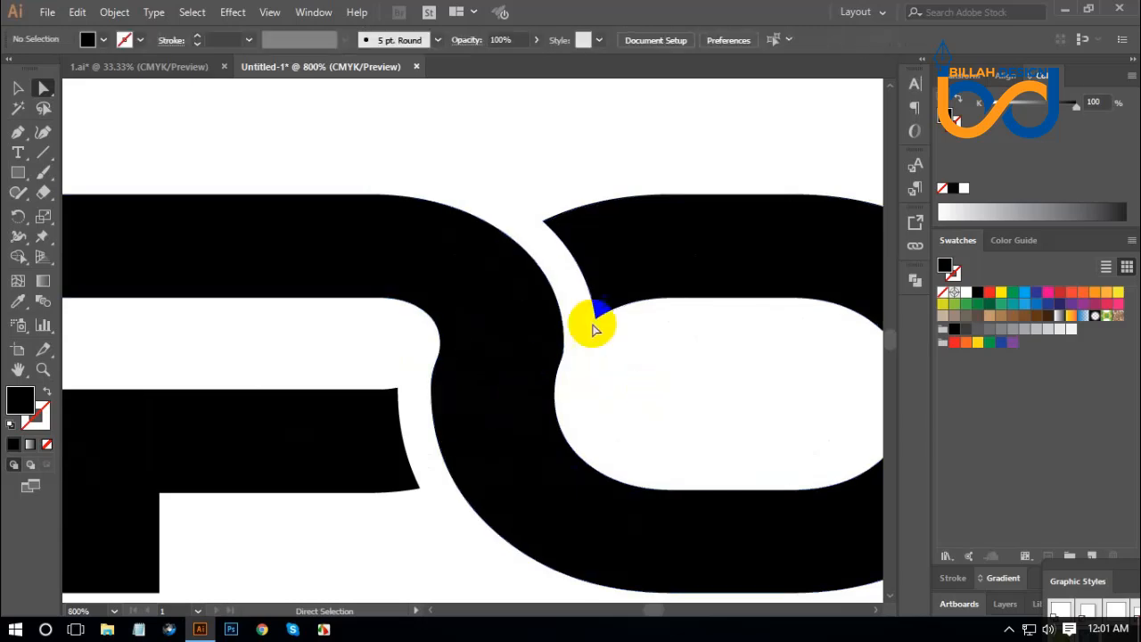
# Remove the thin cut line inside the P's curve by uniting the shape with Pathfinder and deleting the leftover speck.
pyautogui.moveTo(542, 210); pyautogui.dragTo(559, 259)
pyautogui.moveTo(451, 241); pyautogui.dragTo(533, 307)
pyautogui.click(519, 290)
pyautogui.moveTo(537, 213); pyautogui.dragTo(498, 335)
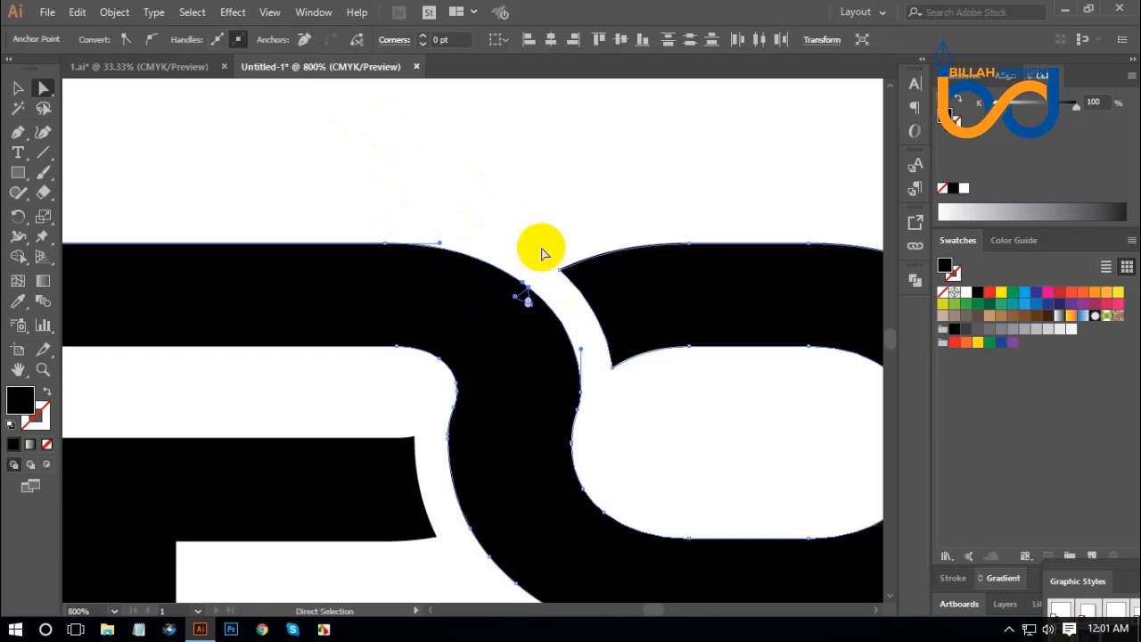
pyautogui.click(915, 282)
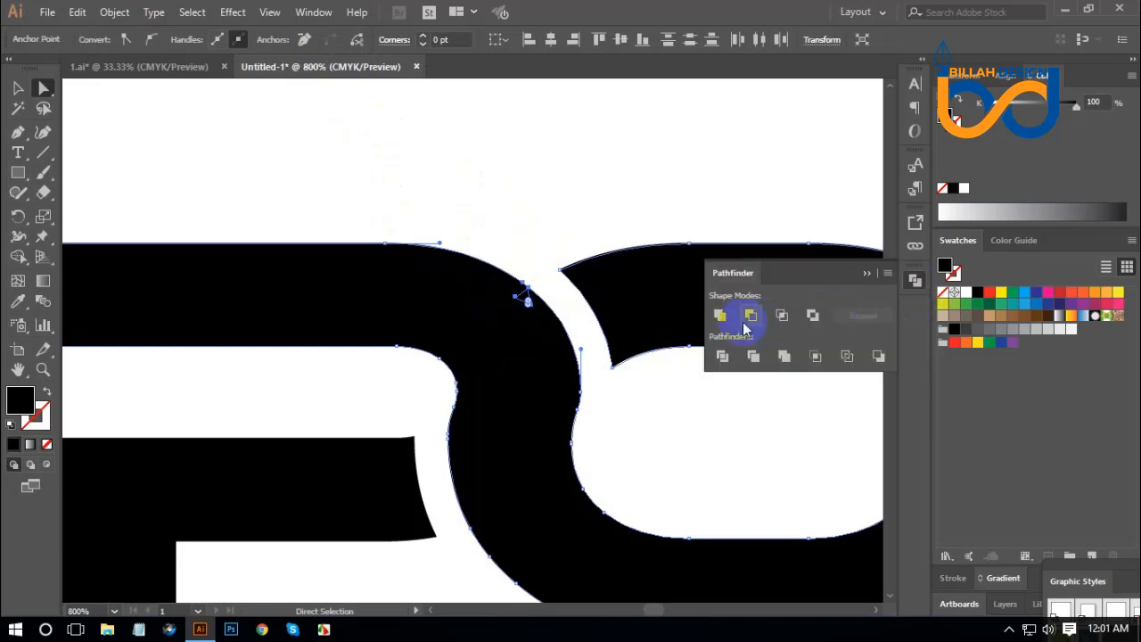
pyautogui.click(718, 316)
pyautogui.click(912, 282)
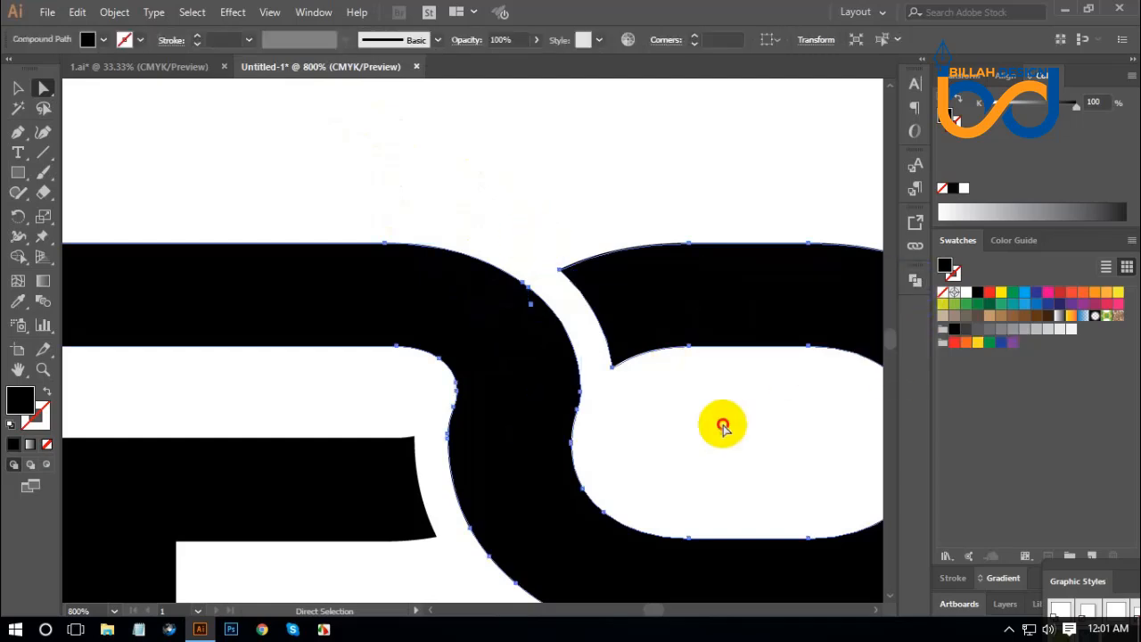
pyautogui.click(723, 422)
pyautogui.click(532, 307)
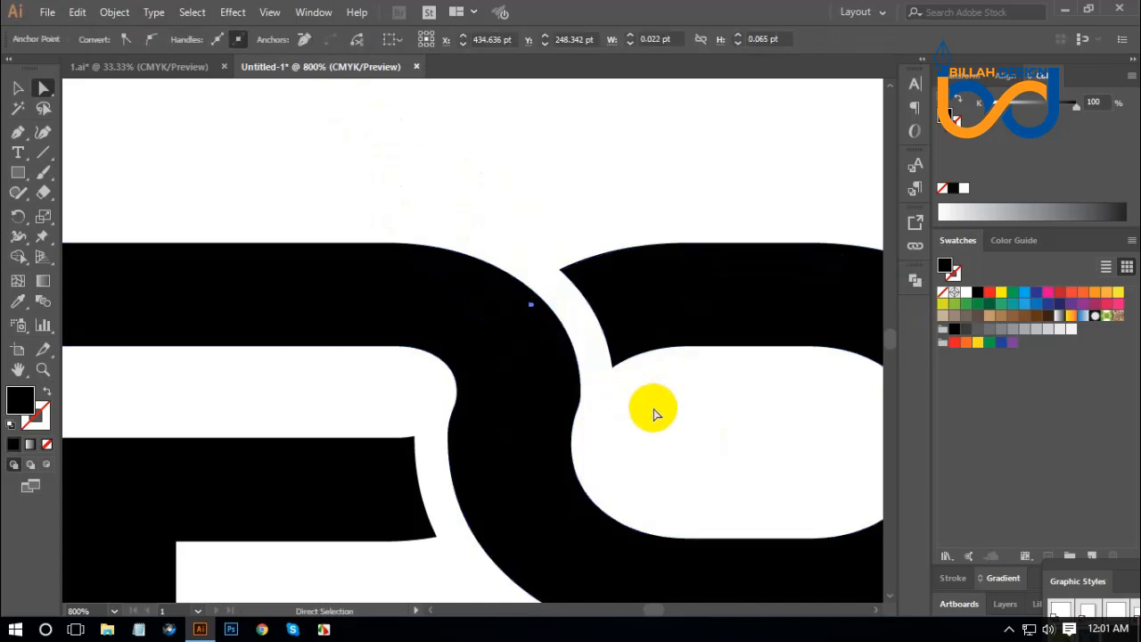
pyautogui.click(655, 415)
# Move the S and the final E together horizontally until the S sits close beside the O.
pyautogui.hotkey('ctrl', '-')
pyautogui.hotkey('ctrl', '-')
pyautogui.hotkey('ctrl', '-')
pyautogui.hotkey('ctrl', '-')
pyautogui.hotkey('ctrl', '-')
pyautogui.hotkey('ctrl', '-')
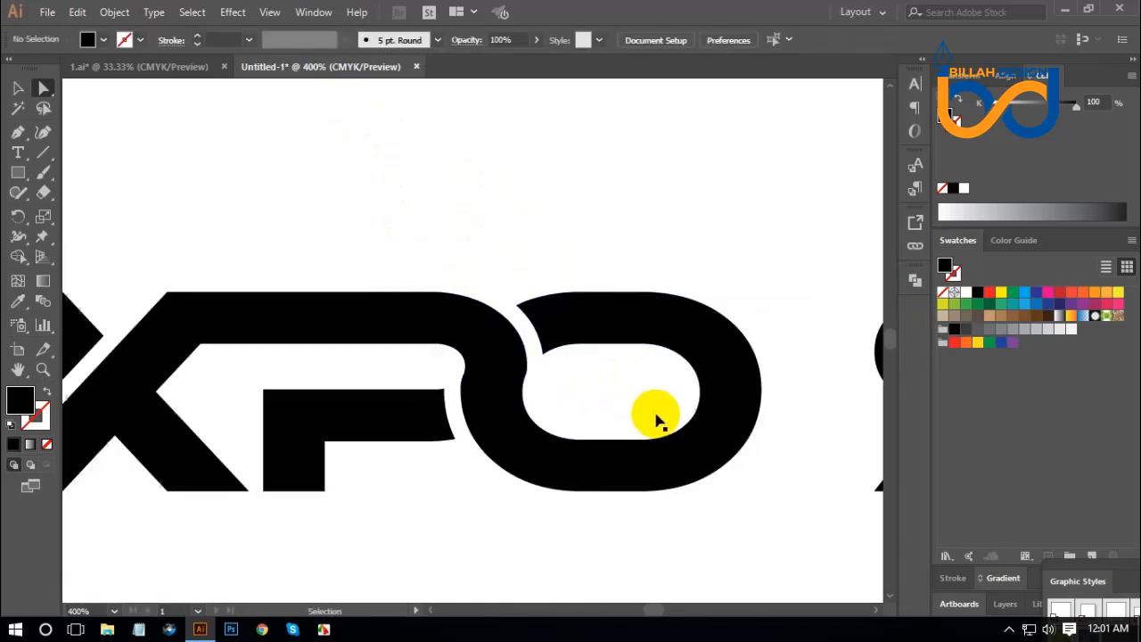
pyautogui.press('space')
pyautogui.moveTo(559, 451); pyautogui.dragTo(576, 446)
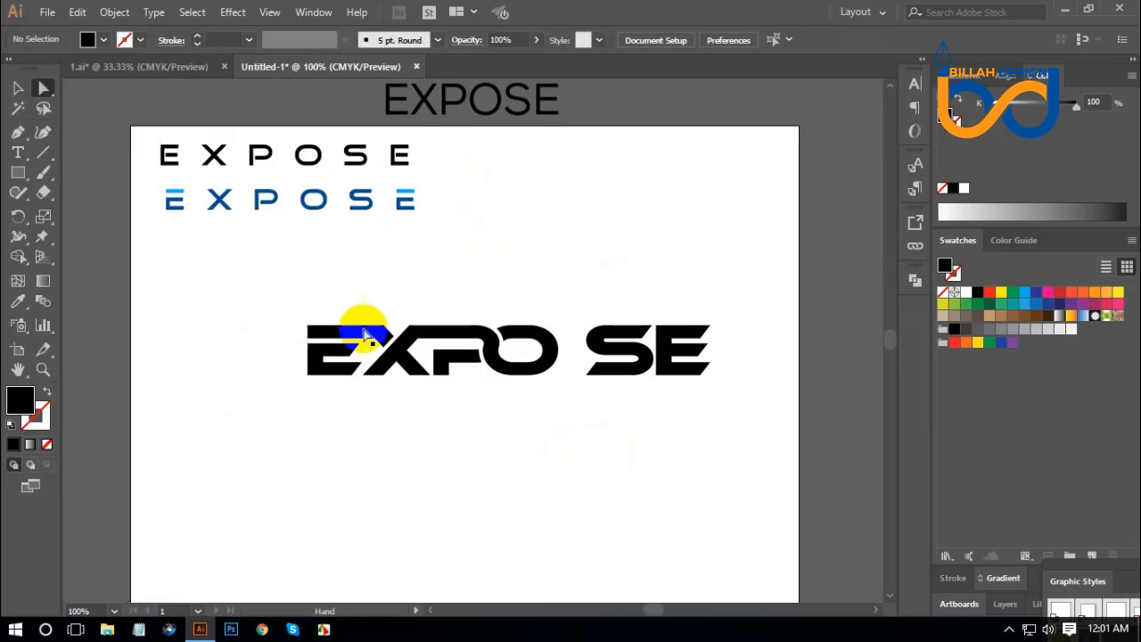
pyautogui.click(19, 89)
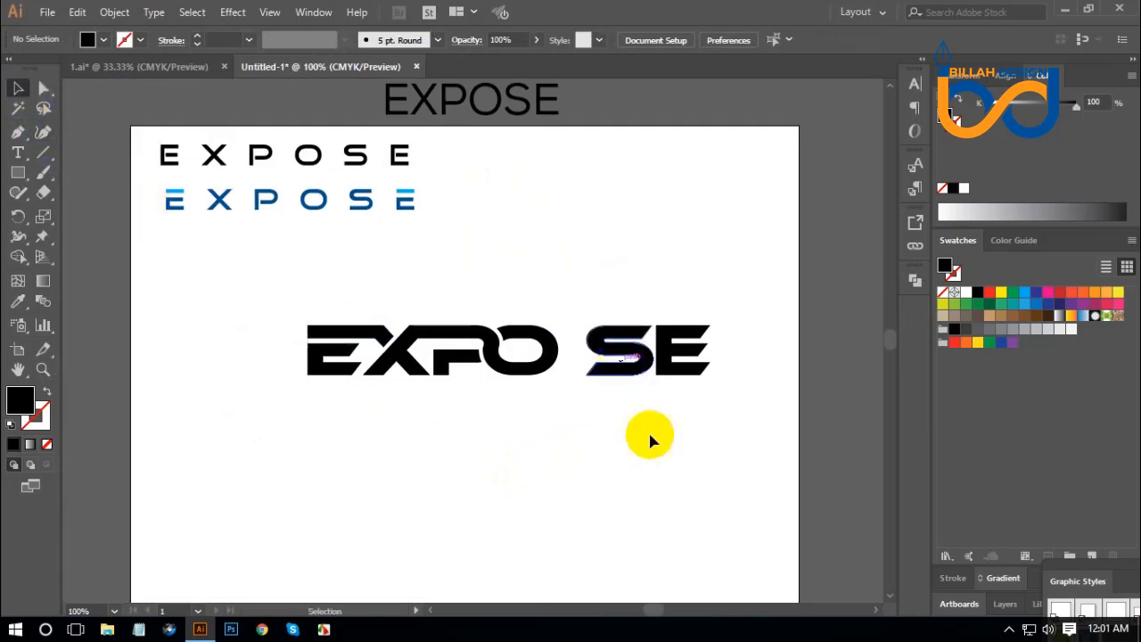
pyautogui.moveTo(721, 370); pyautogui.dragTo(607, 401)
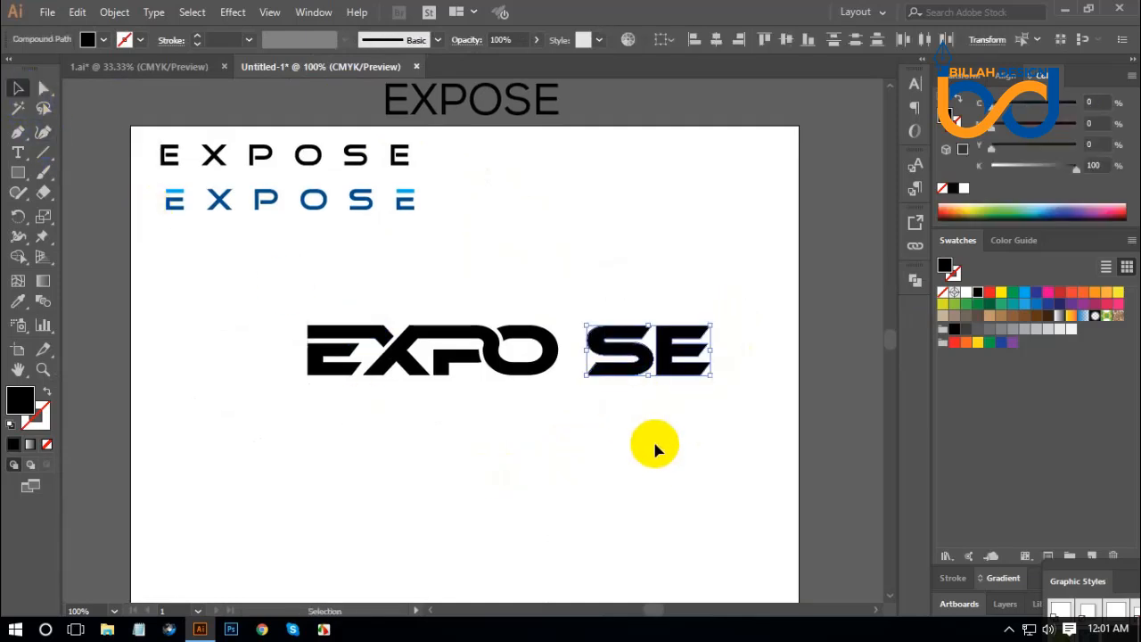
pyautogui.hotkey('ctrl', '+')
pyautogui.moveTo(362, 487); pyautogui.dragTo(649, 485)
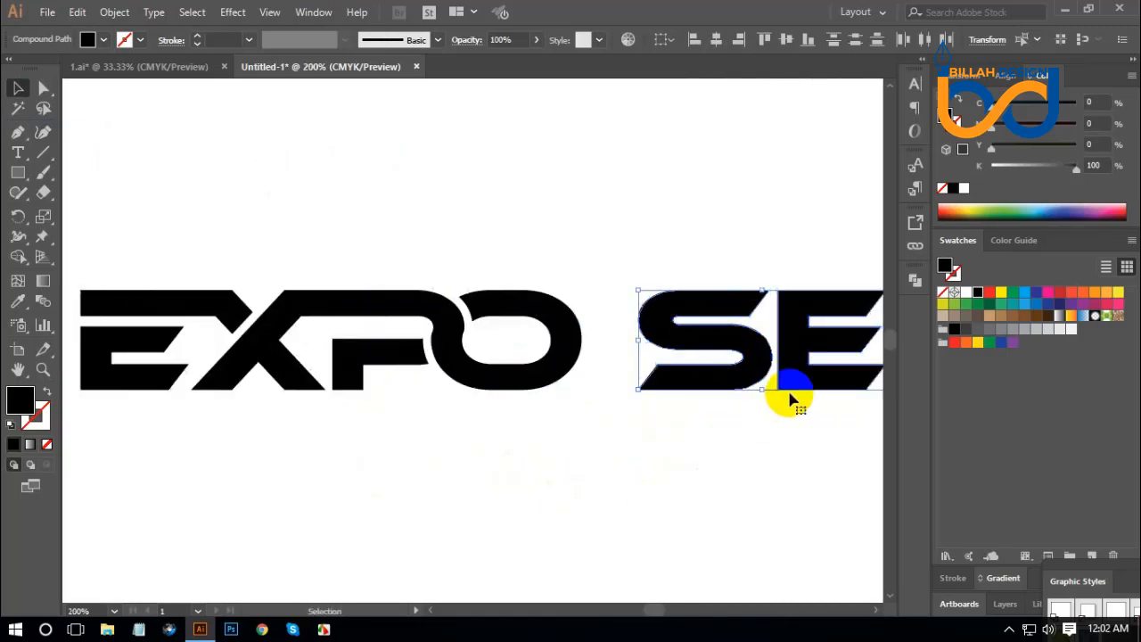
pyautogui.moveTo(756, 360); pyautogui.dragTo(704, 357)
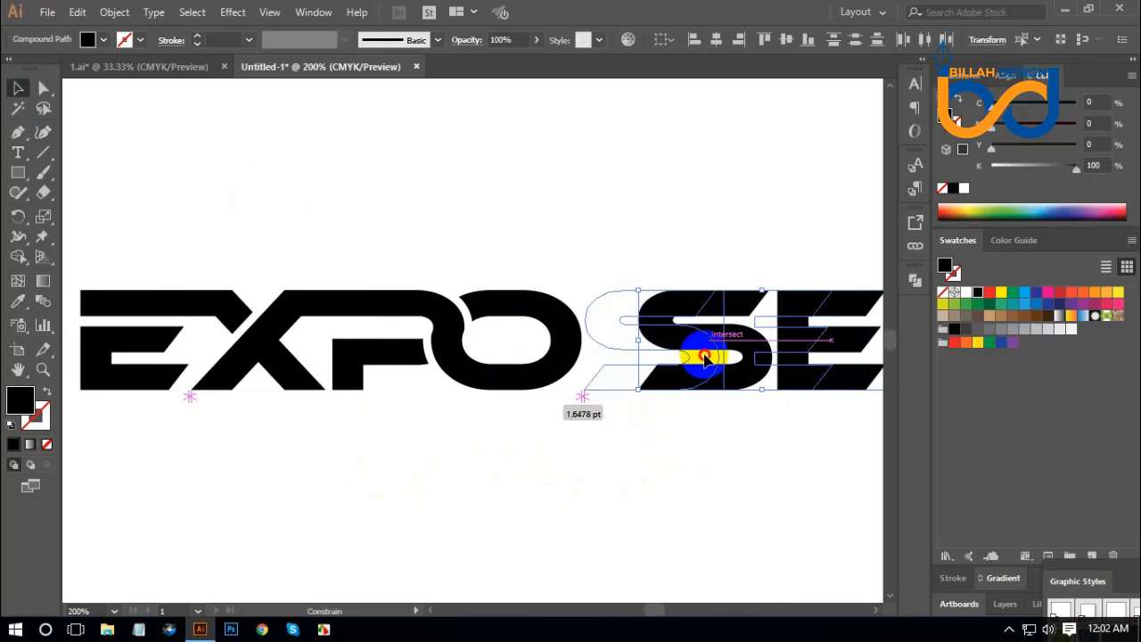
pyautogui.moveTo(704, 357); pyautogui.dragTo(705, 357)
pyautogui.click(762, 464)
# Extend the slanted lower-left end of the S horizontally so its tail runs into the O's lower curve.
pyautogui.moveTo(773, 470); pyautogui.dragTo(625, 438)
pyautogui.hotkey('ctrl', '+')
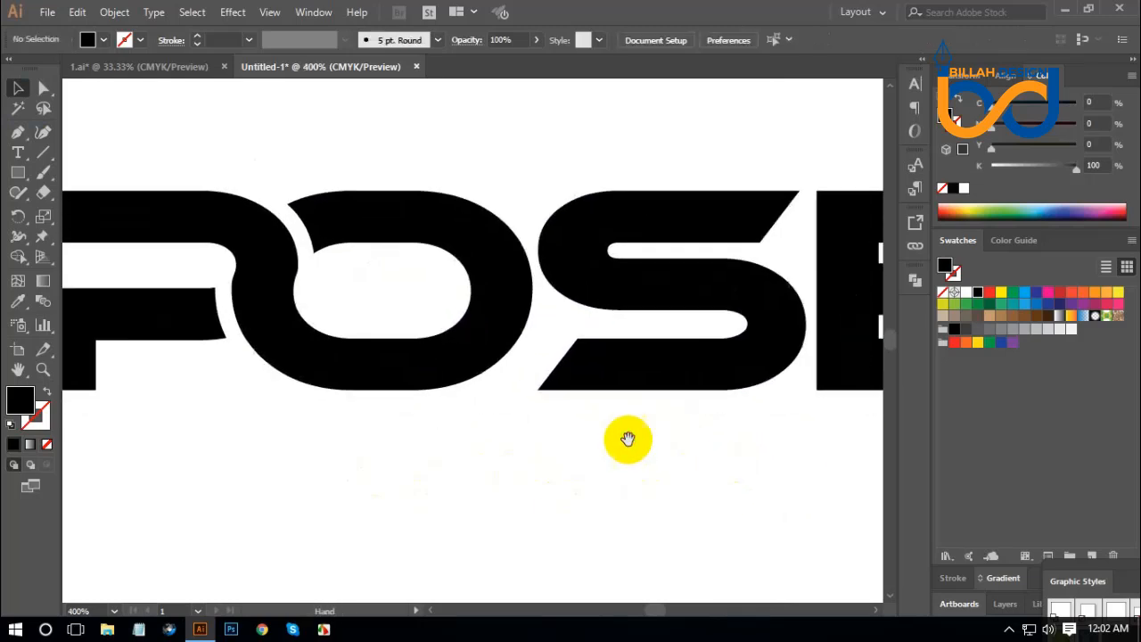
pyautogui.click(41, 87)
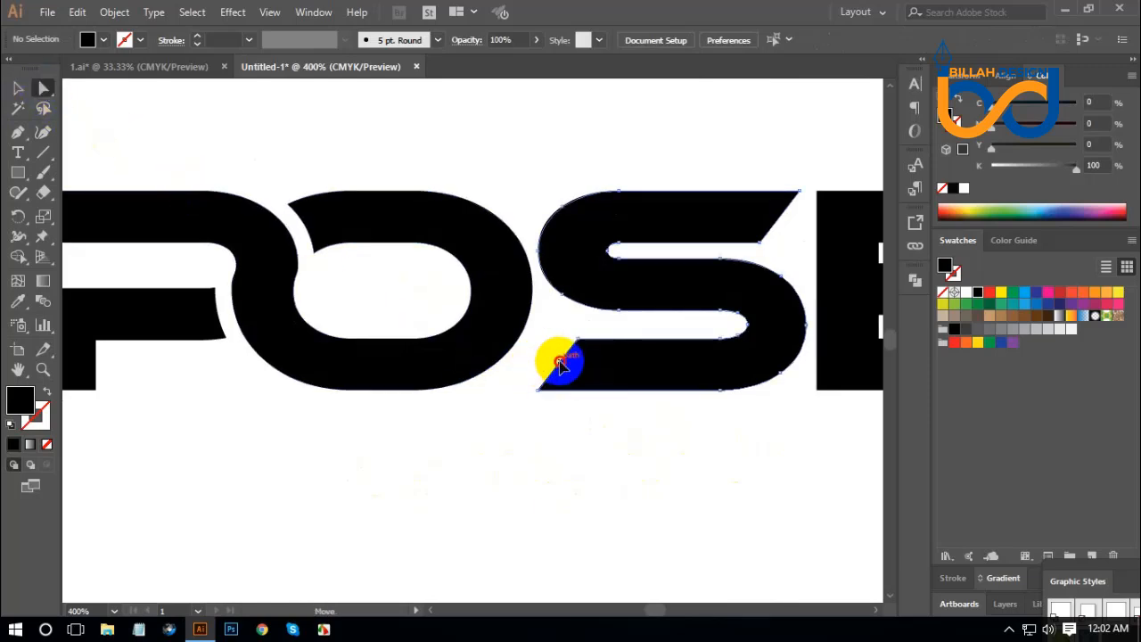
pyautogui.moveTo(560, 362); pyautogui.dragTo(441, 362)
pyautogui.click(539, 451)
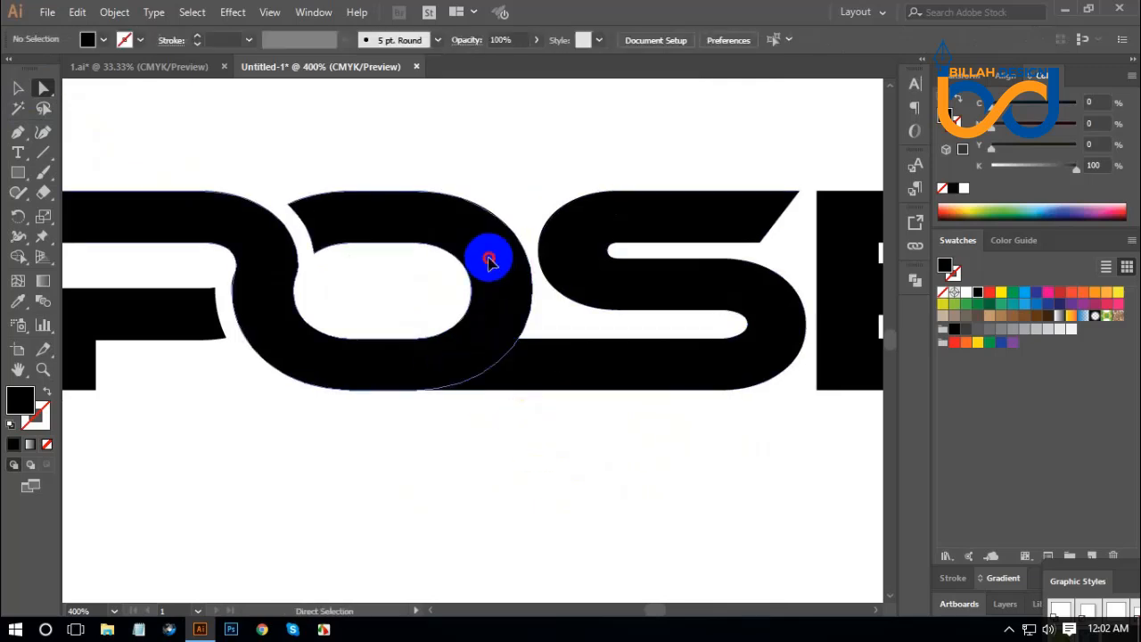
# Fill the joined X-P-O shape with red.
pyautogui.click(488, 259)
pyautogui.click(989, 293)
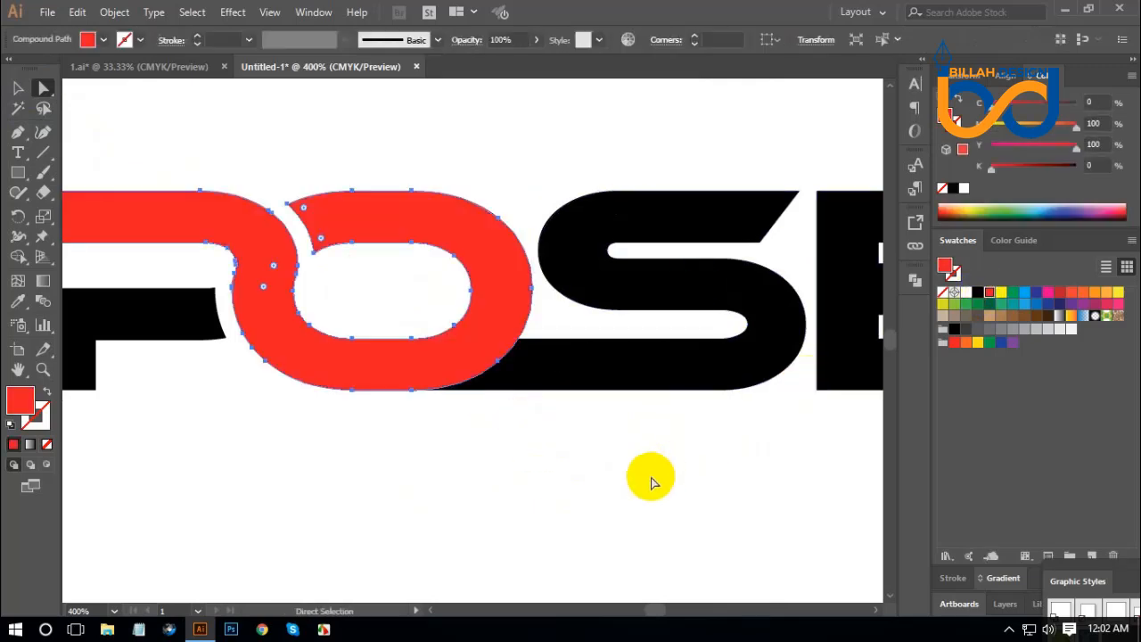
pyautogui.click(652, 476)
# Offset the path of the red X-P-O shape by 5 pt with Miter joins.
pyautogui.click(505, 286)
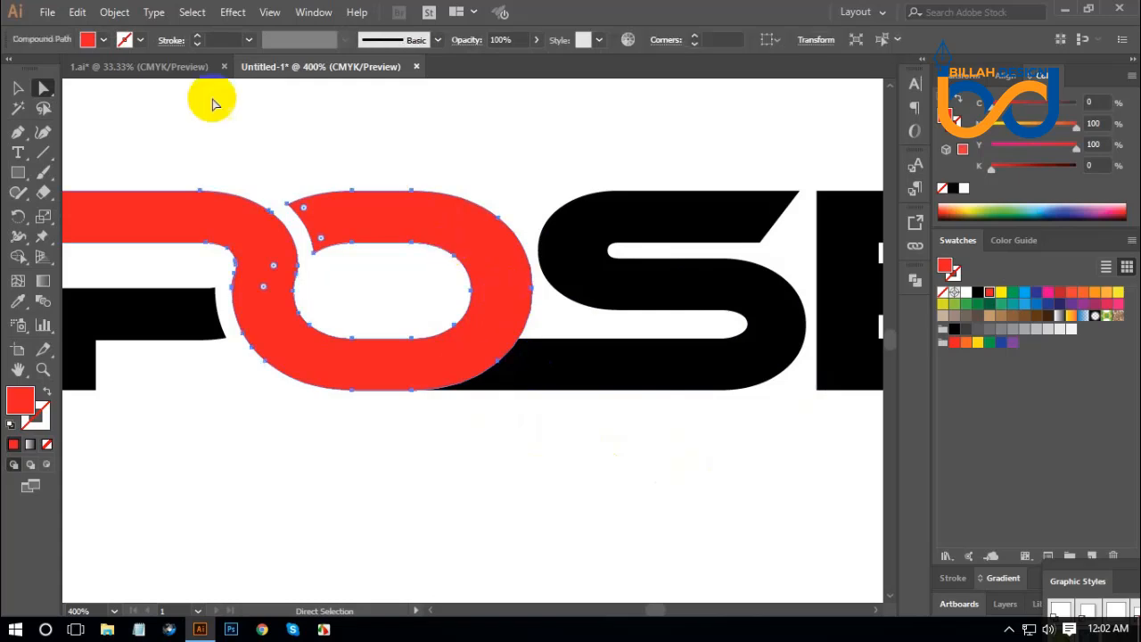
pyautogui.click(114, 13)
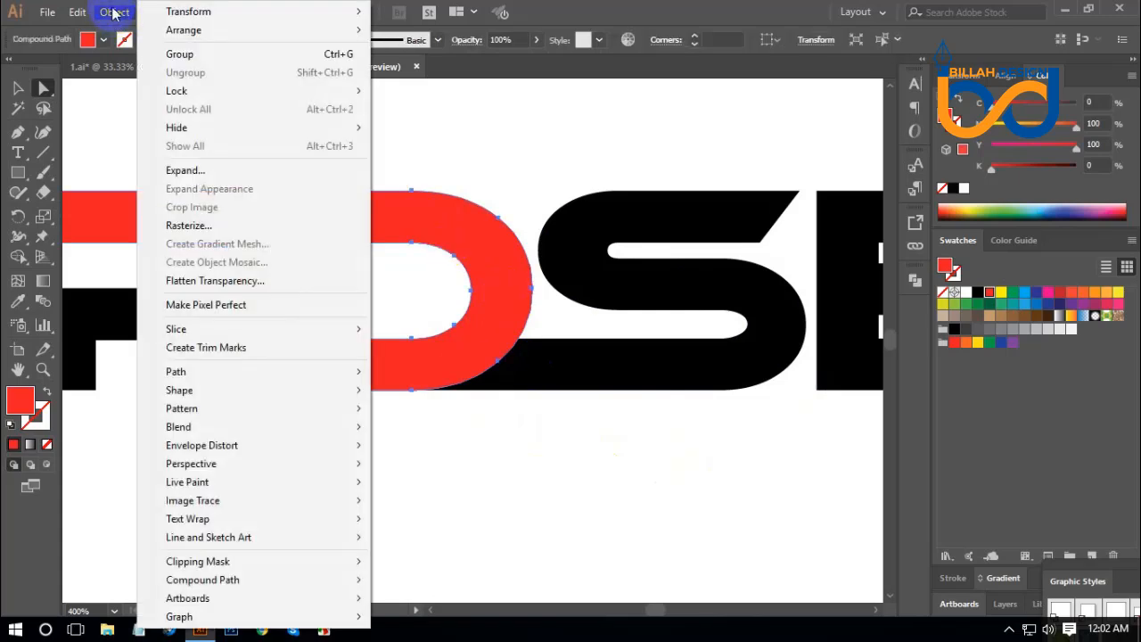
pyautogui.moveTo(199, 371)
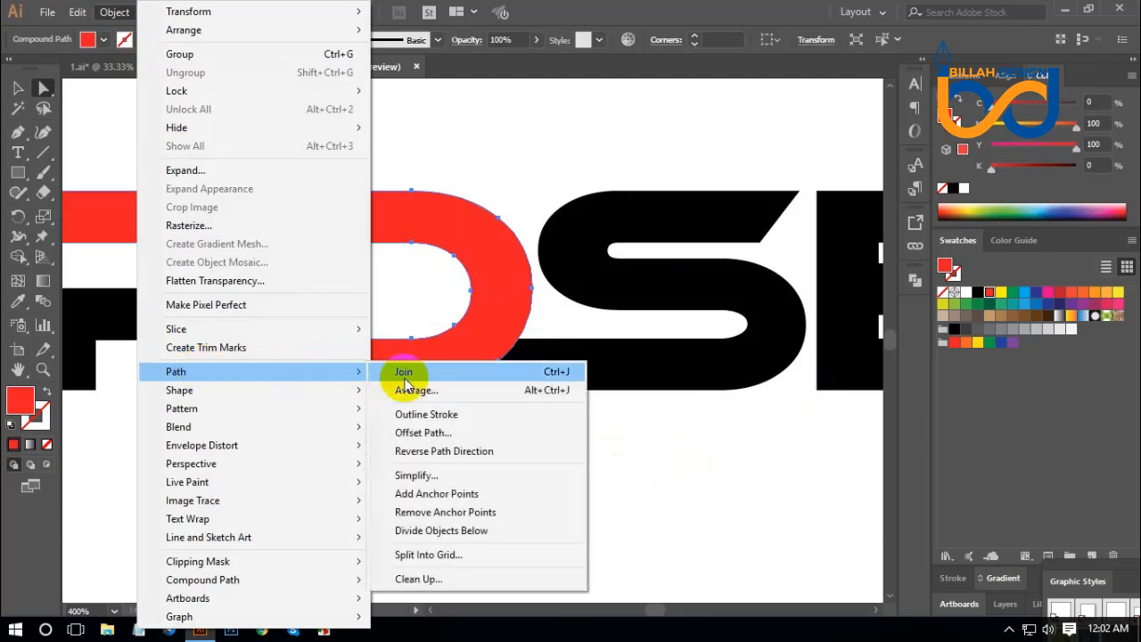
pyautogui.click(417, 437)
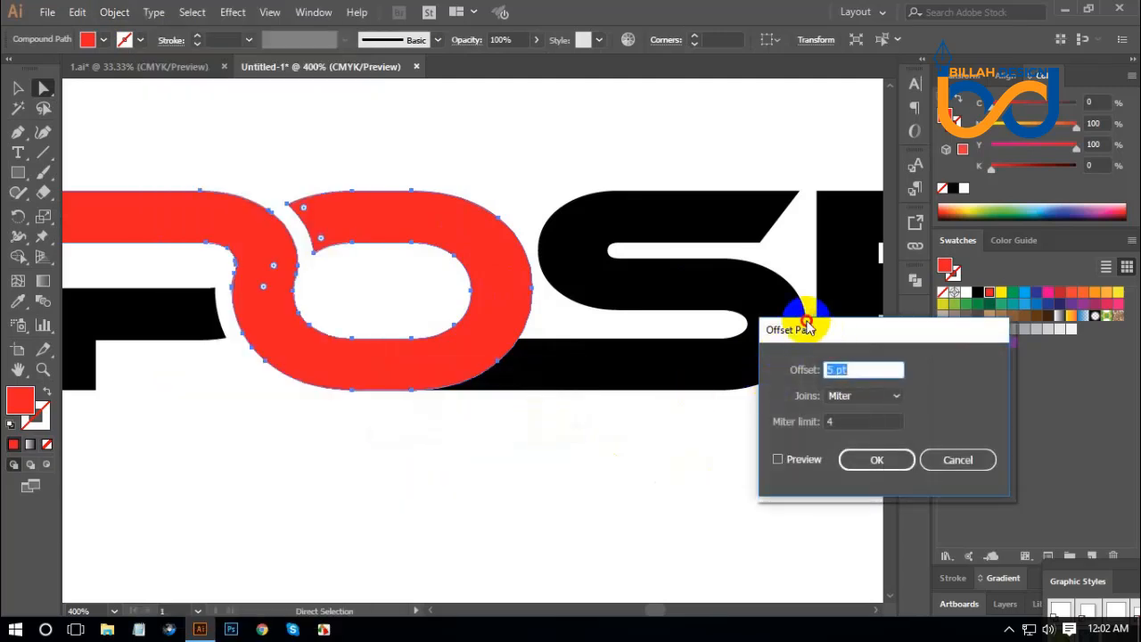
pyautogui.moveTo(807, 328); pyautogui.dragTo(778, 313)
pyautogui.click(844, 444)
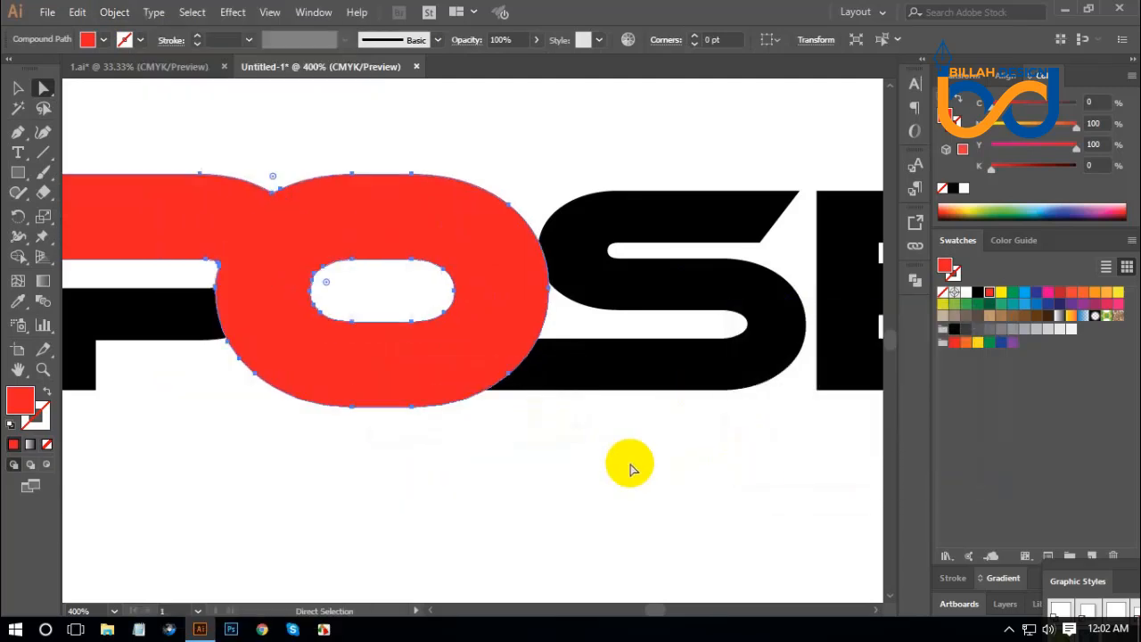
# Cut a gap in the S's extended tail along the O's offset outline with the Shape Builder.
pyautogui.moveTo(624, 453); pyautogui.dragTo(376, 198)
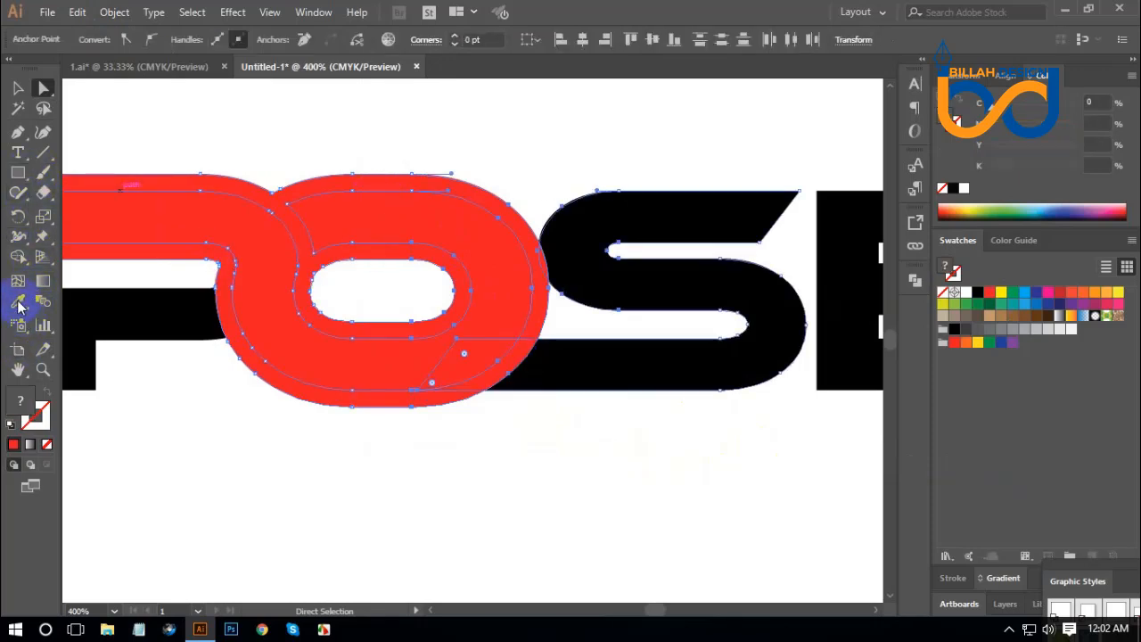
pyautogui.click(19, 259)
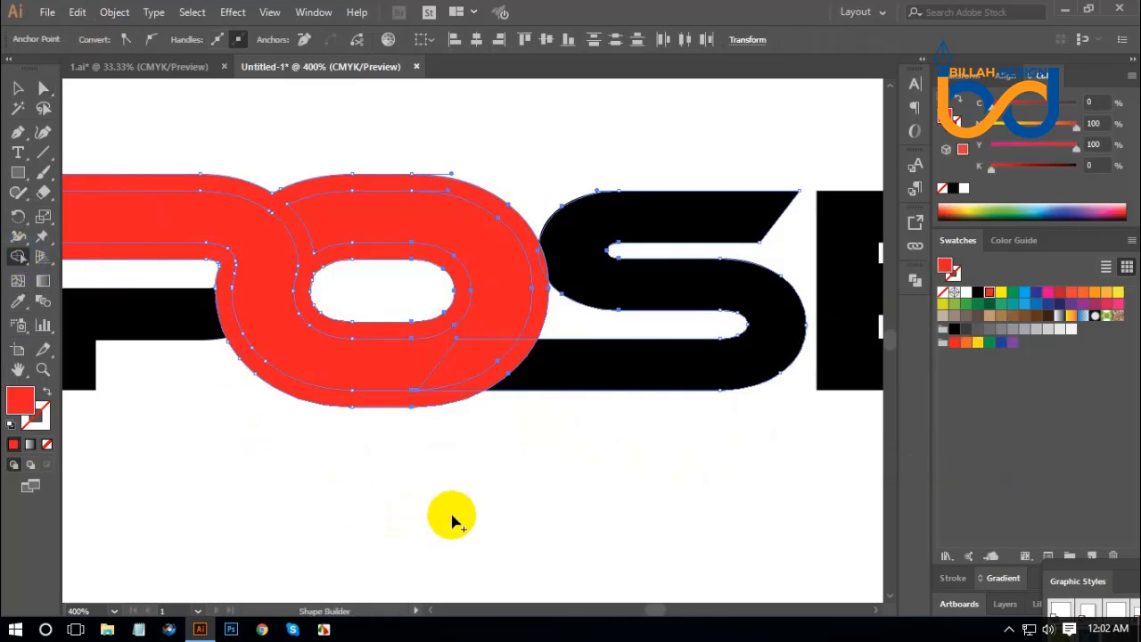
pyautogui.click(496, 382)
pyautogui.moveTo(496, 381)
pyautogui.mouseDown()
pyautogui.moveTo(481, 410)
pyautogui.moveTo(224, 300)
pyautogui.mouseUp()
pyautogui.click(43, 88)
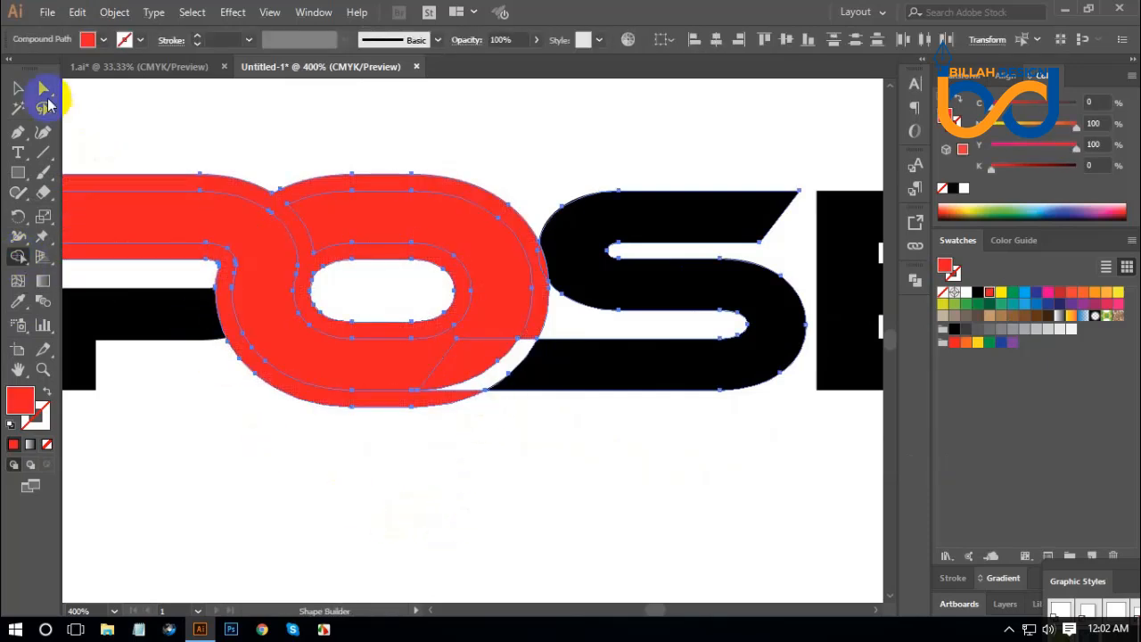
# Delete the enlarged red offset copy around the X-P-O shape.
pyautogui.click(461, 474)
pyautogui.moveTo(551, 350); pyautogui.dragTo(441, 443)
pyautogui.hotkey('ctrl', 'z')
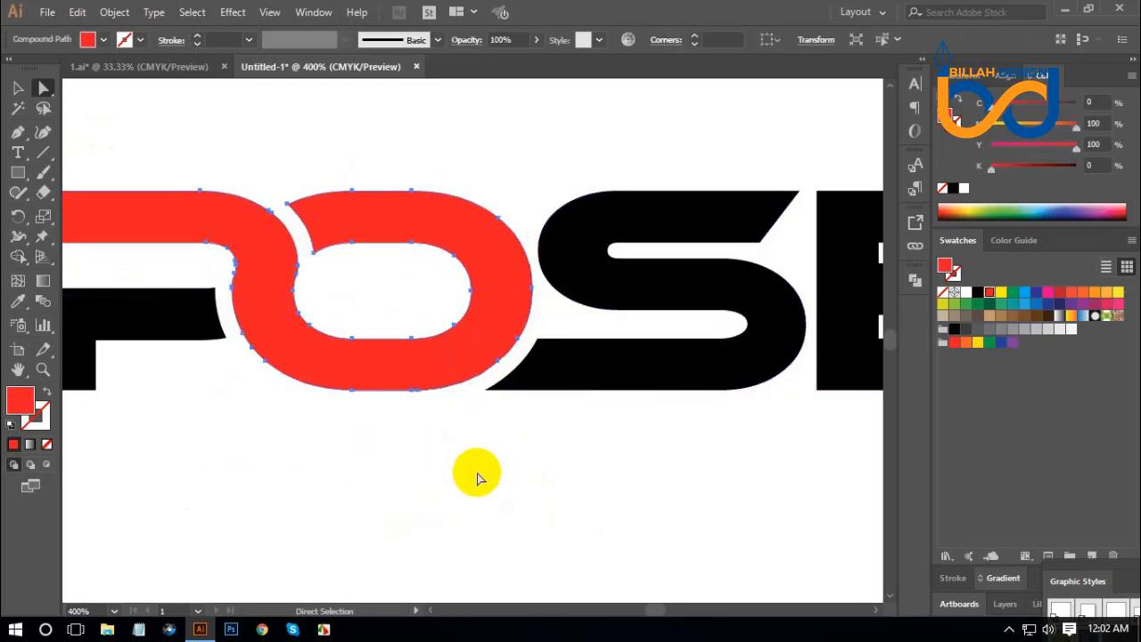
# Remove the leftover piece of the S's tail hidden behind the O's lower curve.
pyautogui.moveTo(382, 476); pyautogui.dragTo(646, 267)
pyautogui.click(473, 353)
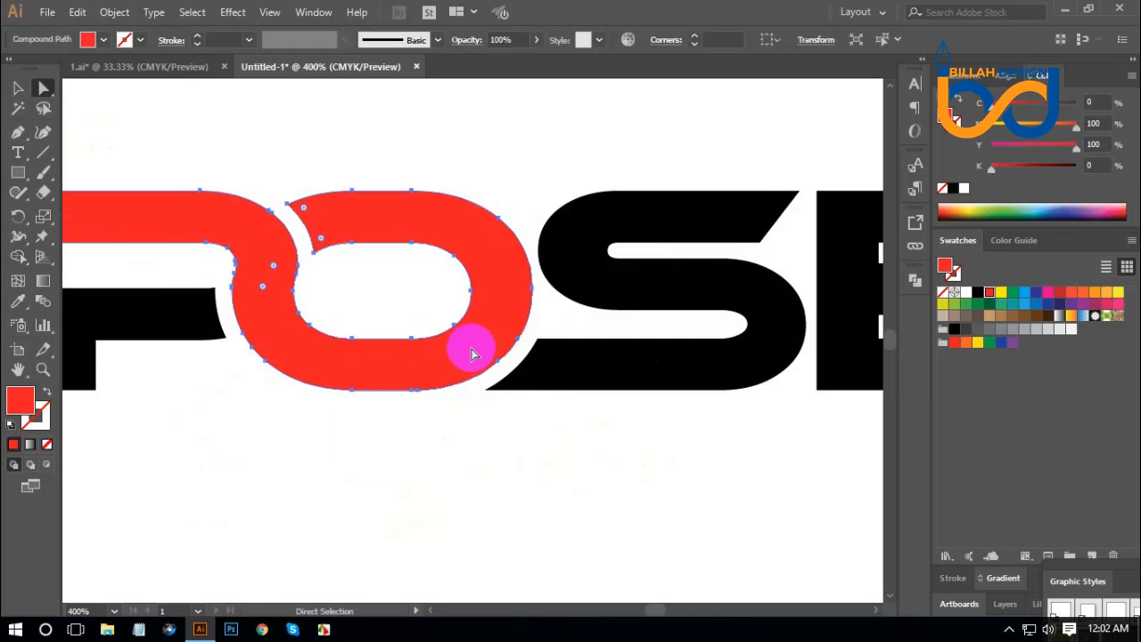
pyautogui.press('ctrl')
pyautogui.click(522, 486)
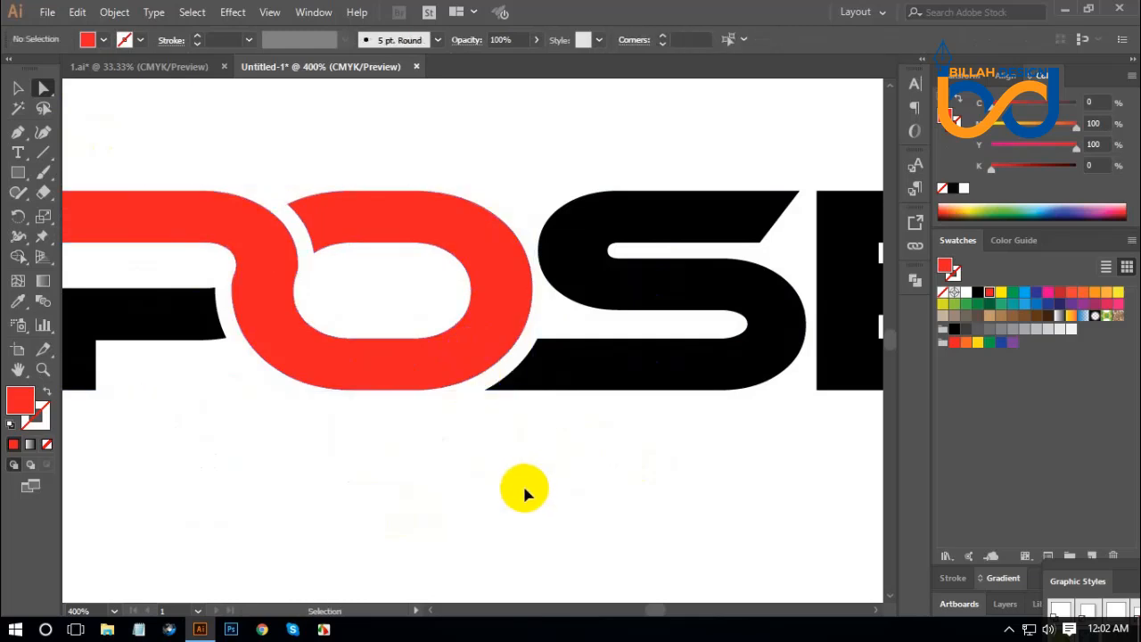
pyautogui.moveTo(438, 326); pyautogui.dragTo(486, 406)
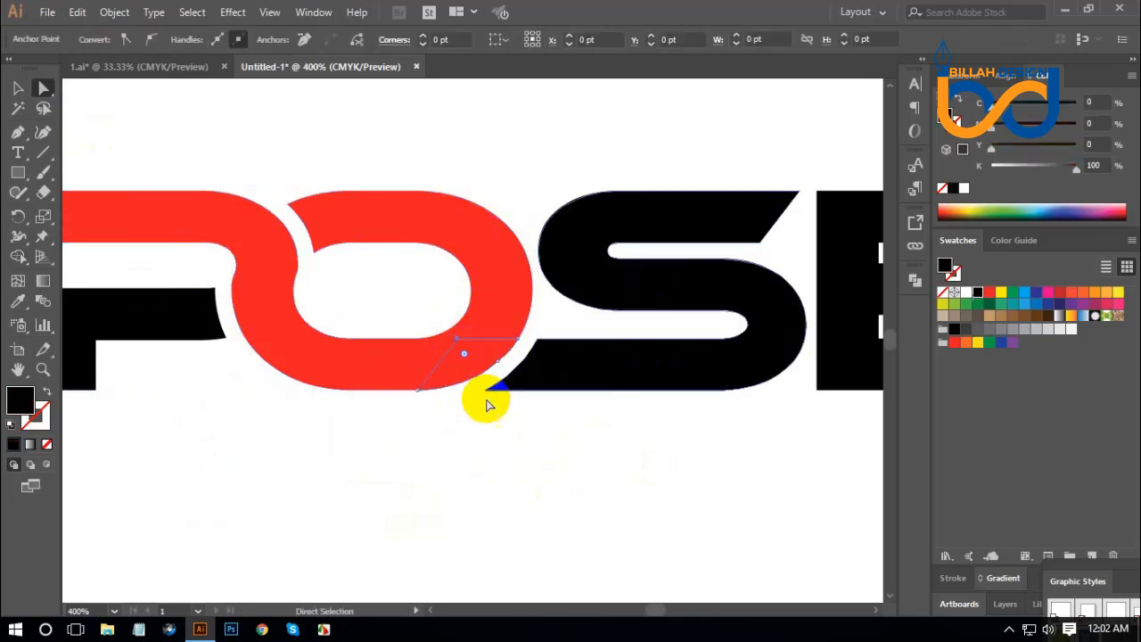
pyautogui.click(566, 492)
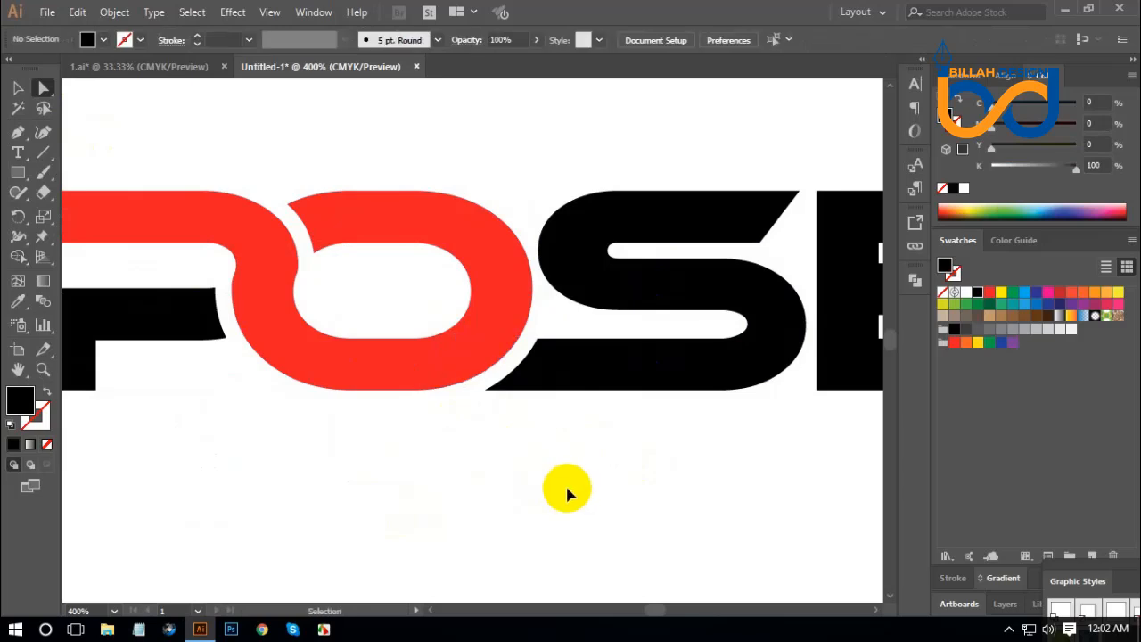
pyautogui.hotkey('ctrl', 'z')
pyautogui.click(476, 369)
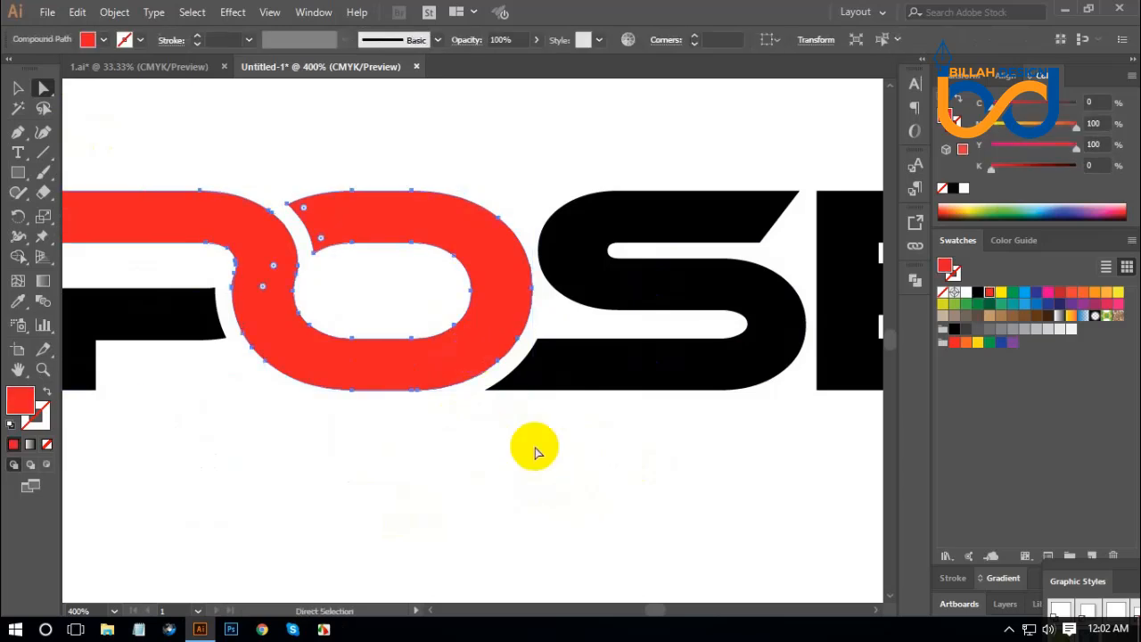
pyautogui.click(555, 467)
# Review the whole EXPOSE wordmark and examine the spacing between the S and the final E up close.
pyautogui.hotkey('ctrl', '-')
pyautogui.hotkey('ctrl', '-')
pyautogui.hotkey('ctrl', '-')
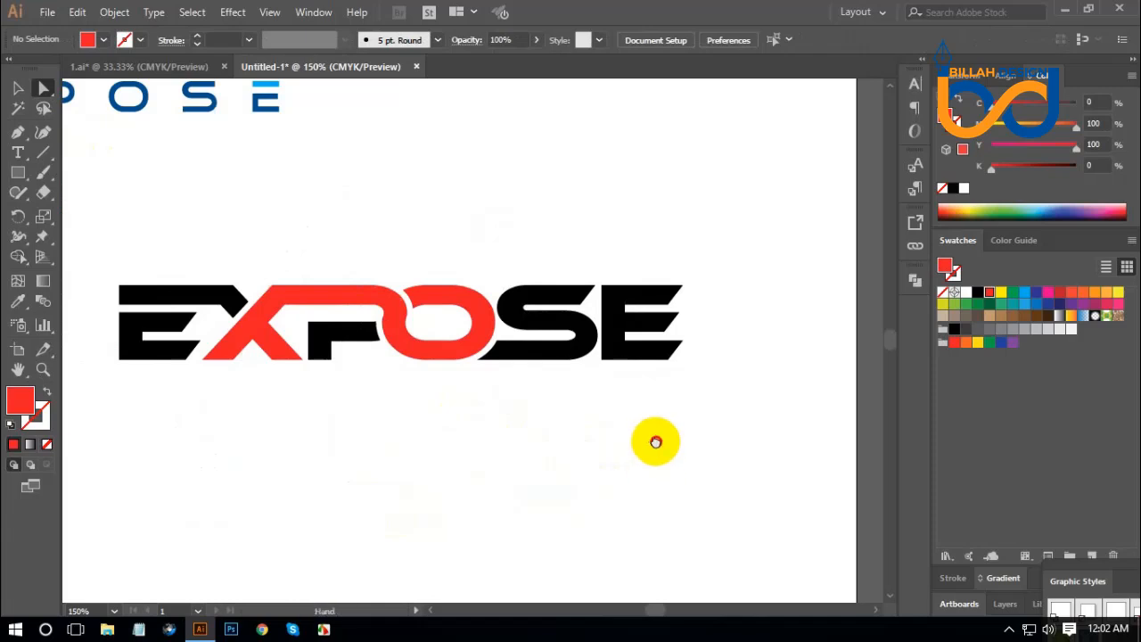
pyautogui.hscroll(1, 656, 442)
pyautogui.hotkey('ctrl', '+')
pyautogui.hotkey('ctrl', '+')
pyautogui.hotkey('ctrl', '+')
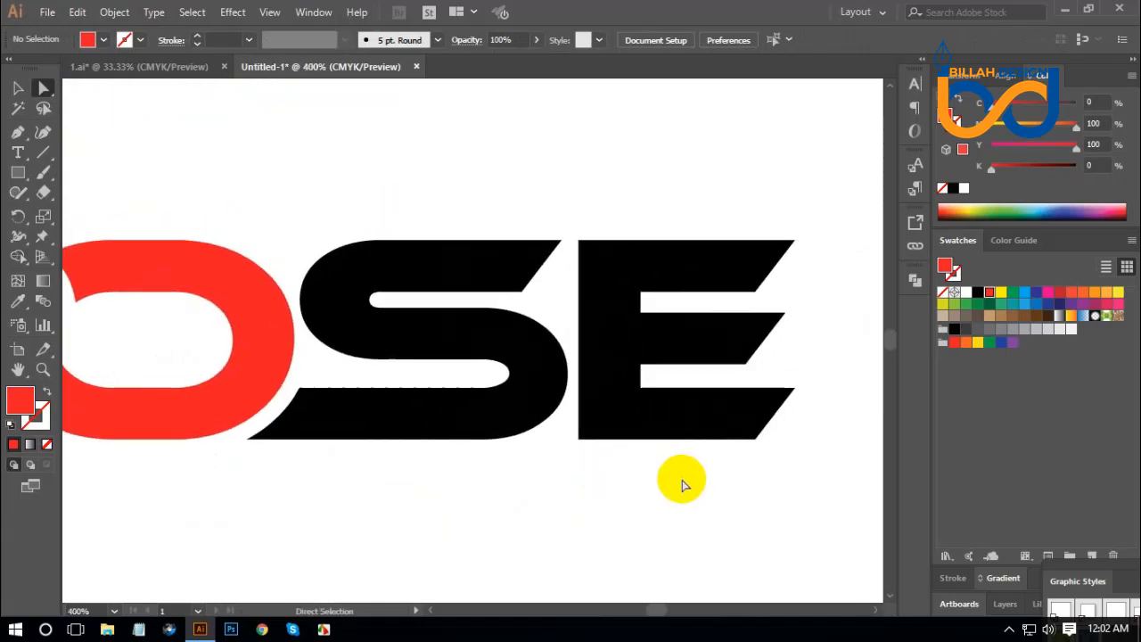
# Extend the final E's upper notch through its stem, divide the letter with Pathfinder Divide, and delete the leftover block beside the stem.
pyautogui.hotkey('ctrl', '+')
pyautogui.moveTo(730, 291); pyautogui.dragTo(536, 314)
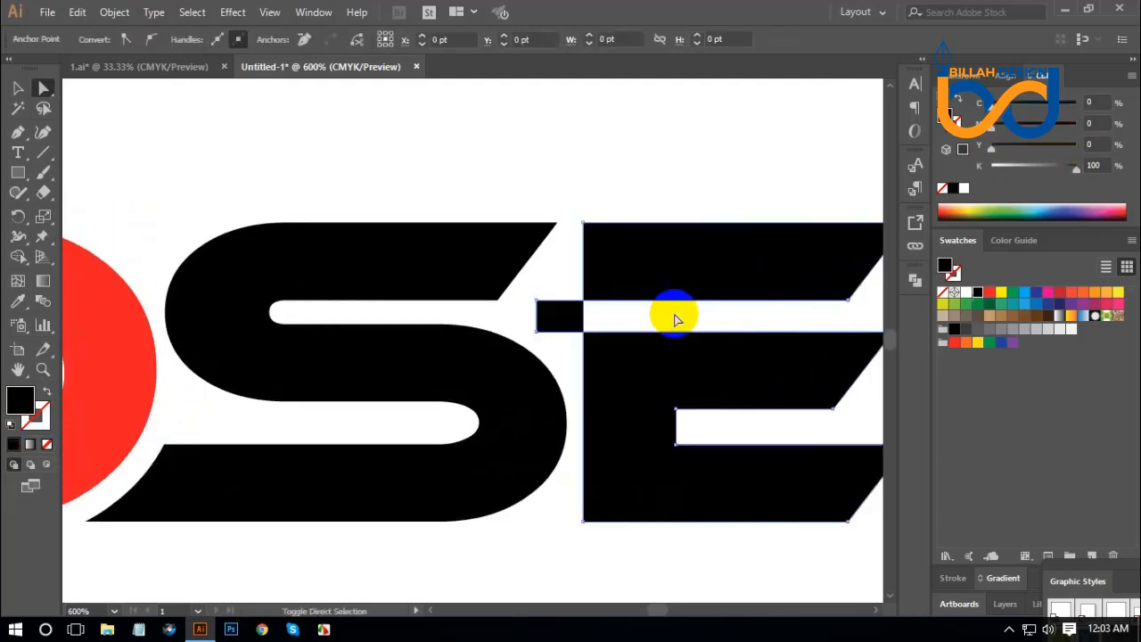
pyautogui.click(723, 356)
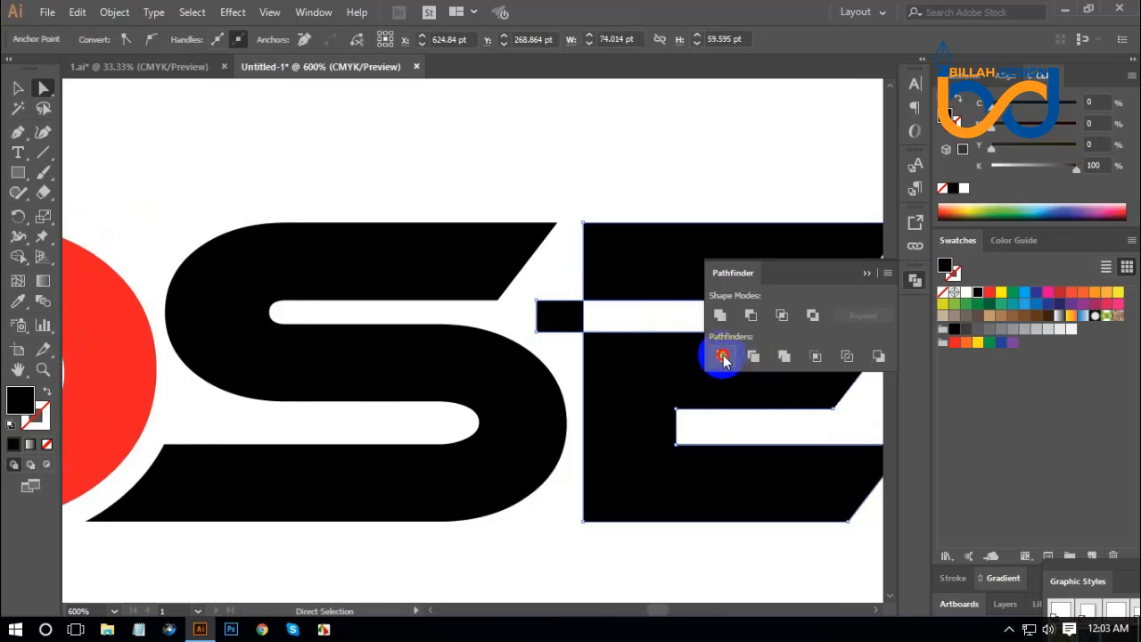
pyautogui.click(904, 280)
pyautogui.click(743, 161)
pyautogui.click(580, 321)
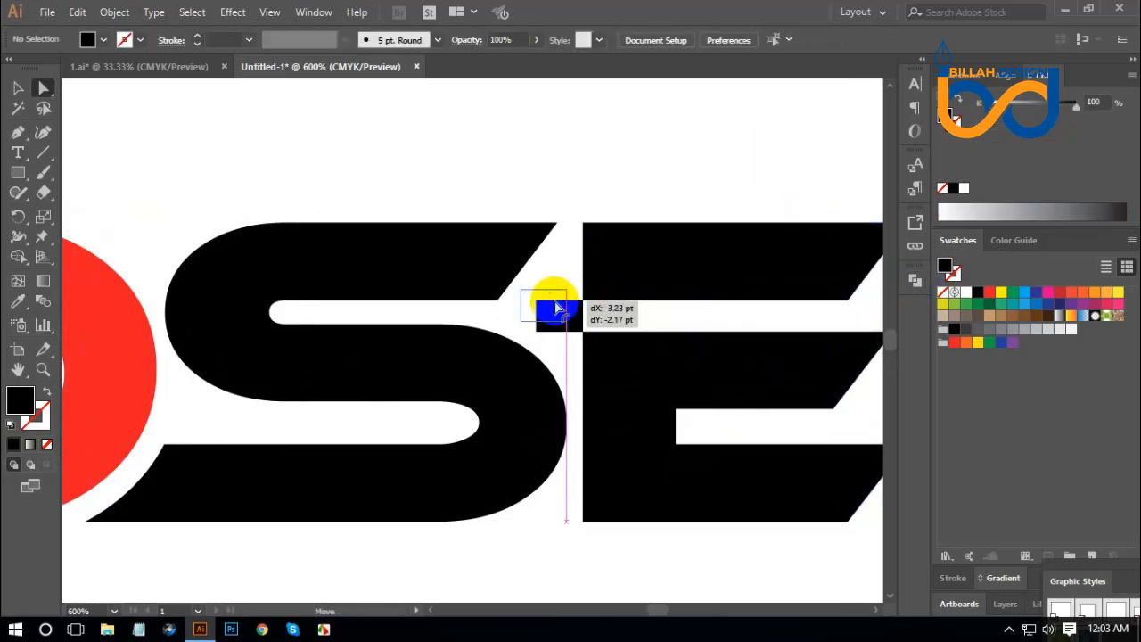
pyautogui.press('Delete')
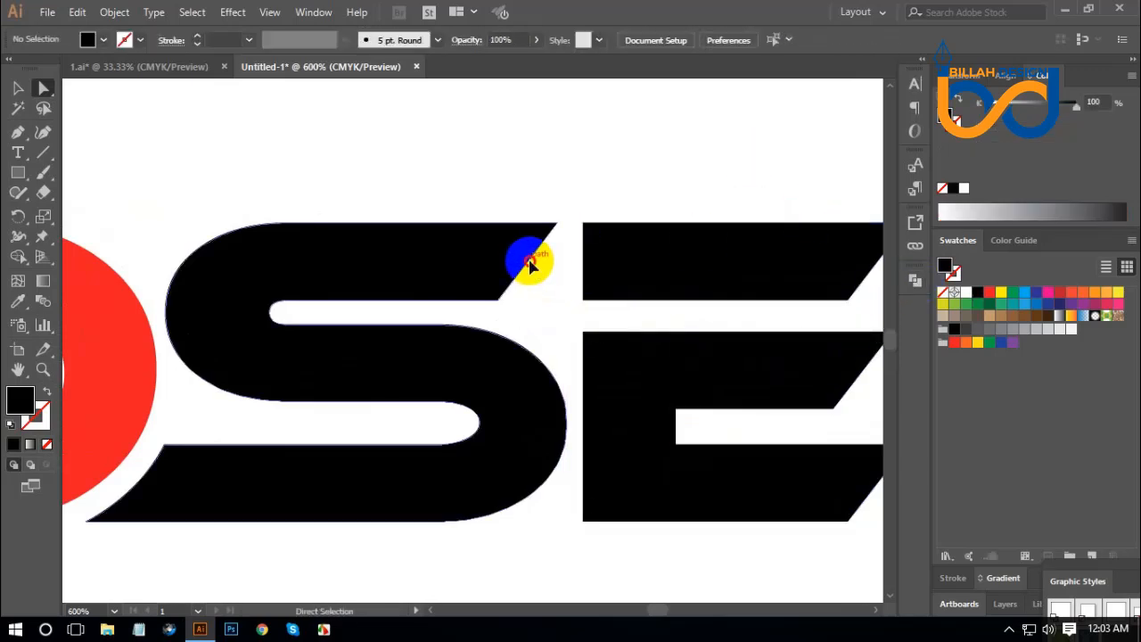
# Stretch the S's upper arm into the final E's detached top bar and unite the two shapes with Pathfinder.
pyautogui.moveTo(529, 265); pyautogui.dragTo(665, 259)
pyautogui.click(699, 321)
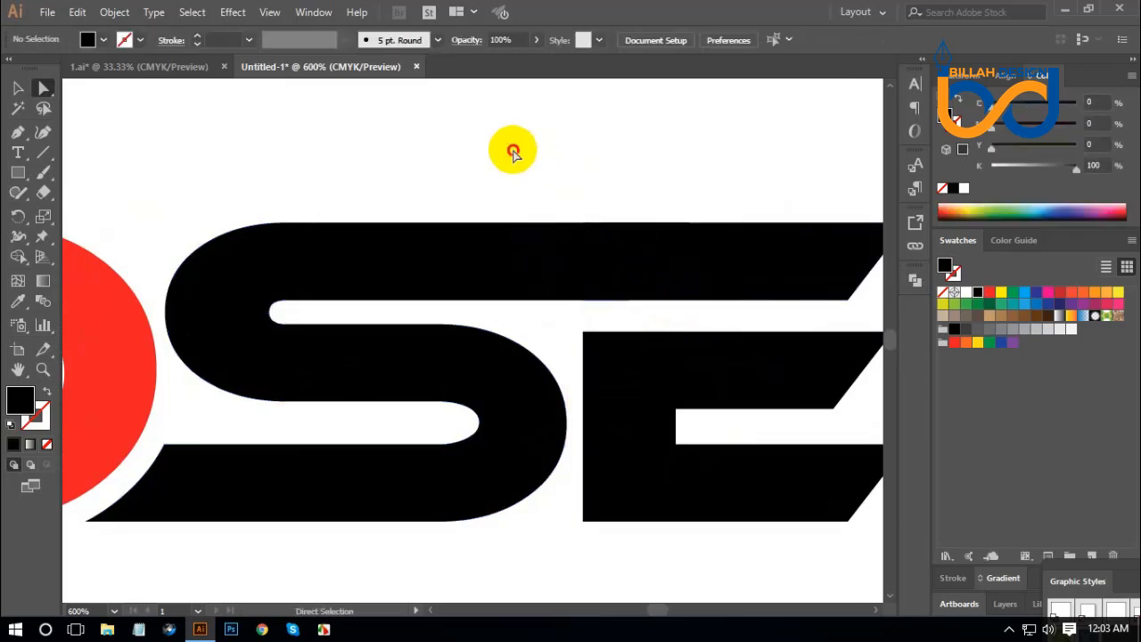
pyautogui.moveTo(512, 147); pyautogui.dragTo(700, 255)
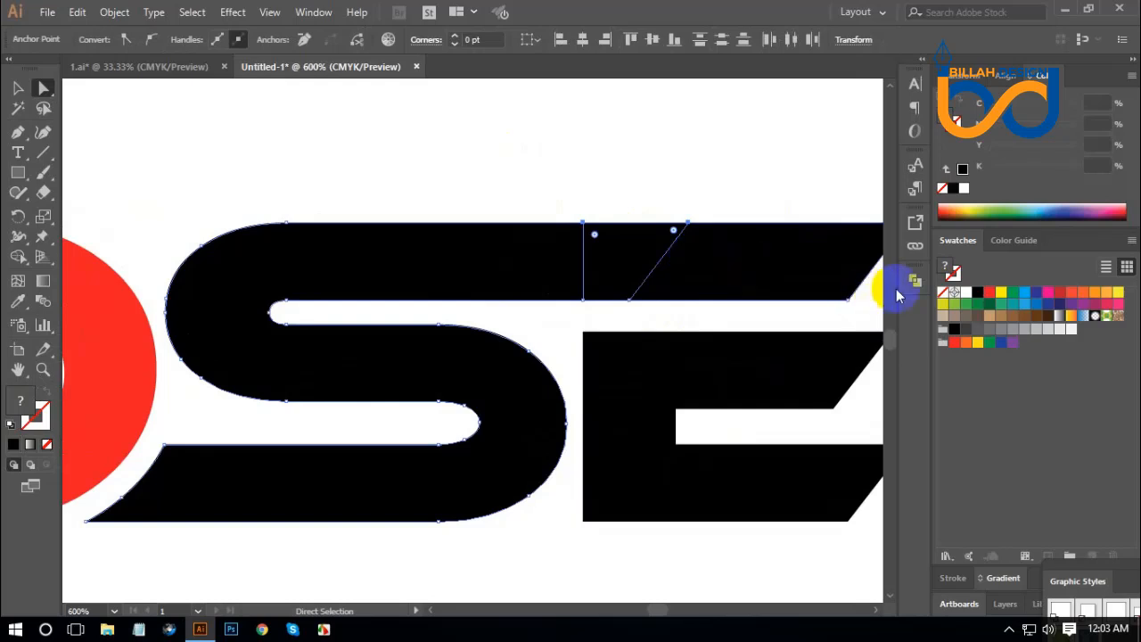
pyautogui.click(916, 282)
pyautogui.click(721, 315)
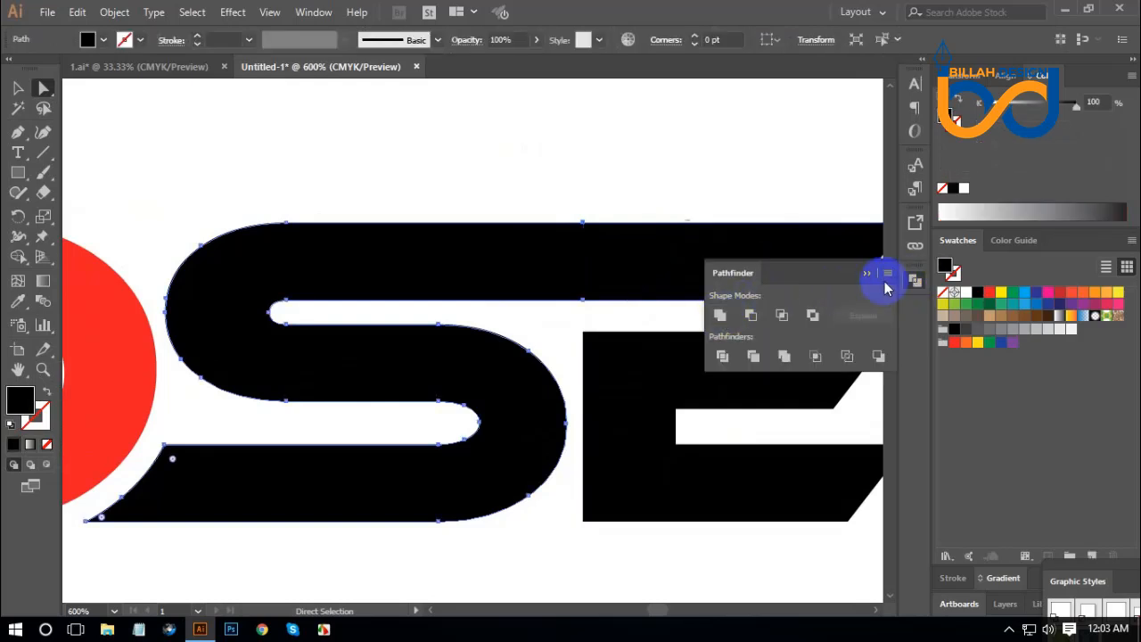
pyautogui.click(918, 280)
pyautogui.click(527, 565)
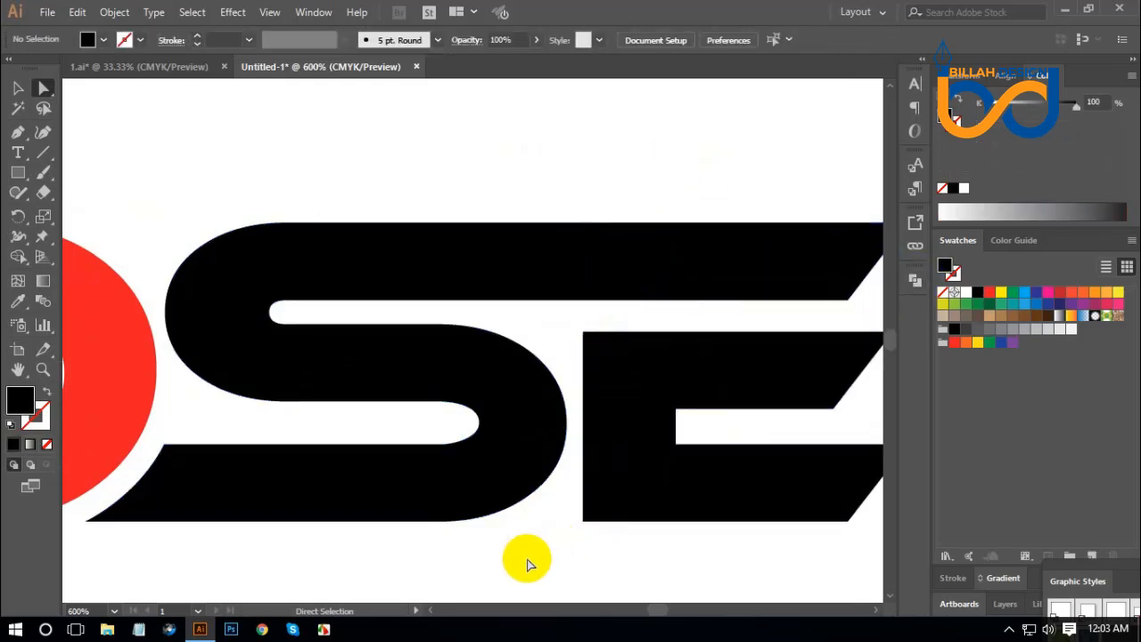
# Recolor the whole interlocking EXPOSE wordmark black.
pyautogui.hotkey('ctrl', '-')
pyautogui.hotkey('ctrl', '-')
pyautogui.hotkey('ctrl', '-')
pyautogui.hotkey('ctrl', '-')
pyautogui.hotkey('ctrl', '-')
pyautogui.hotkey('ctrl', '-')
pyautogui.press('space')
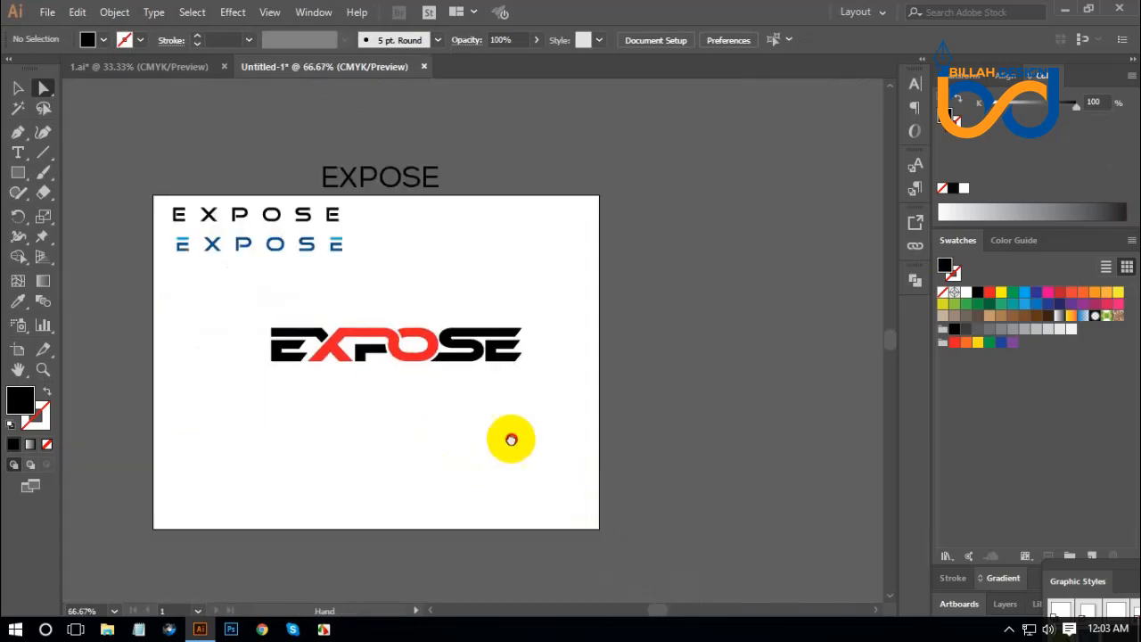
pyautogui.moveTo(511, 439); pyautogui.dragTo(611, 438)
pyautogui.click(19, 88)
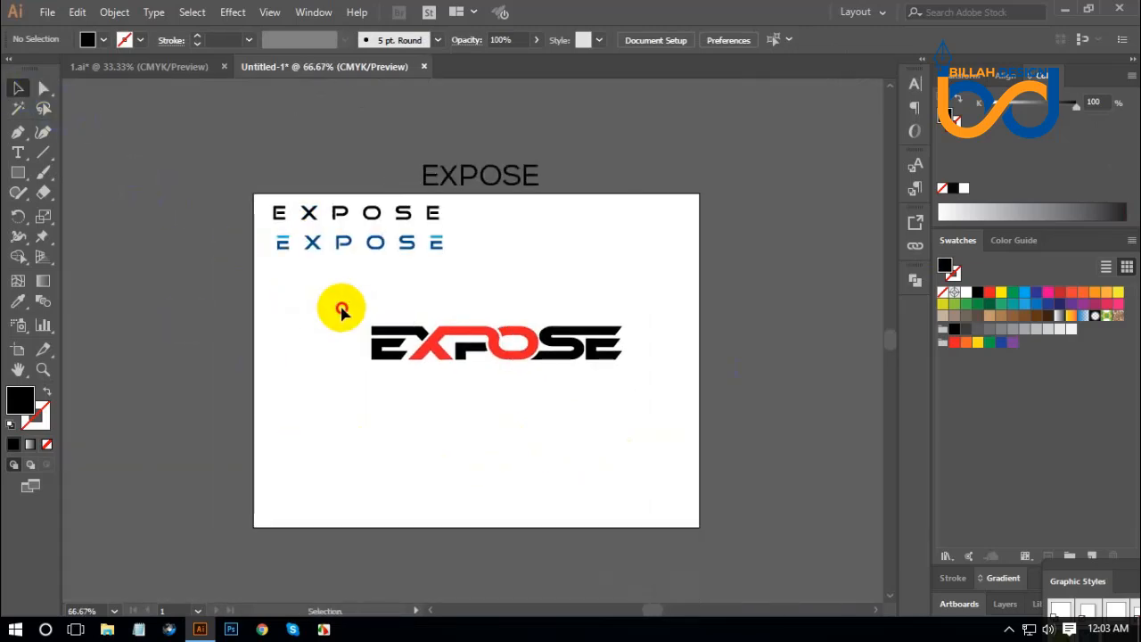
pyautogui.moveTo(298, 300); pyautogui.dragTo(642, 361)
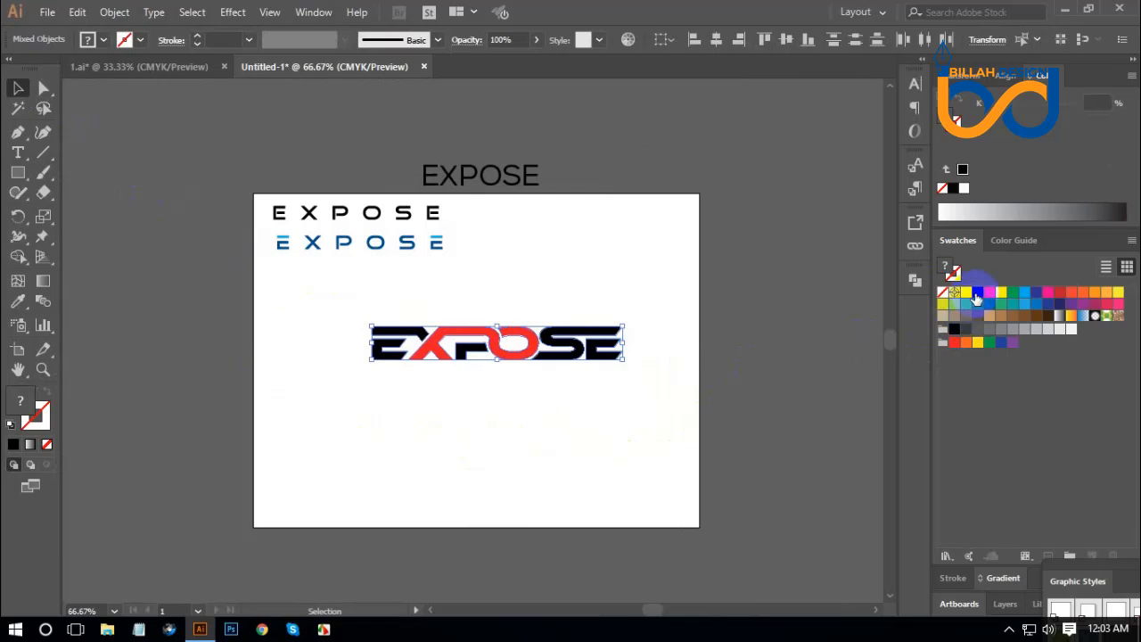
pyautogui.click(979, 294)
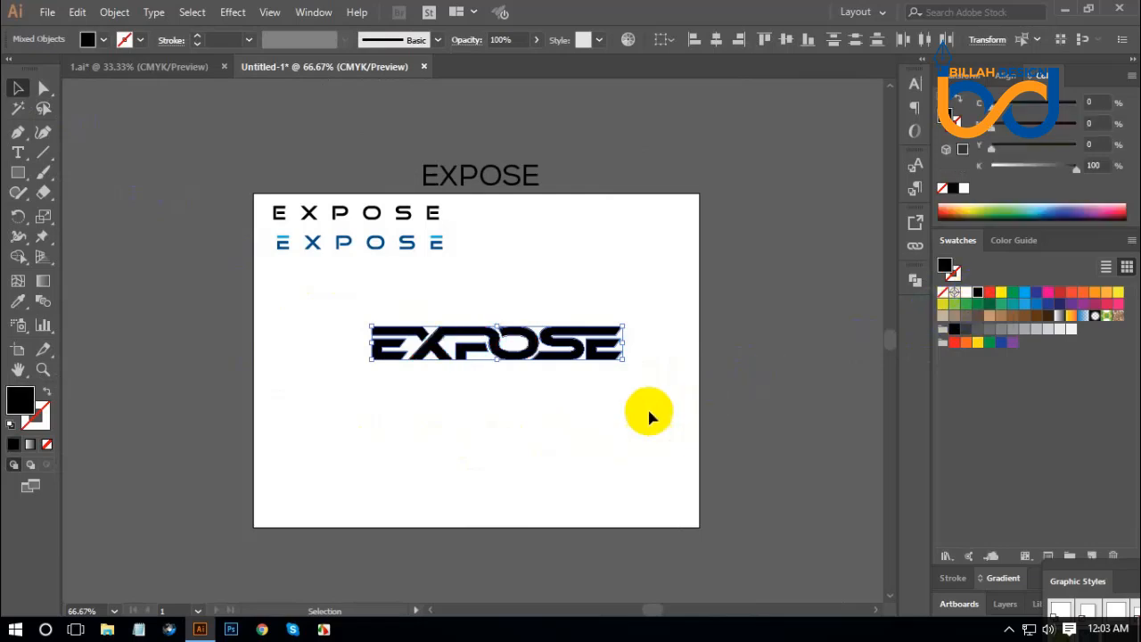
pyautogui.click(50, 90)
pyautogui.click(222, 357)
# Fill the first E's top bar, the P's separate lower piece and the final E's lower part with red.
pyautogui.hotkey('ctrl', '+')
pyautogui.hotkey('ctrl', '+')
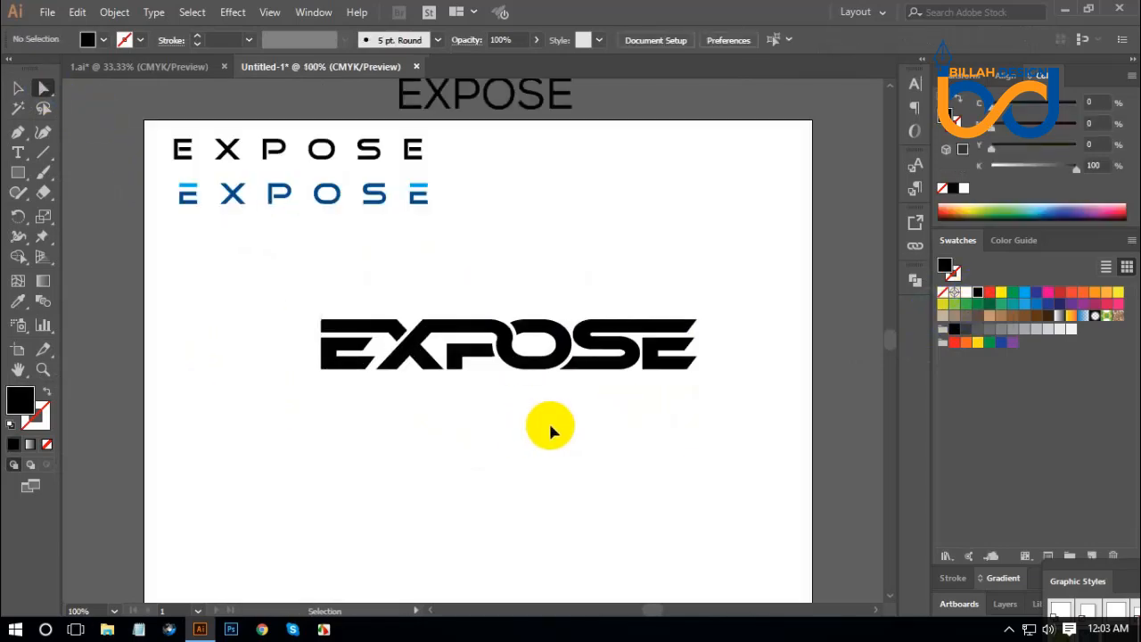
pyautogui.click(346, 334)
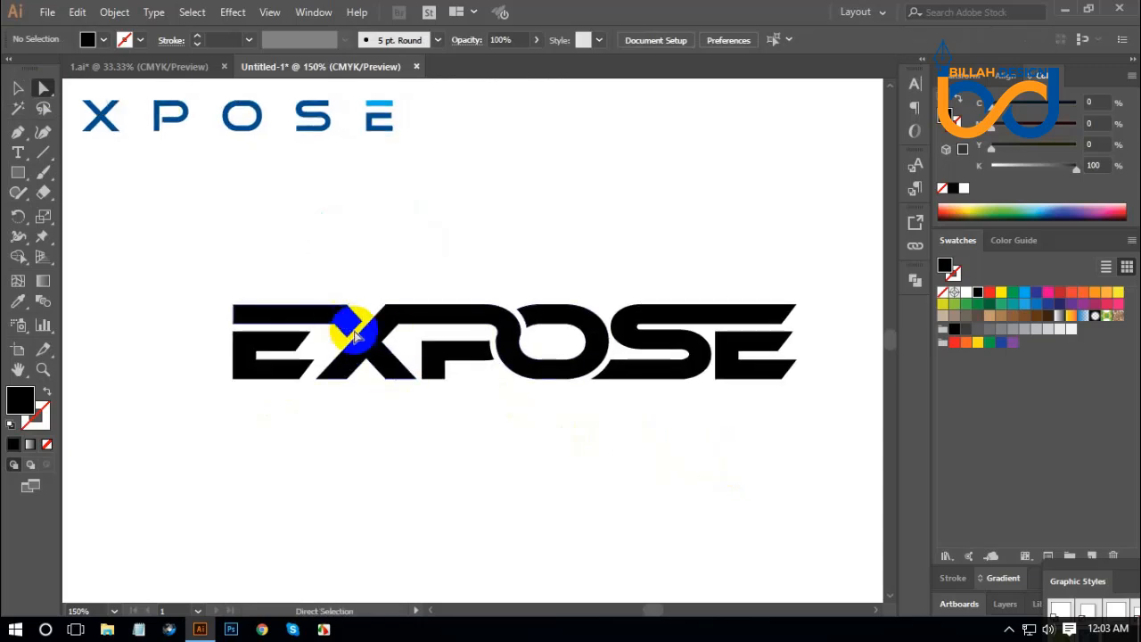
pyautogui.keyDown('shift'); pyautogui.click(454, 371); pyautogui.keyUp('shift')
pyautogui.keyDown('shift'); pyautogui.click(747, 372); pyautogui.keyUp('shift')
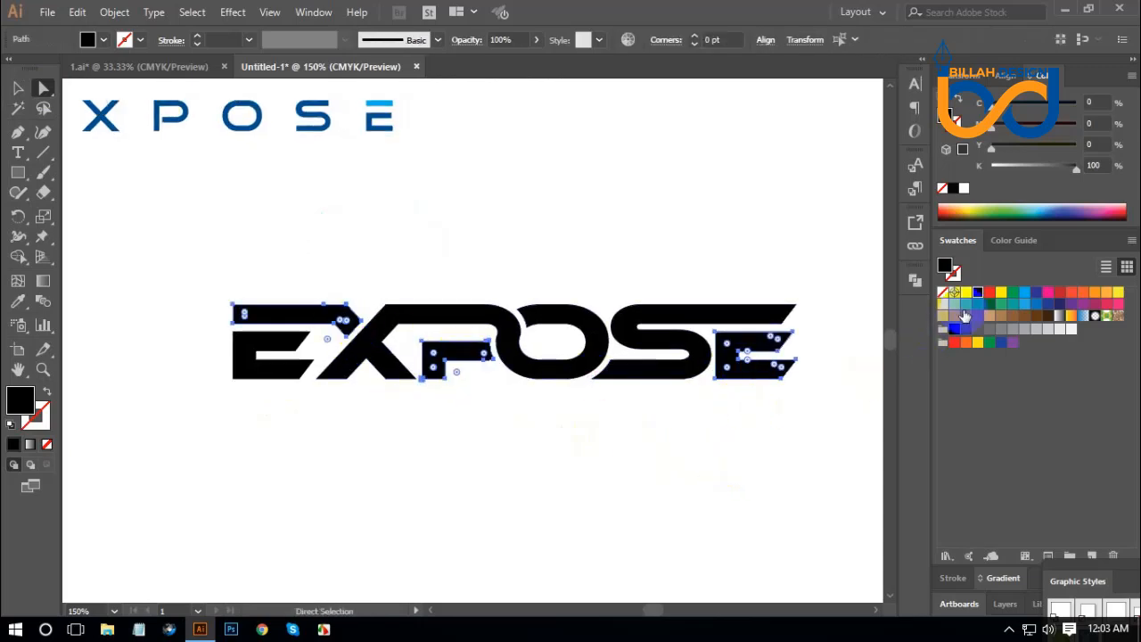
pyautogui.click(989, 292)
pyautogui.click(697, 460)
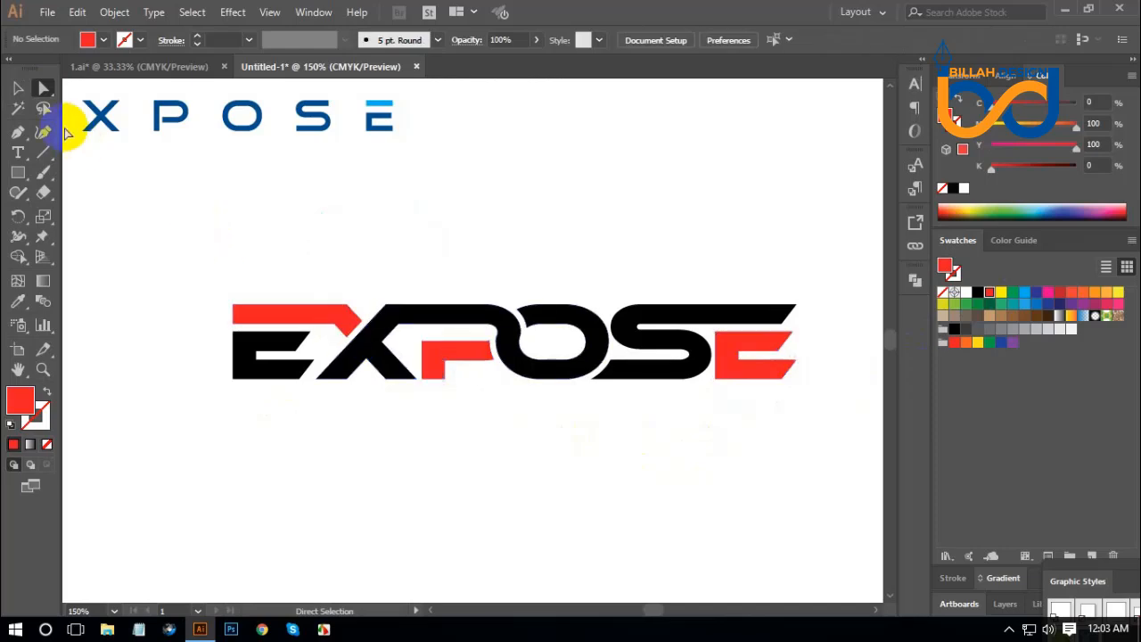
# Move the red and black EXPOSE wordmark beneath the blue version and scale it down to roughly the same width.
pyautogui.click(19, 88)
pyautogui.moveTo(144, 249); pyautogui.dragTo(811, 403)
pyautogui.press('a')
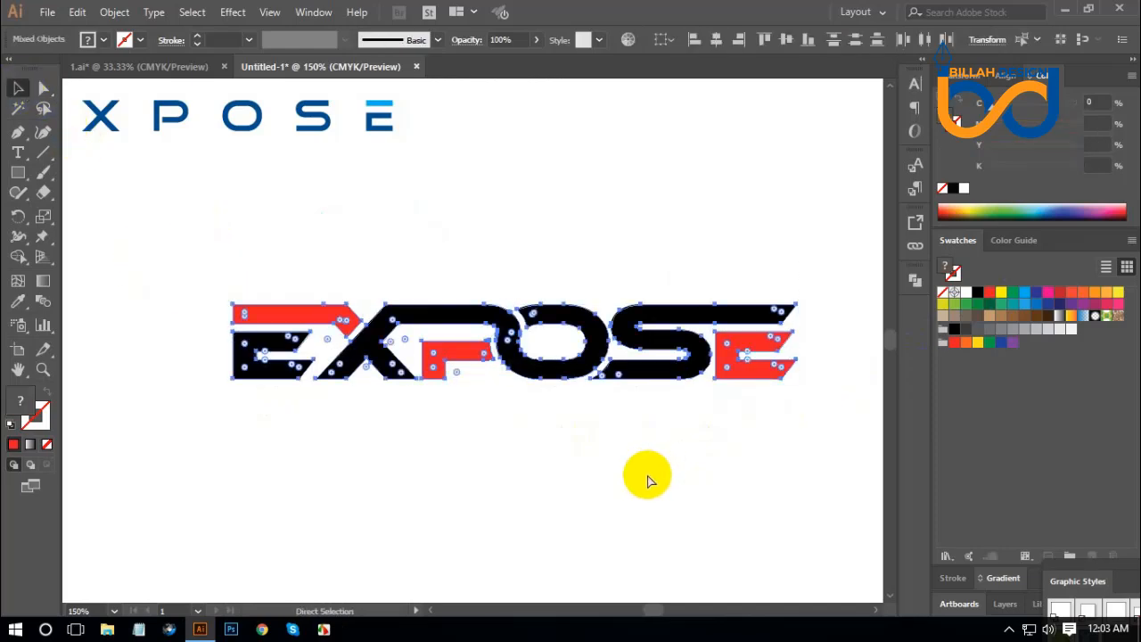
pyautogui.press('v')
pyautogui.click(586, 457)
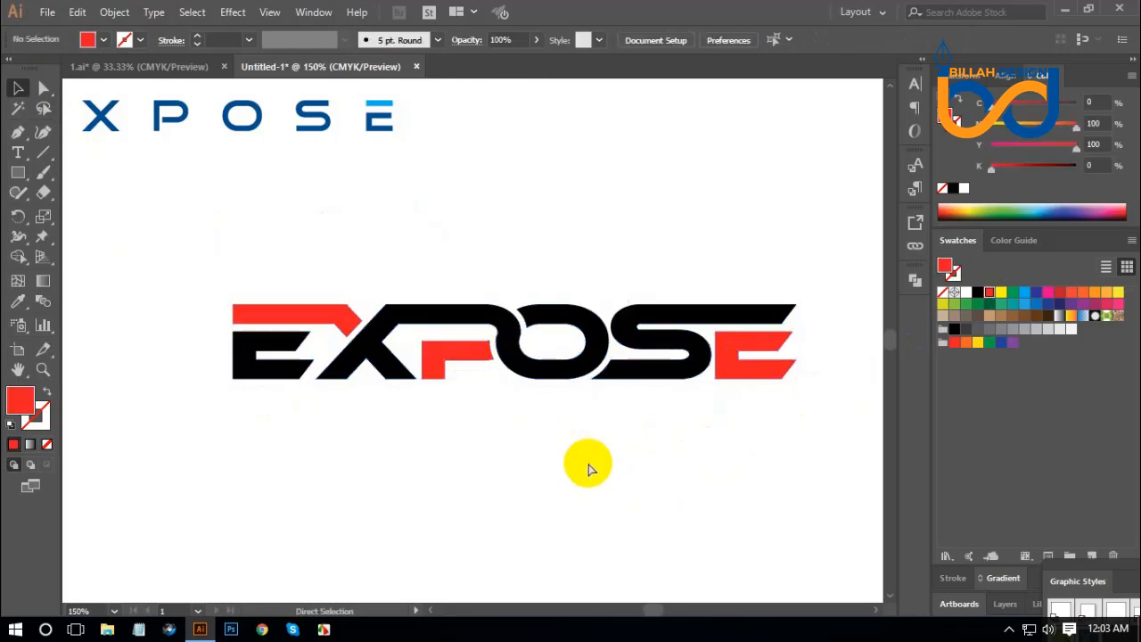
pyautogui.hotkey('ctrl', '0')
pyautogui.moveTo(579, 430); pyautogui.dragTo(594, 430)
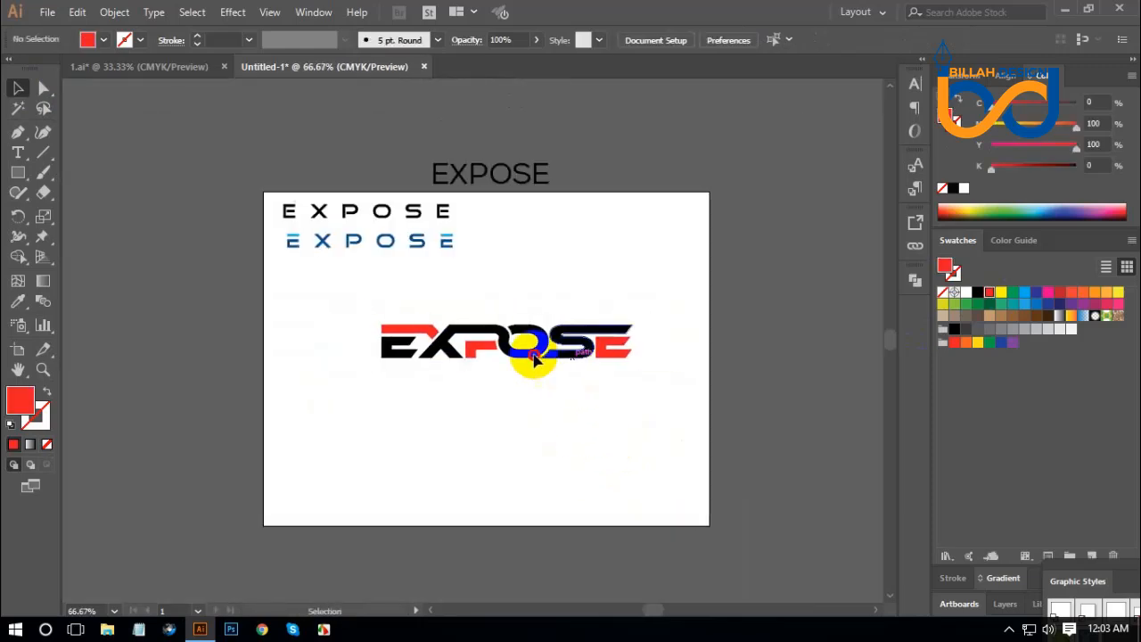
pyautogui.moveTo(530, 364); pyautogui.dragTo(467, 298)
pyautogui.moveTo(539, 283); pyautogui.dragTo(467, 283)
pyautogui.click(534, 367)
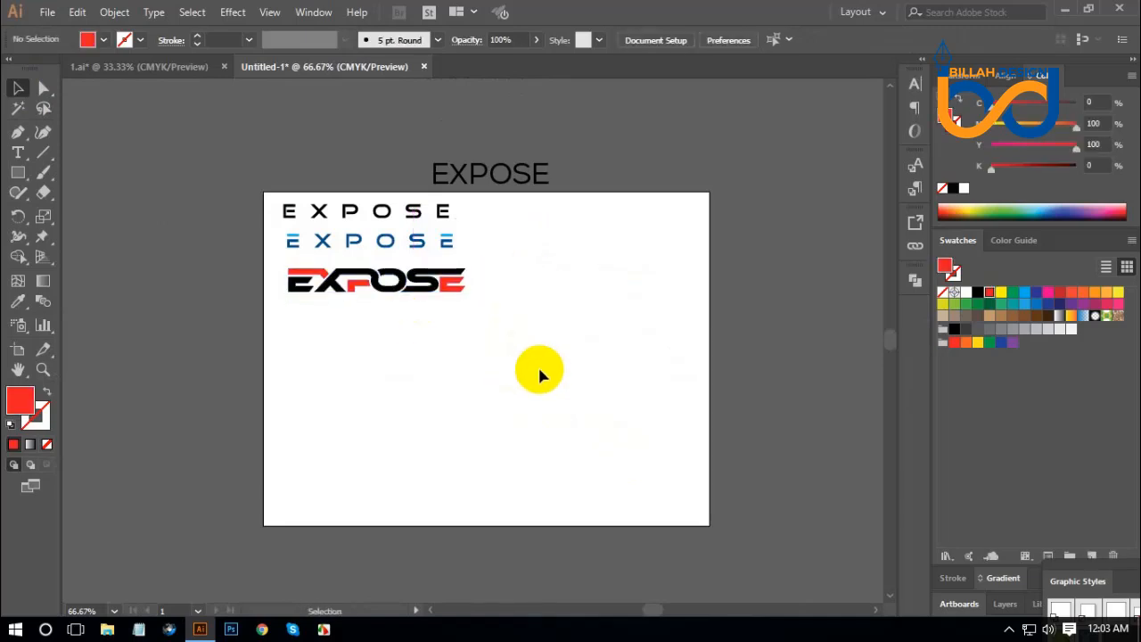
pyautogui.hotkey('ctrl', '1')
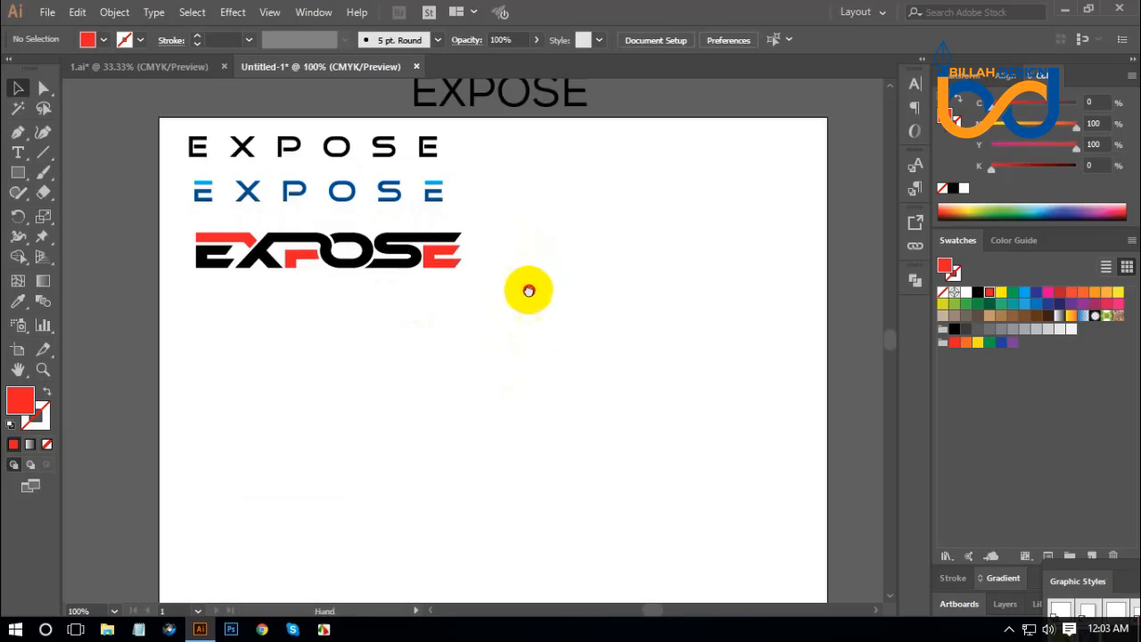
pyautogui.scroll(2, 499, 308)
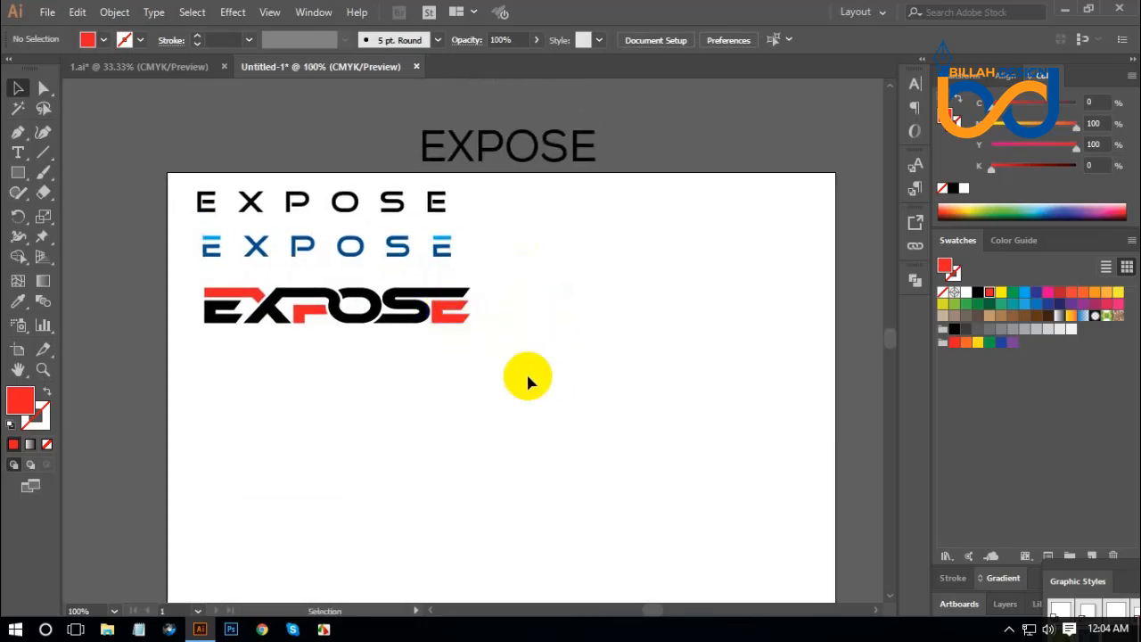